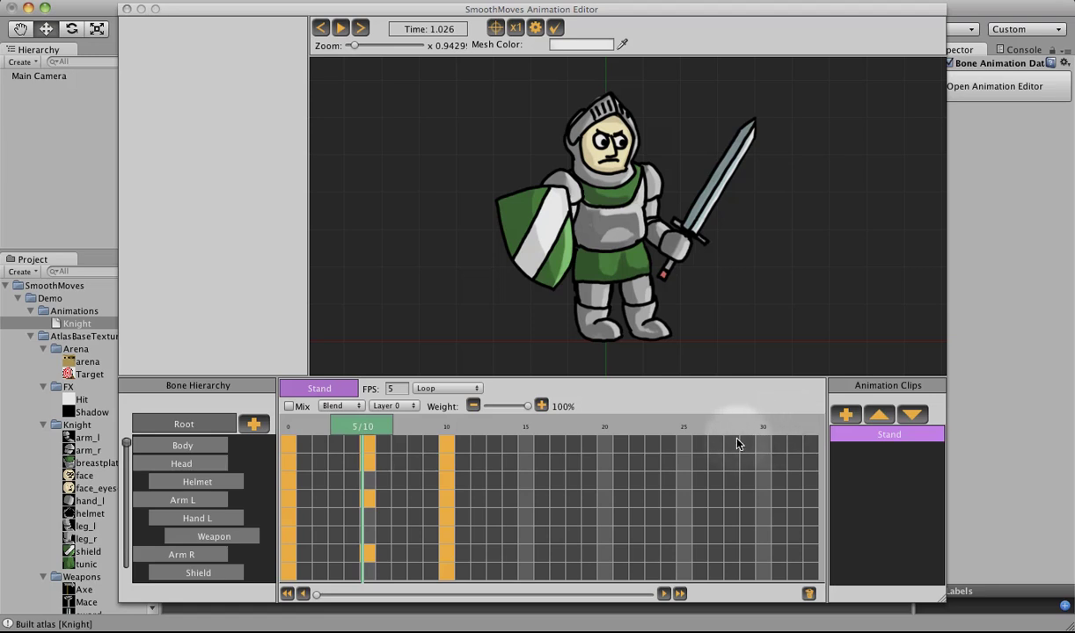
Add an empty animation clip, then delete it again
click(846, 416)
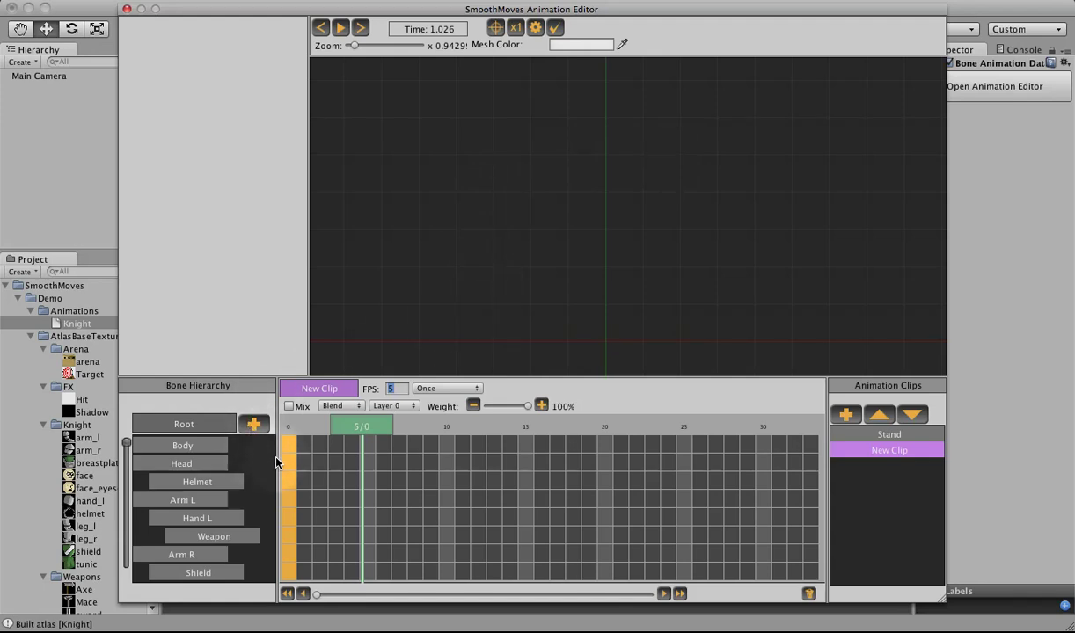
right_click(877, 457)
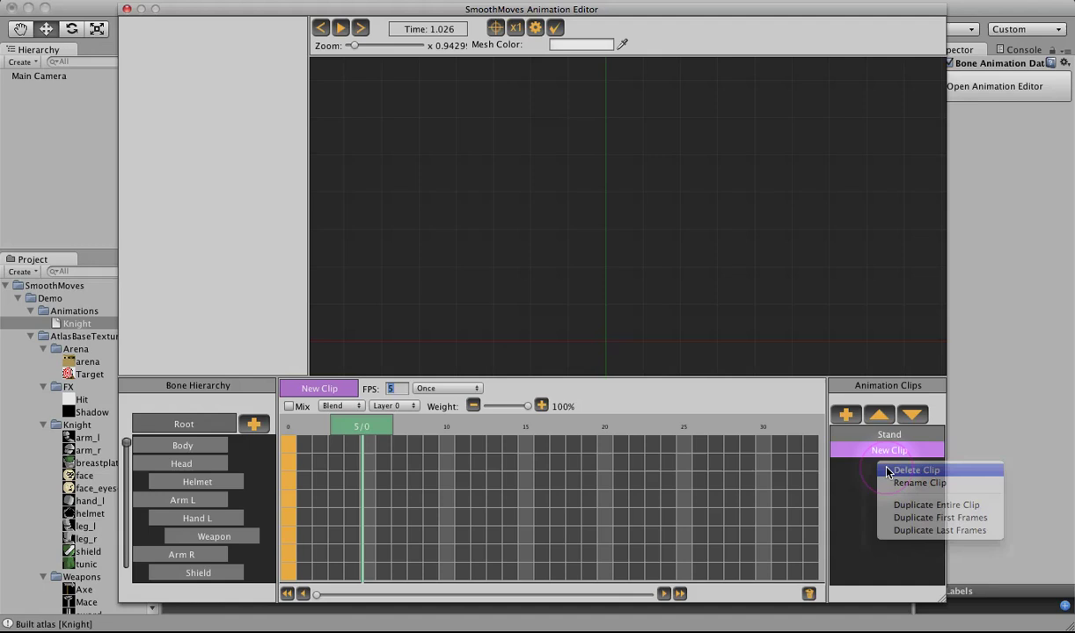
click(889, 472)
click(875, 299)
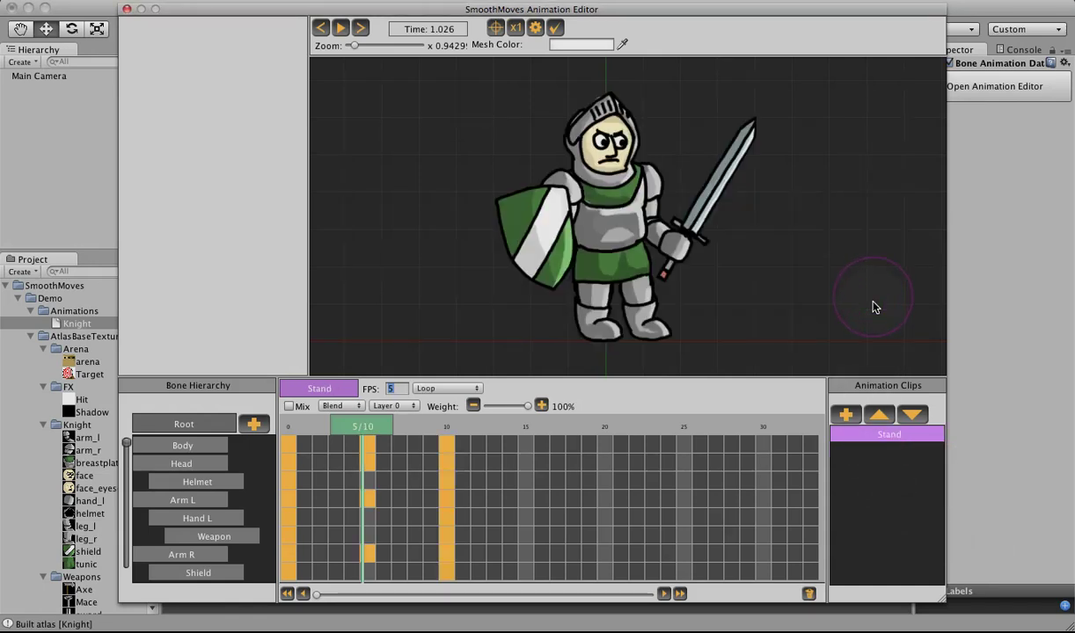
Create a new clip from the Stand clip's first frames and return the playhead to frame 1
right_click(894, 442)
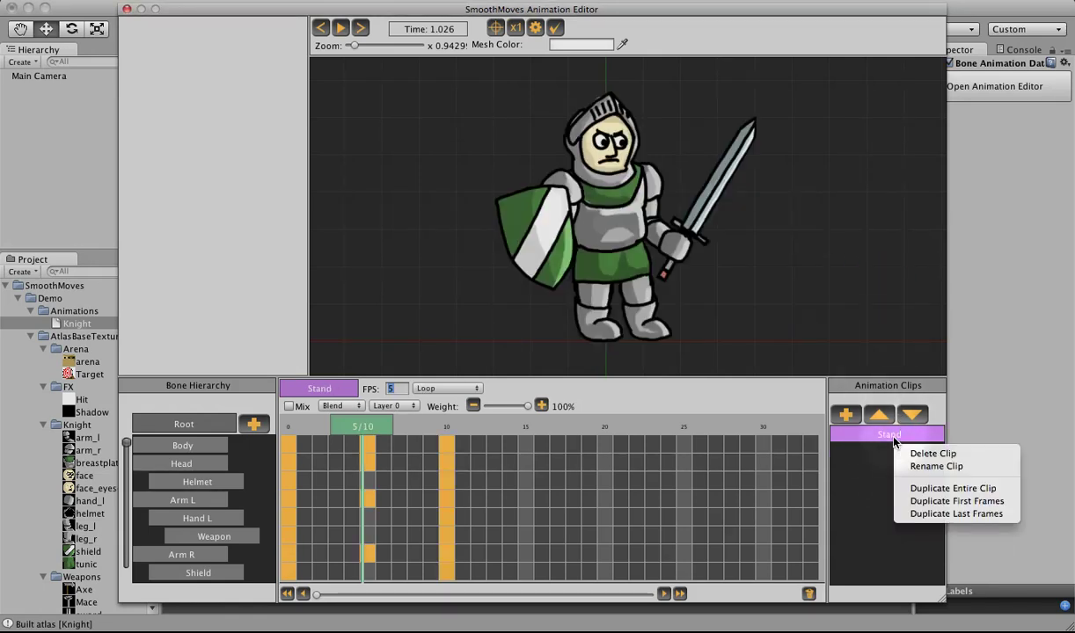
click(922, 502)
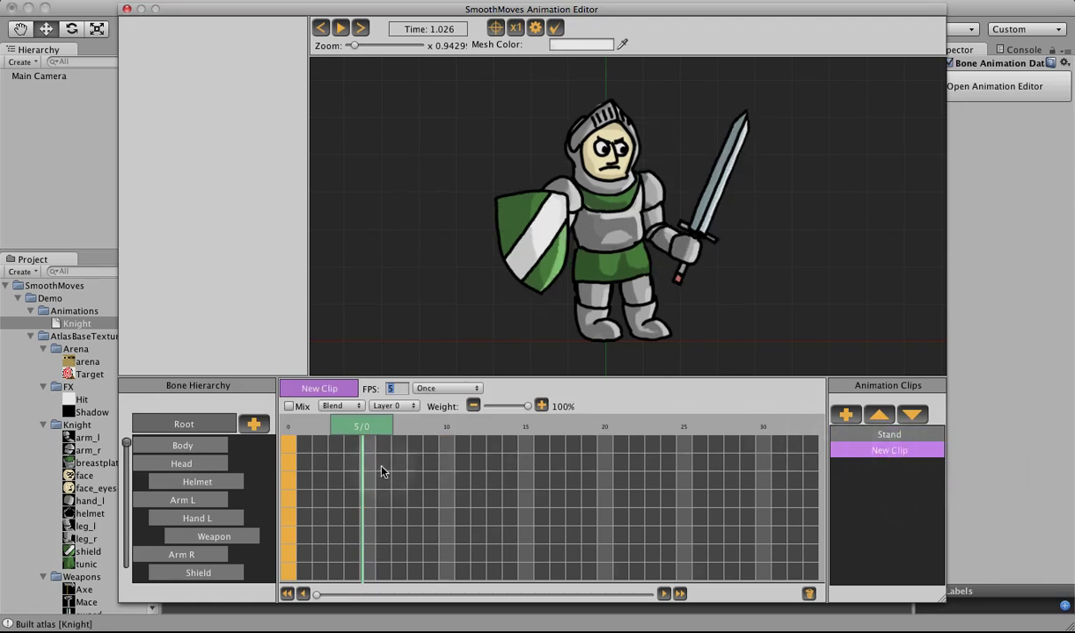
mouse_move(357, 430)
mouse_down()
mouse_move(295, 431)
mouse_move(286, 455)
mouse_up()
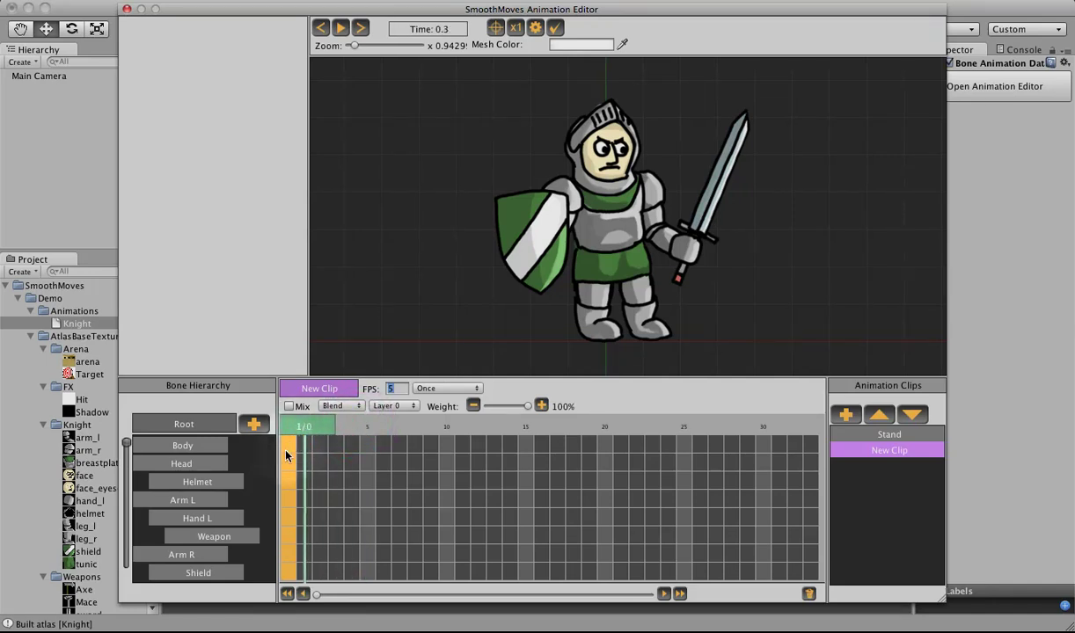
Rename the new clip to 'Walk'
right_click(905, 449)
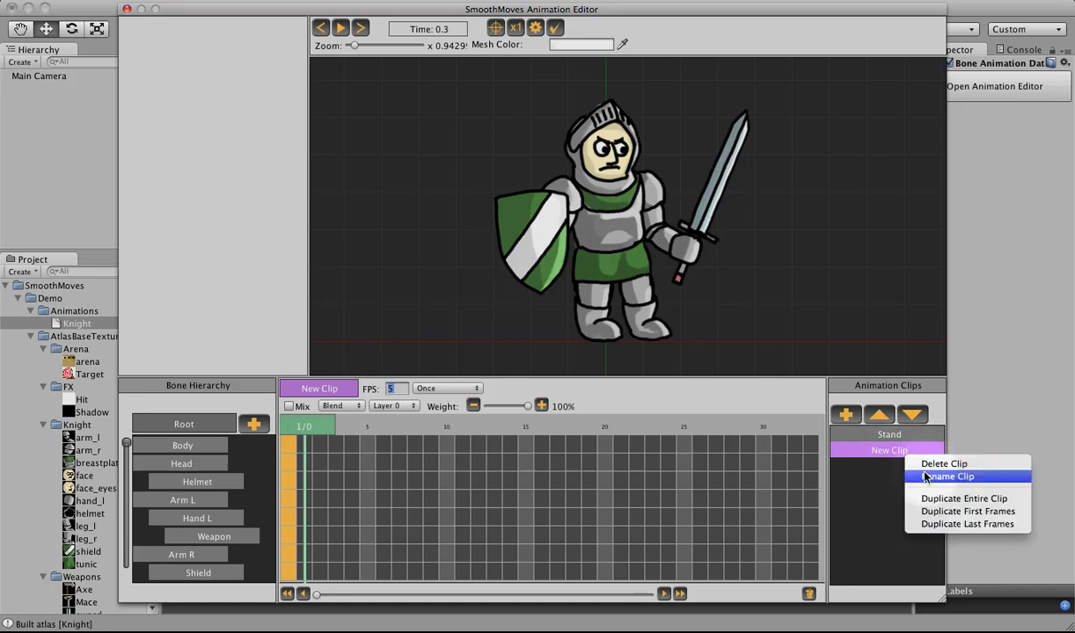
click(915, 474)
click(803, 446)
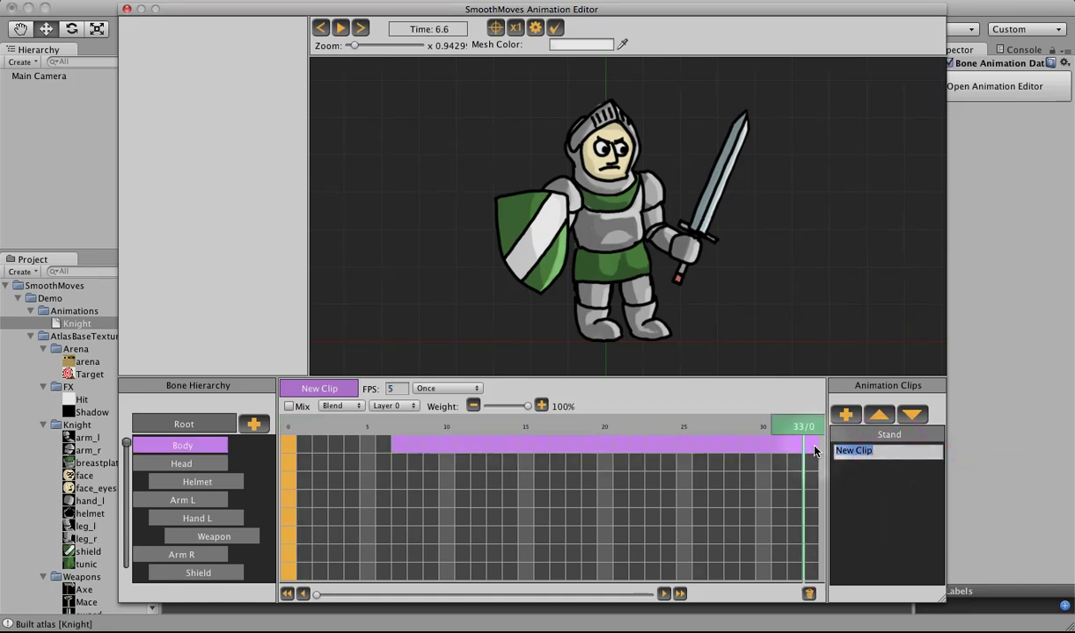
text(Walk)
key(Return)
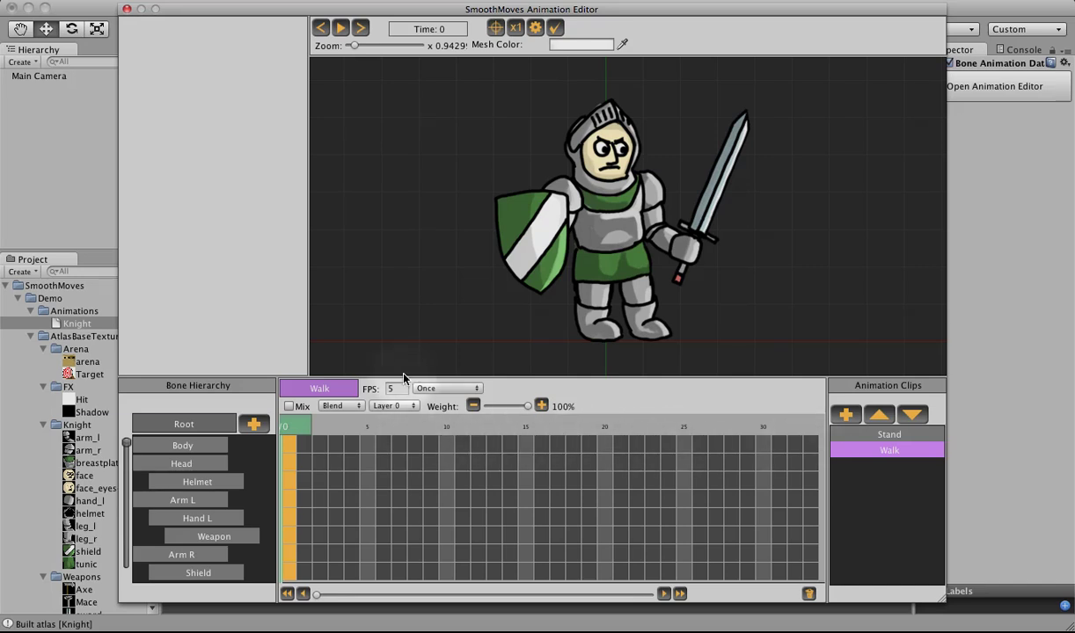
At frame 0, rotate Leg L forward to 17.1 and Leg R back to -32.7
drag(403, 378, 410, 322)
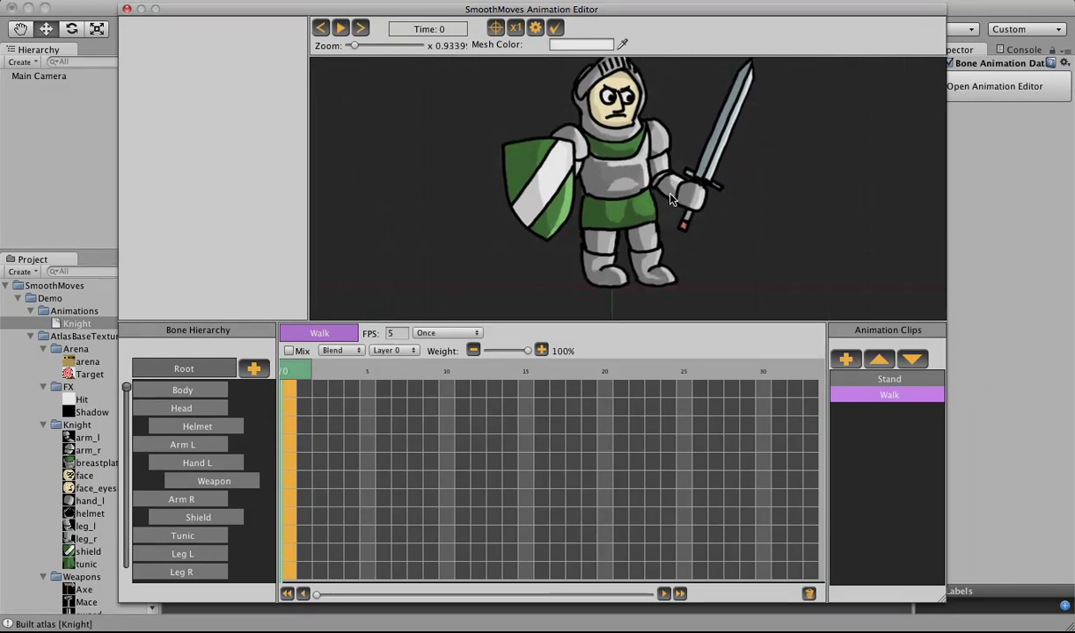
drag(670, 198, 658, 224)
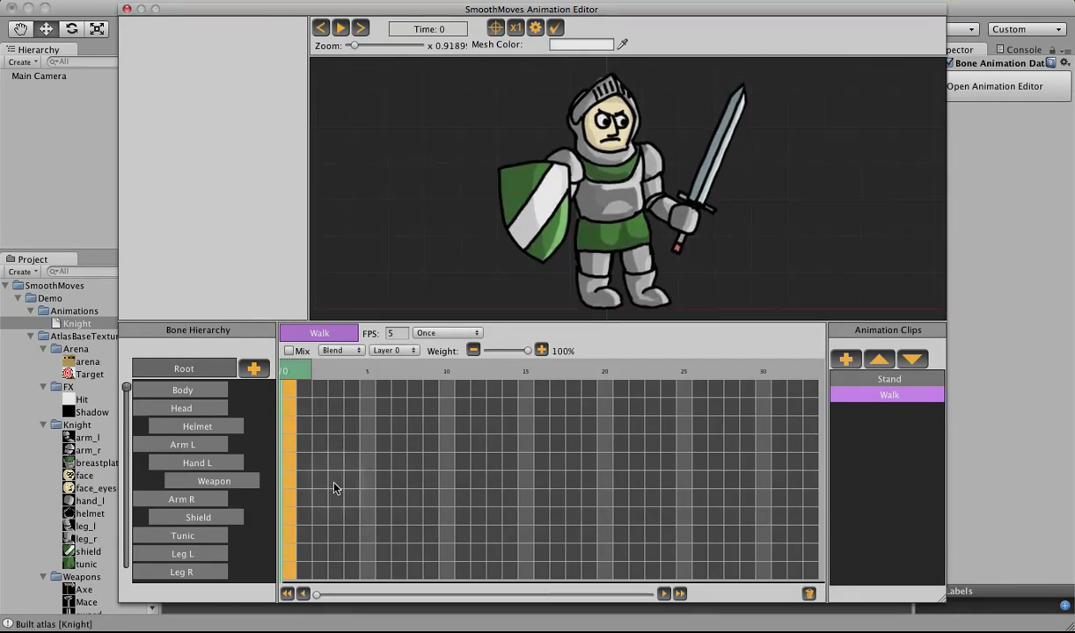
click(288, 554)
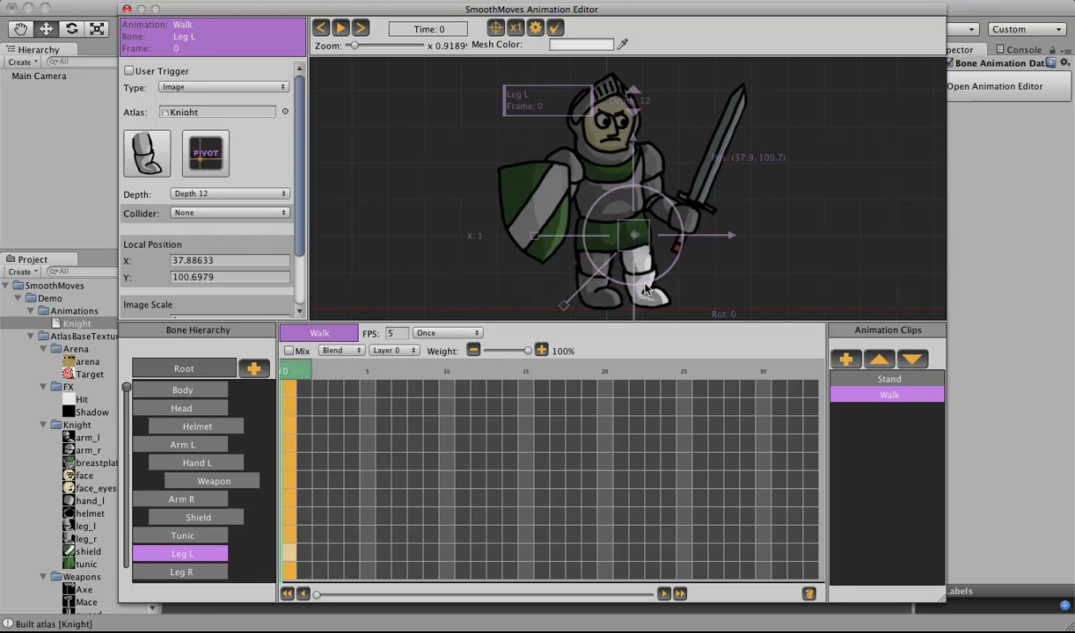
drag(649, 287, 632, 244)
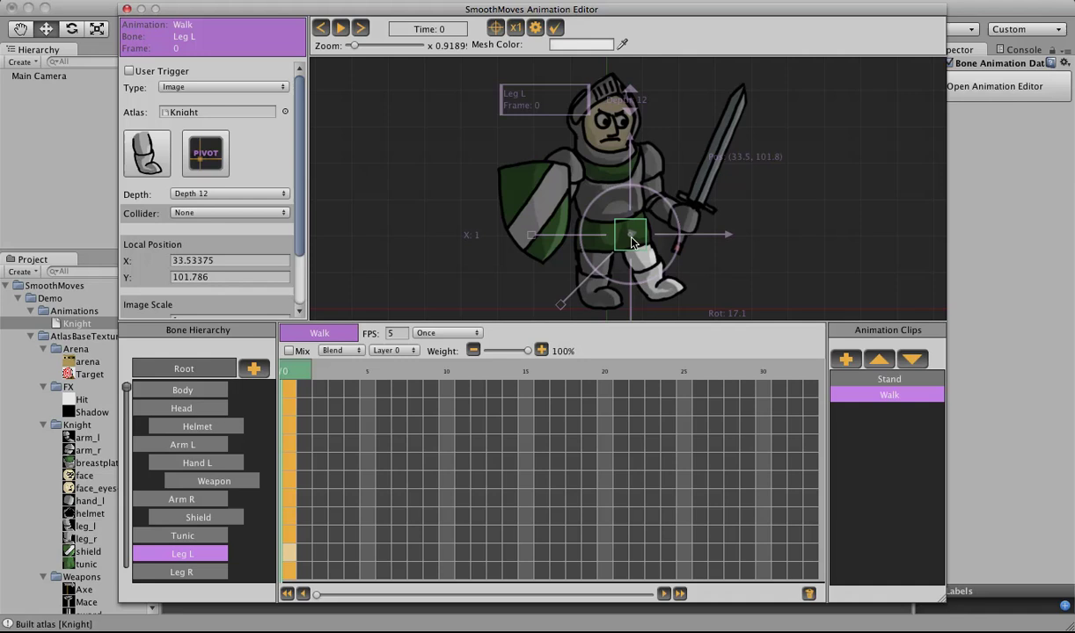
click(220, 573)
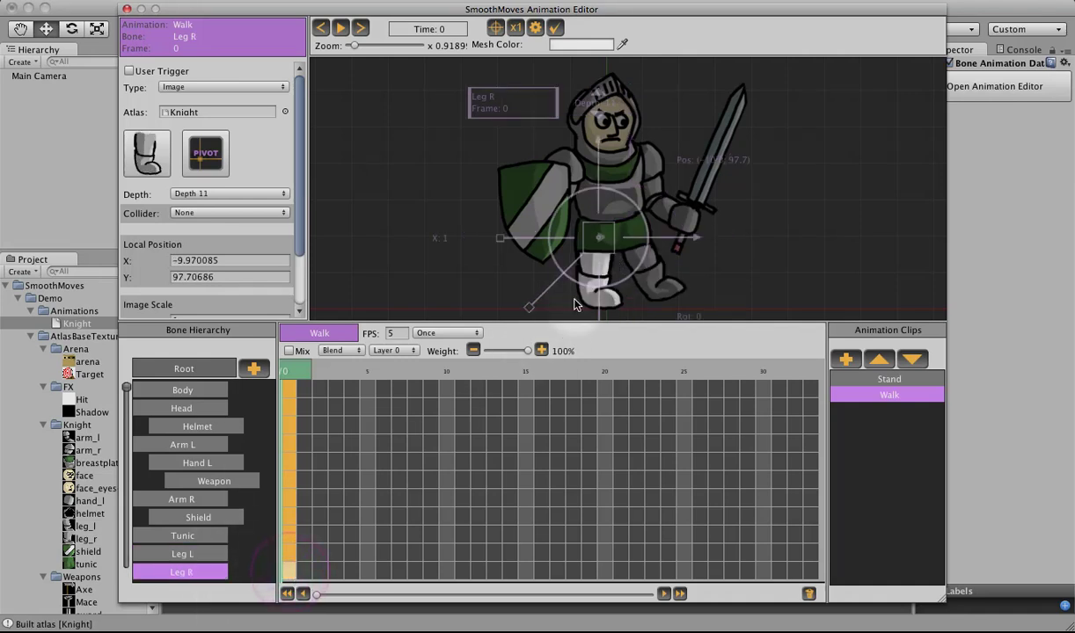
drag(640, 270, 610, 238)
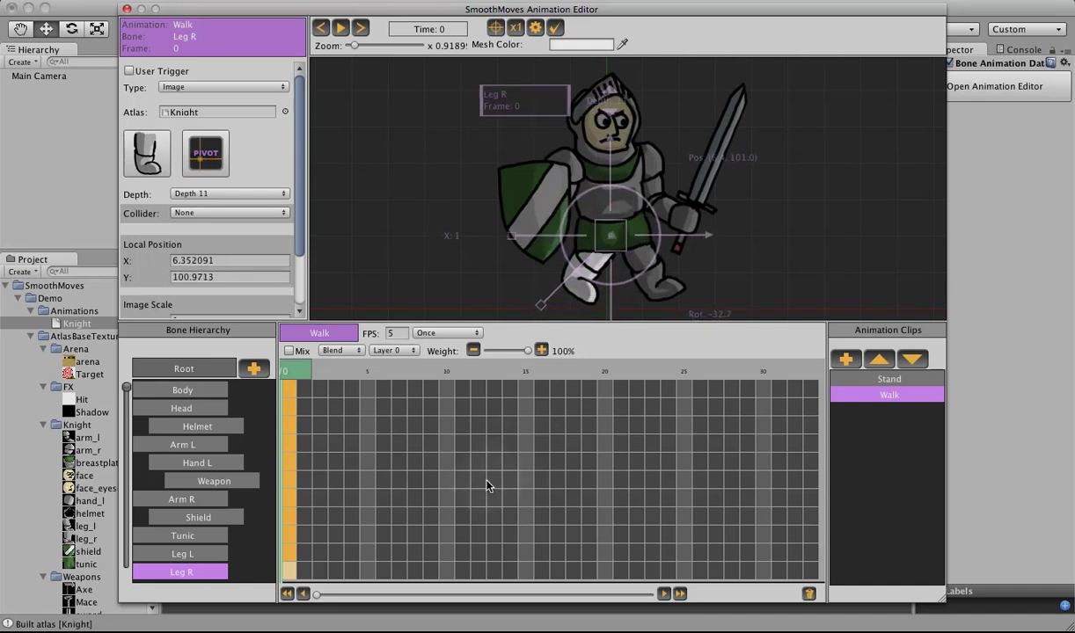
Copy Leg L's and Leg R's first keyframes to frame 10, then move the playhead to frame 4
click(448, 556)
right_click(448, 556)
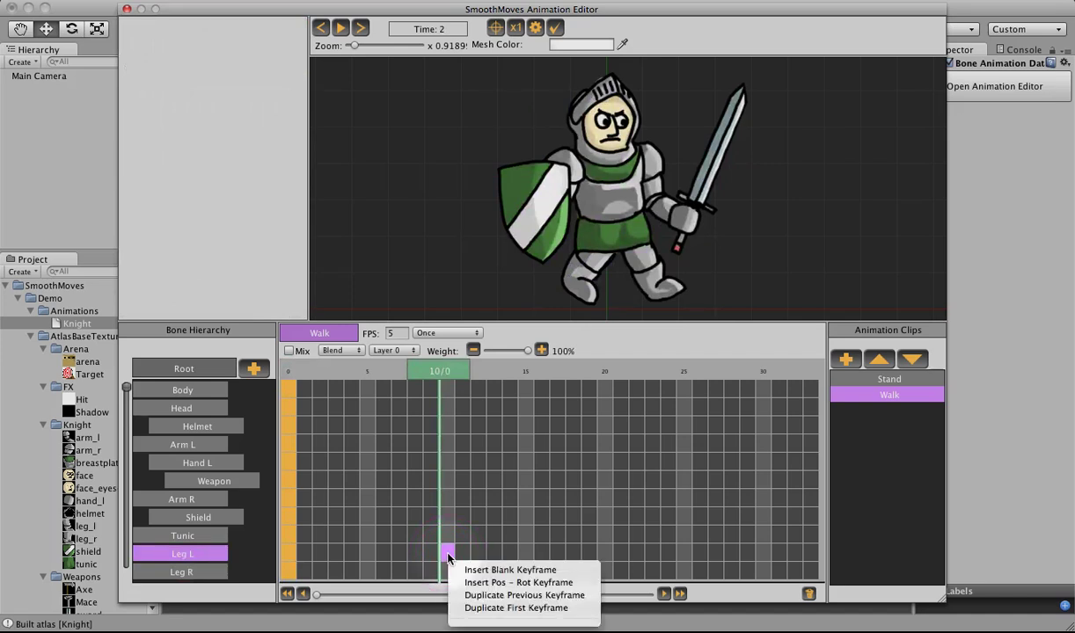
click(457, 608)
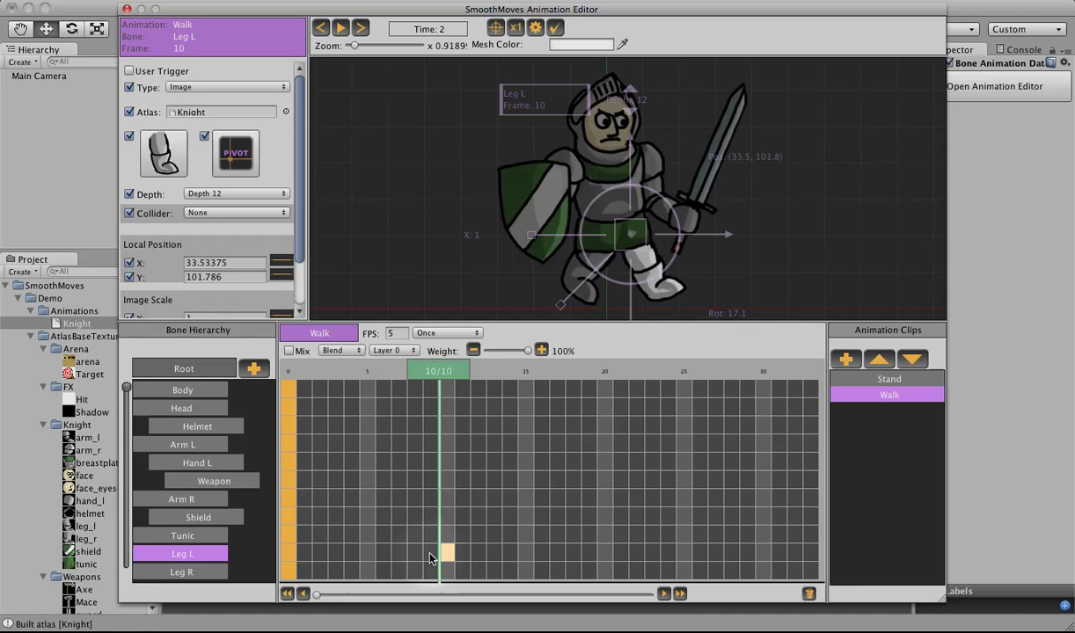
click(446, 572)
right_click(446, 573)
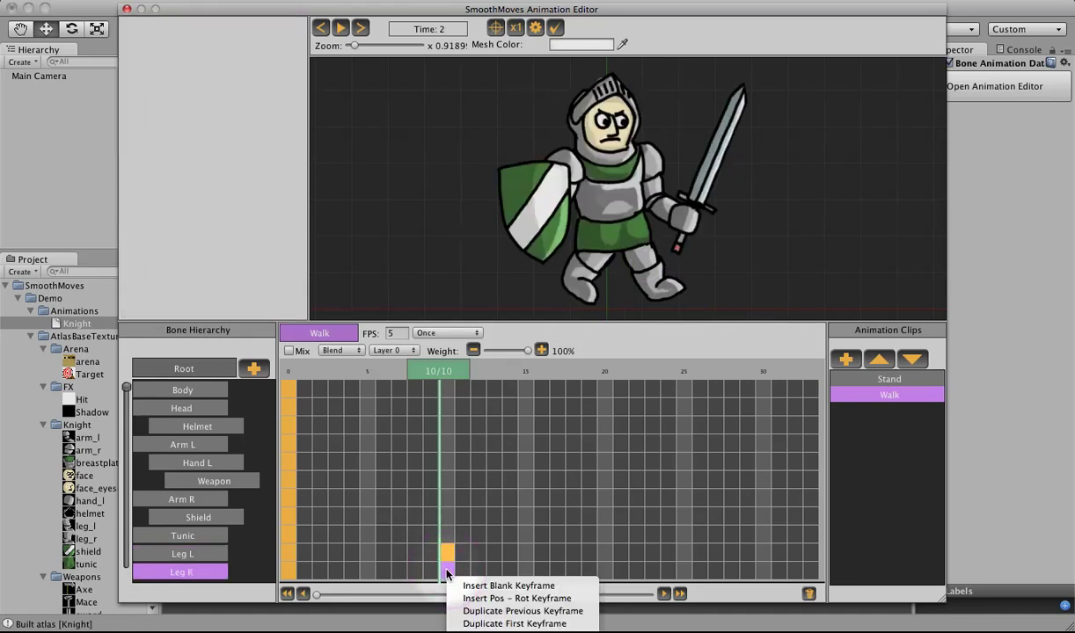
click(481, 624)
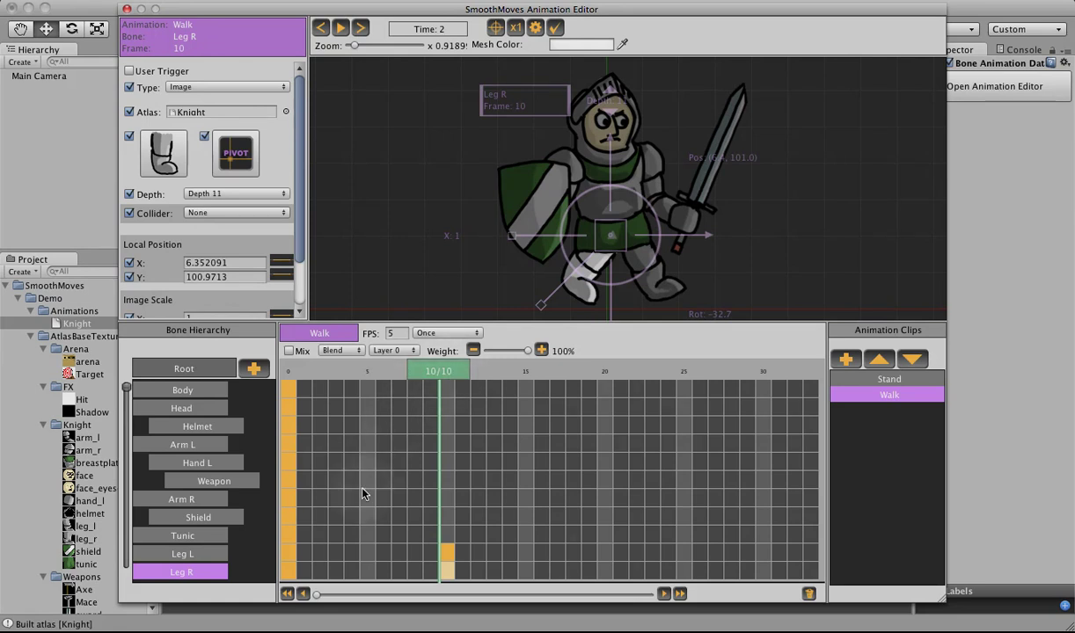
mouse_move(439, 373)
mouse_down()
mouse_move(345, 372)
mouse_move(360, 406)
mouse_move(344, 372)
mouse_move(391, 363)
mouse_move(327, 360)
mouse_move(356, 384)
mouse_move(307, 385)
mouse_up()
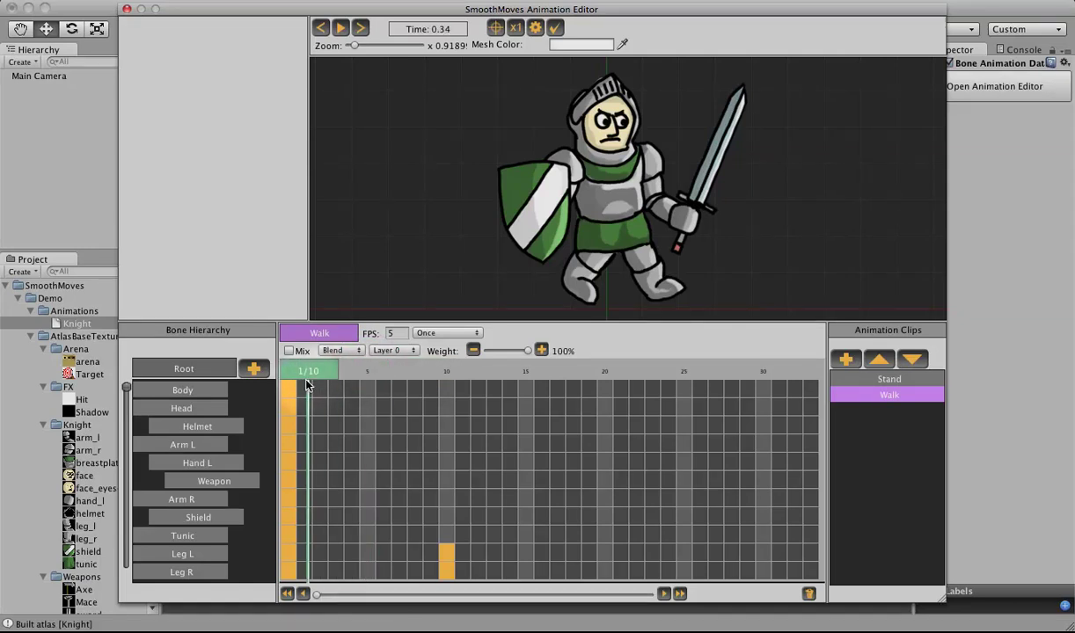
Add a Leg L position-rotation key at frame 5, rotated back to -45.3° and shifted backward
click(369, 553)
right_click(368, 554)
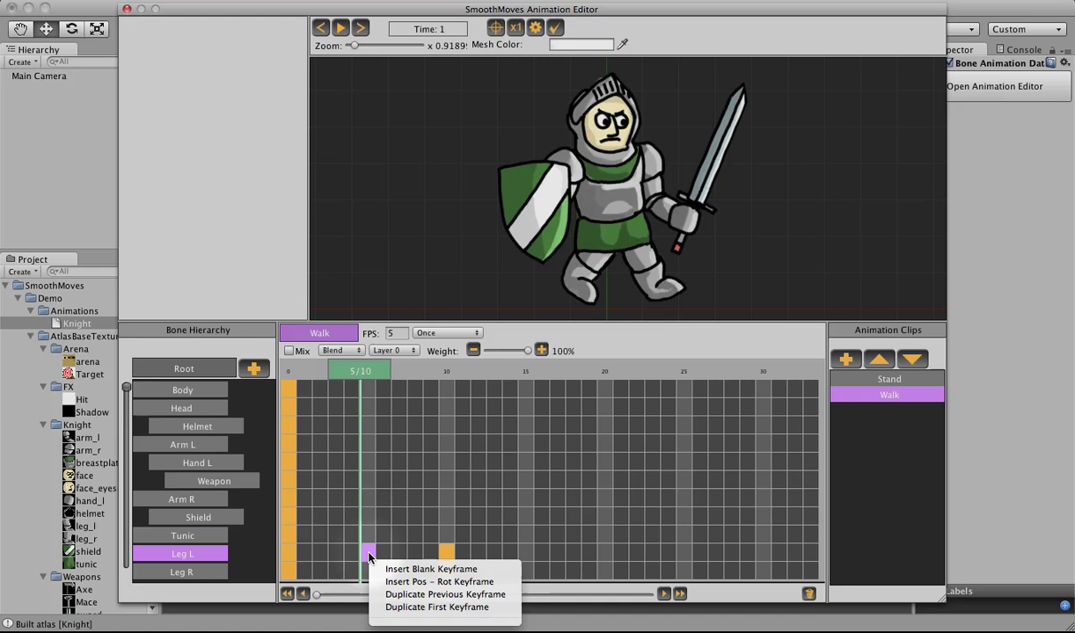
click(413, 582)
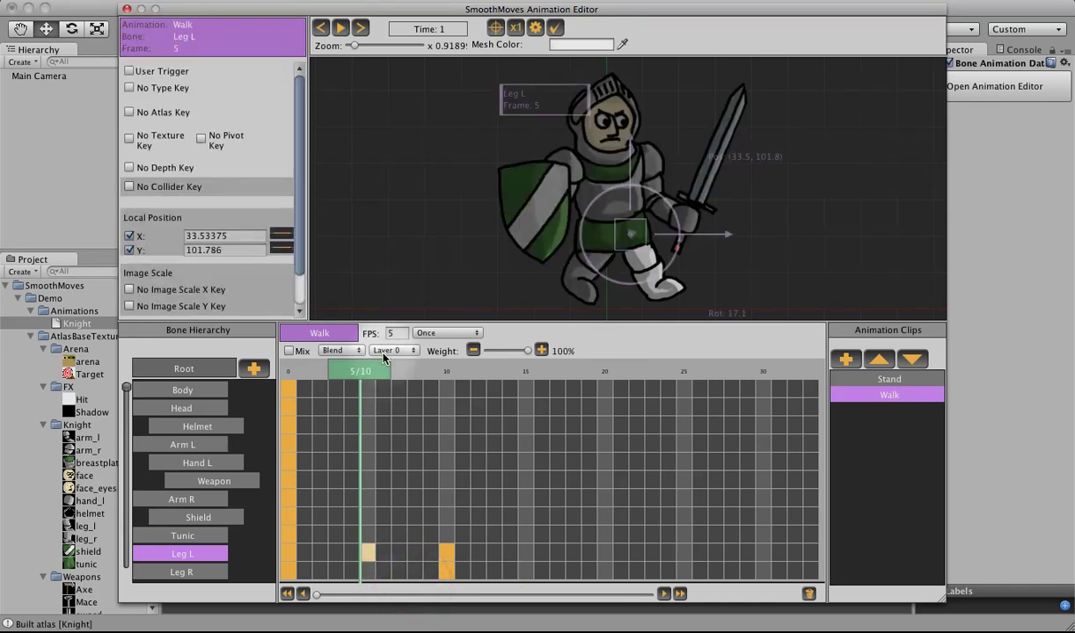
scroll(303, 214, down, 2)
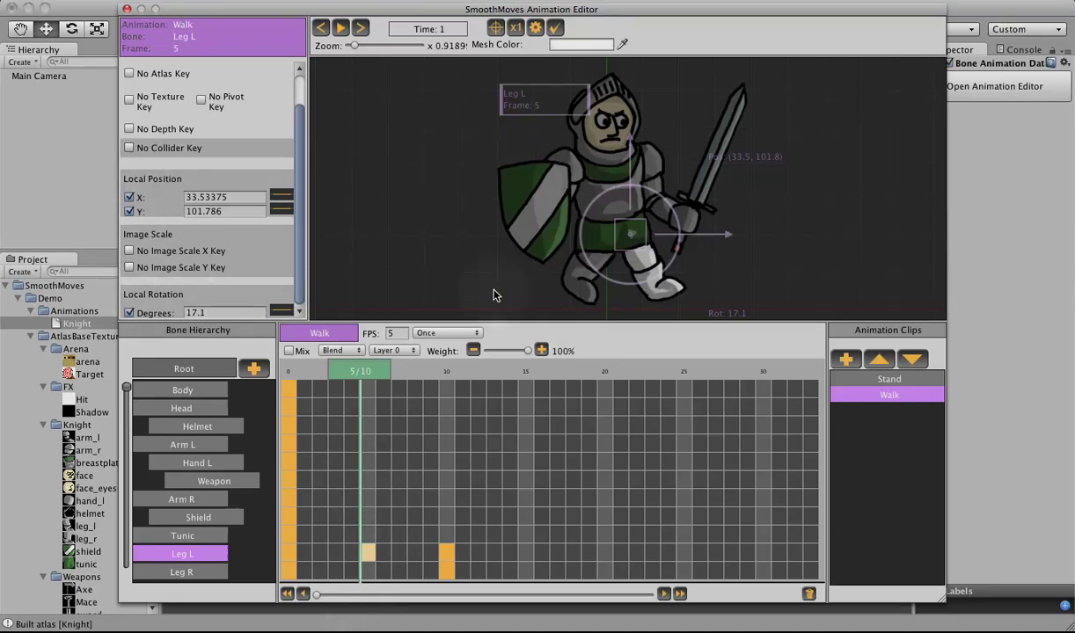
drag(645, 255, 547, 260)
drag(631, 235, 612, 230)
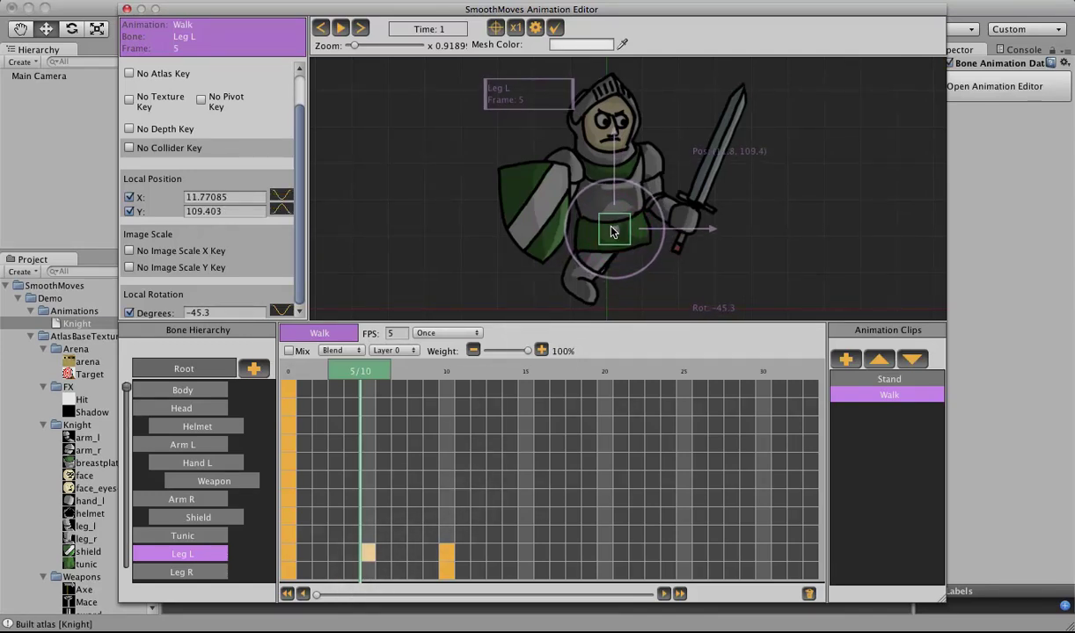
Add a Leg R position-rotation key at frame 5, rotated forward to 31.5° and shifted forward
click(362, 573)
right_click(362, 573)
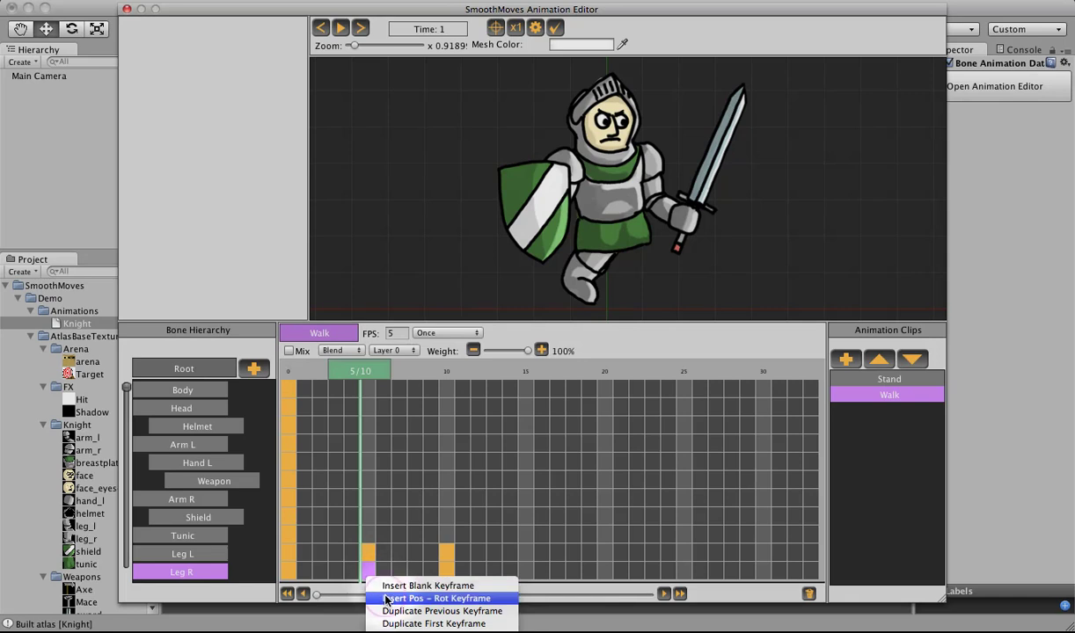
click(387, 599)
drag(588, 268, 656, 176)
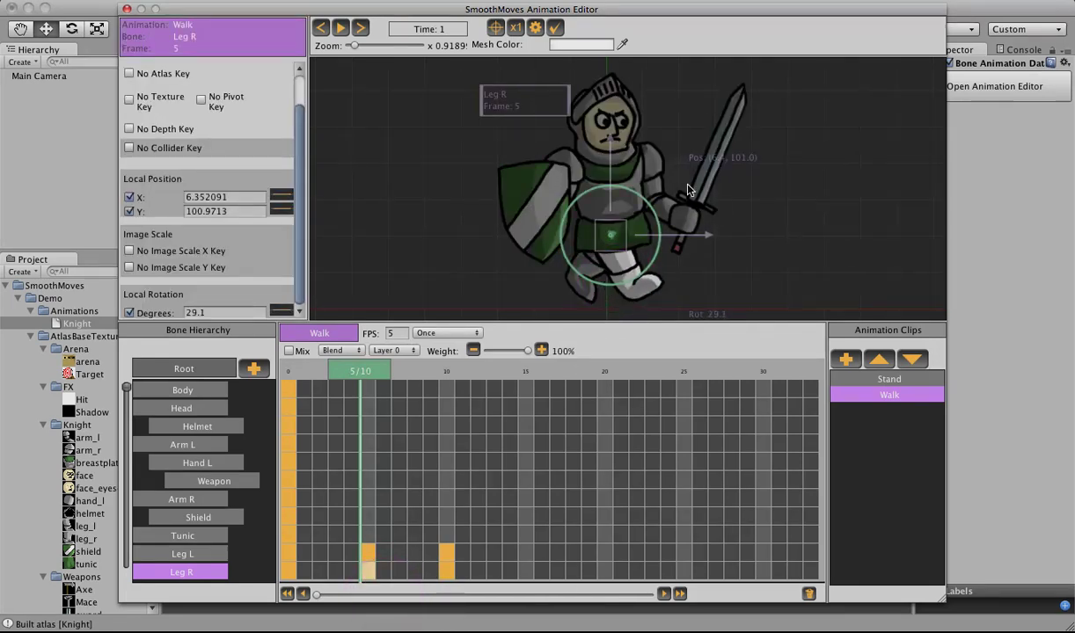
drag(612, 236, 627, 238)
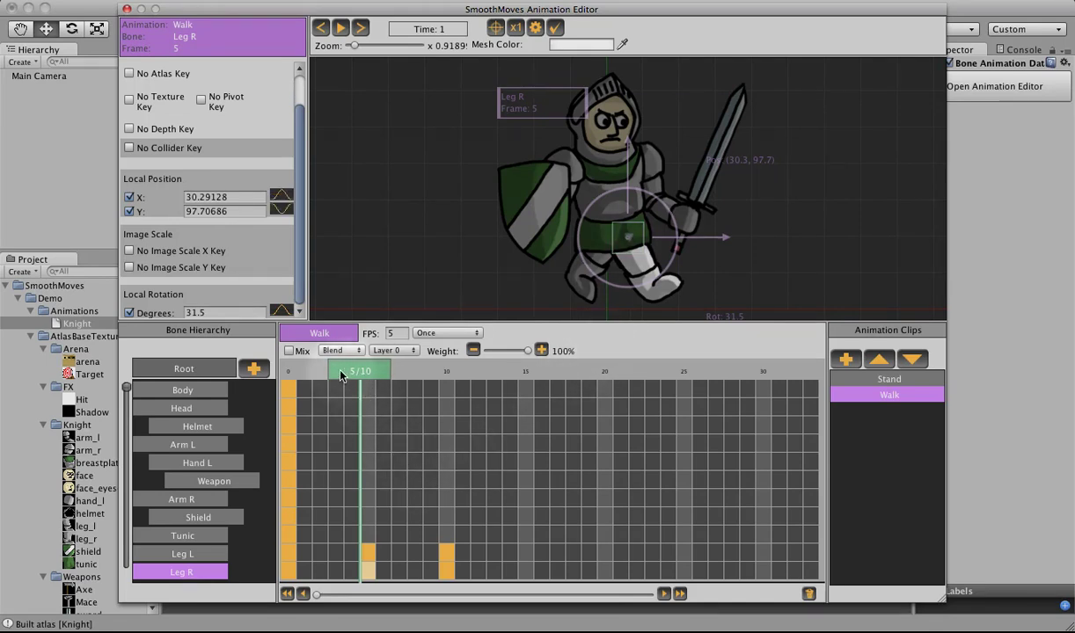
Set the Walk clip's wrap mode from Once to Loop and preview the repeating stride
click(290, 372)
drag(290, 373, 414, 370)
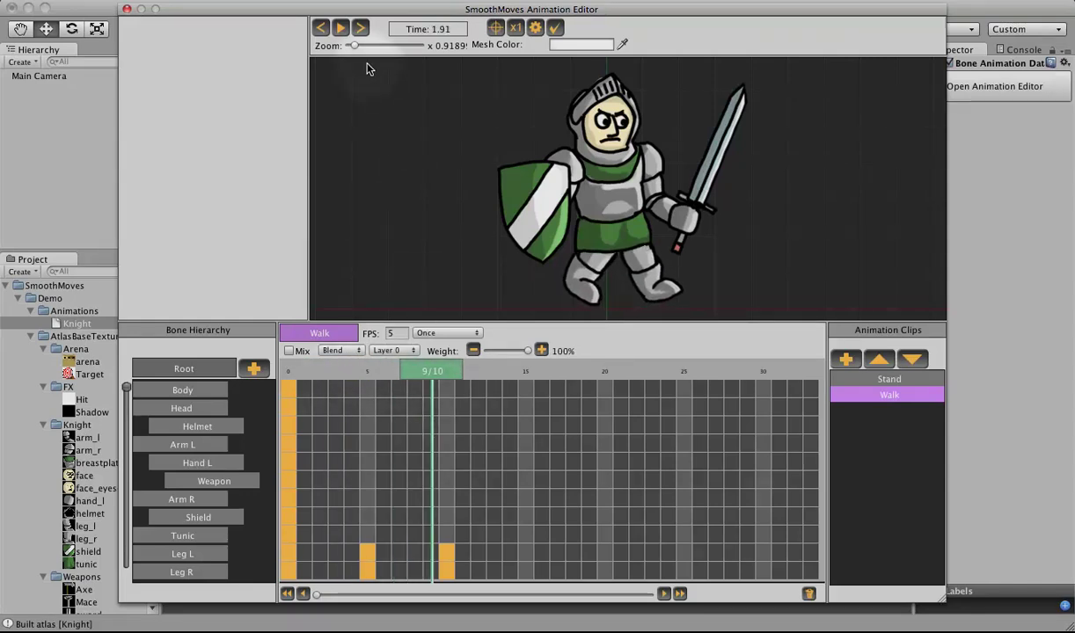
click(341, 28)
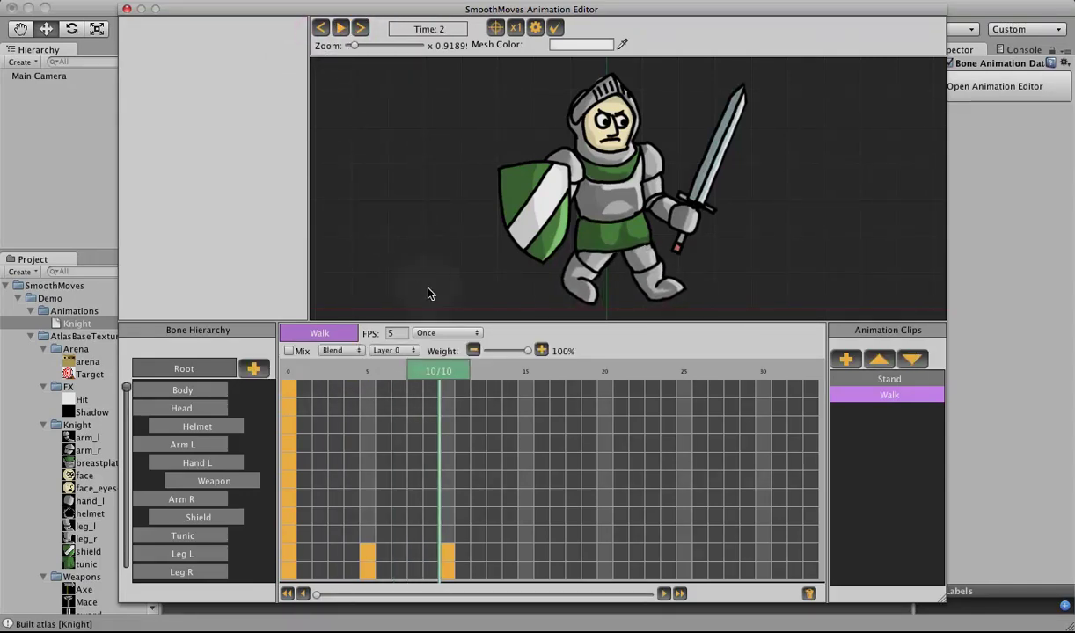
click(437, 335)
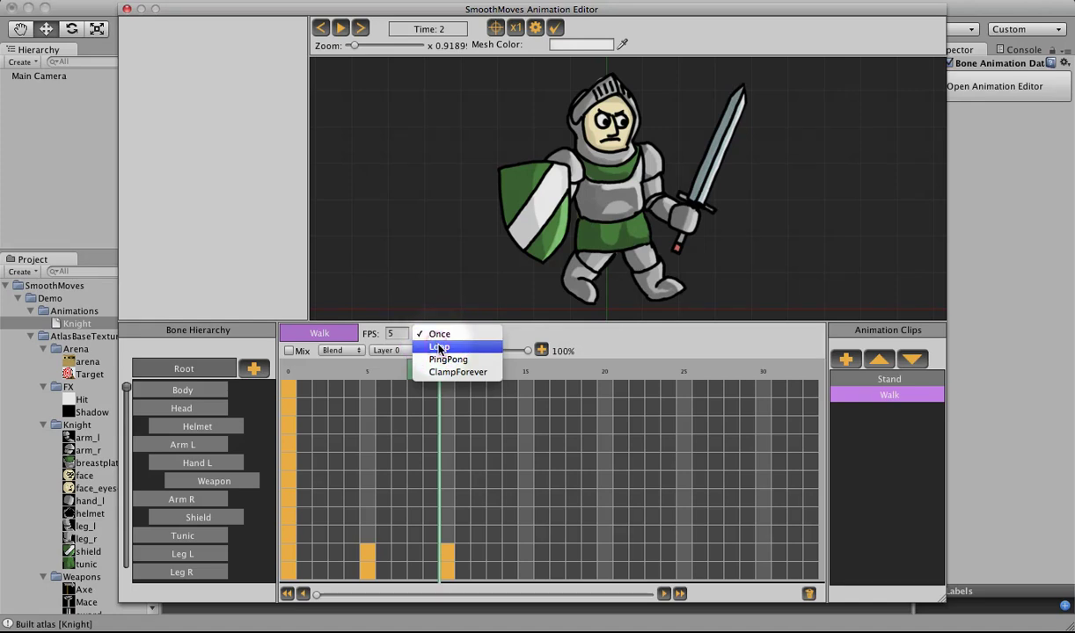
click(439, 346)
click(342, 29)
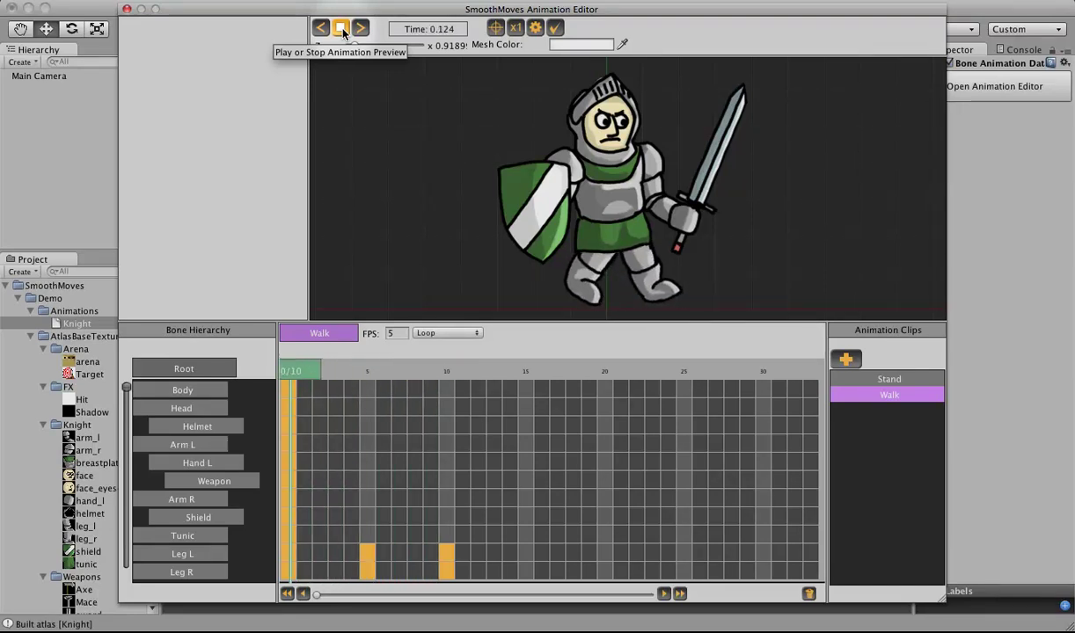
click(342, 29)
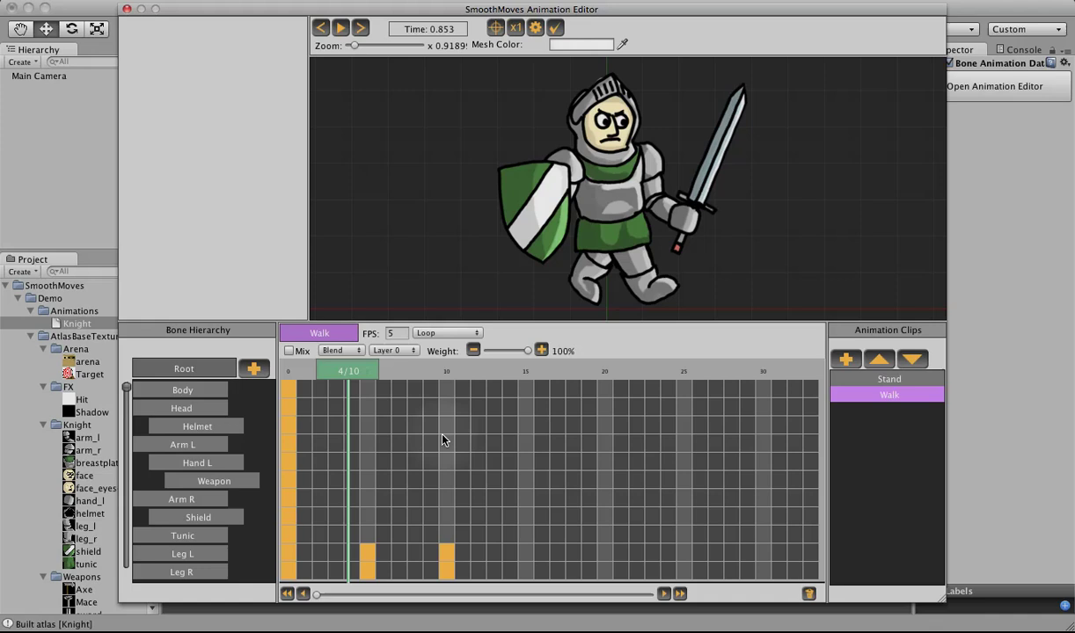
Add a Leg L position-rotation key at frame 1 with the leg moved up and right
click(289, 556)
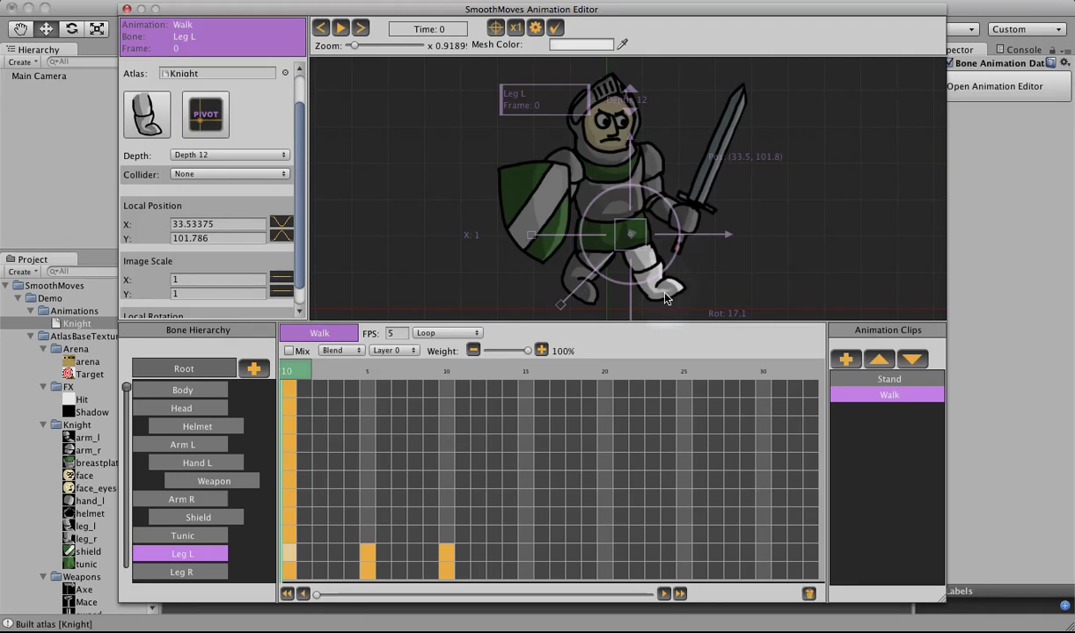
click(304, 557)
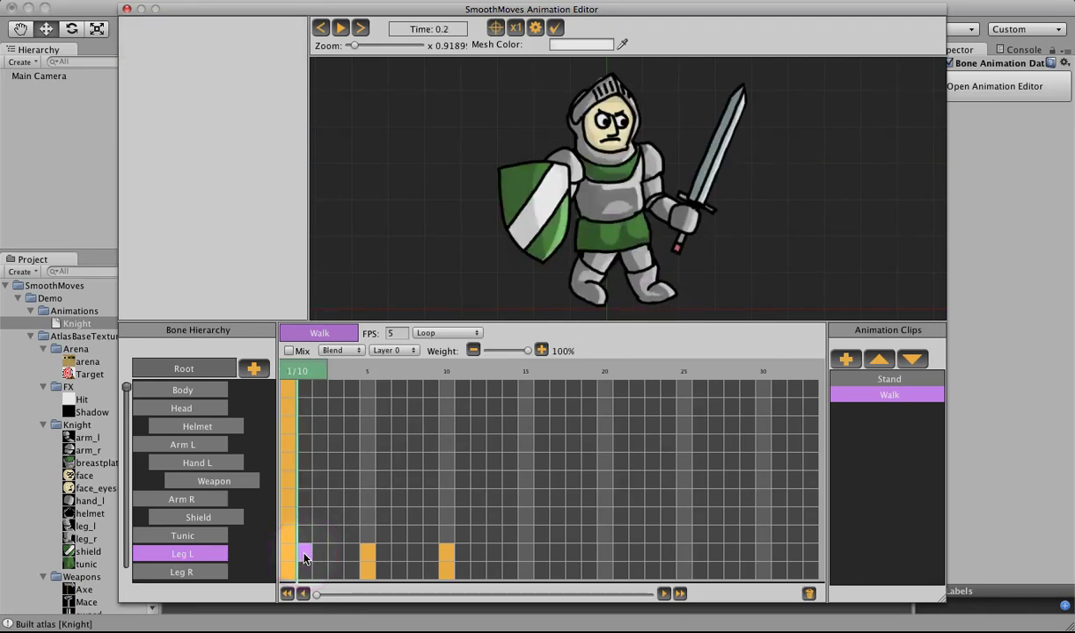
right_click(304, 557)
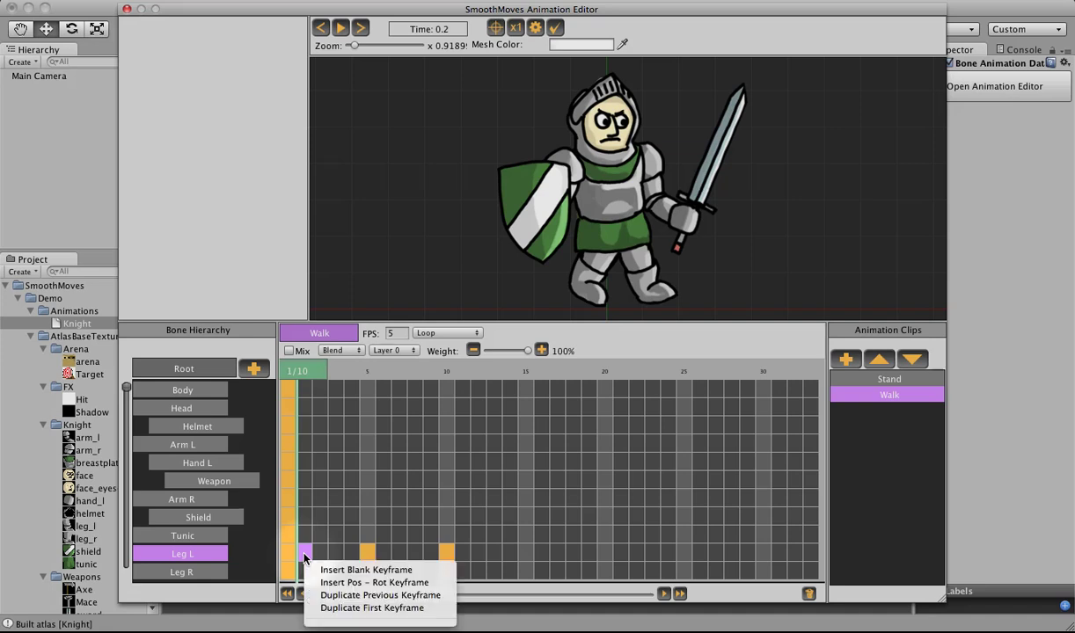
click(323, 581)
drag(633, 287, 641, 254)
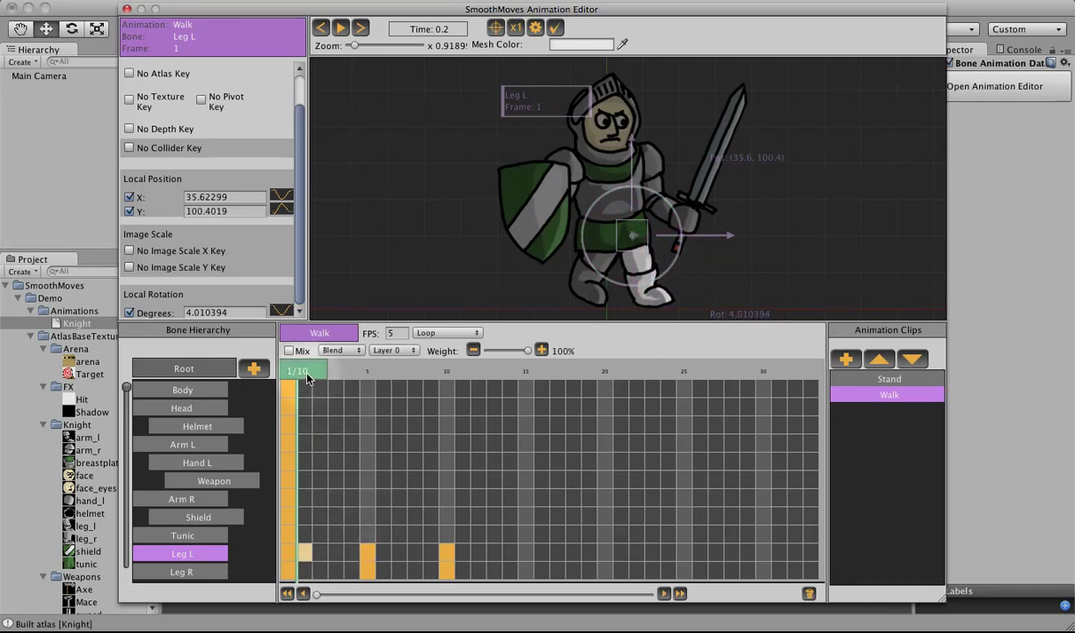
drag(293, 370, 373, 398)
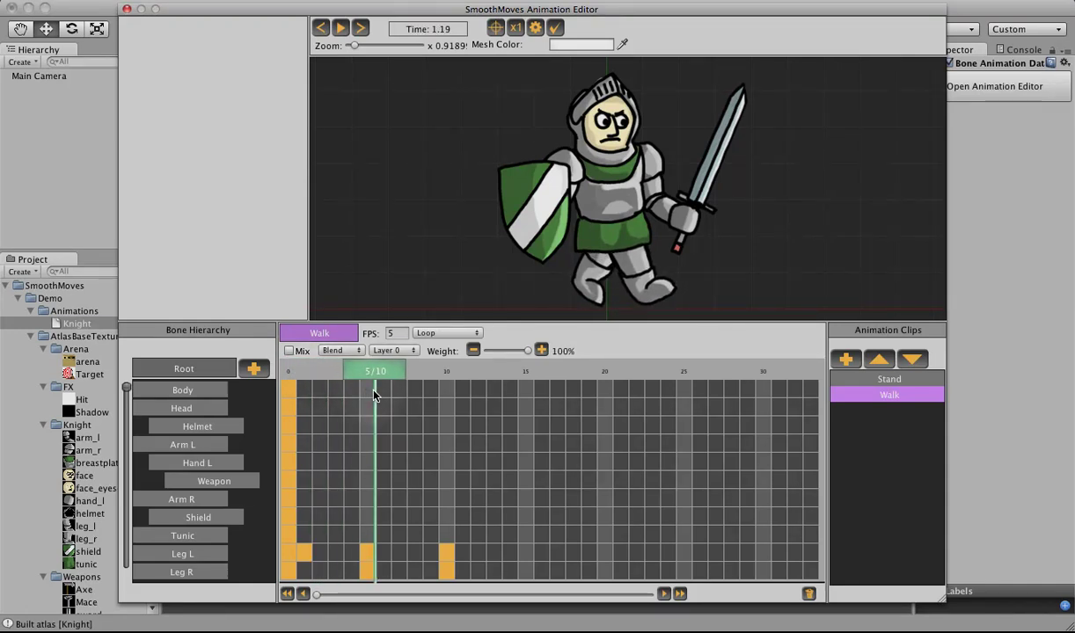
Add a Leg L key at frame 6 with the leg at -46.6°, then play the Walk preview
right_click(385, 556)
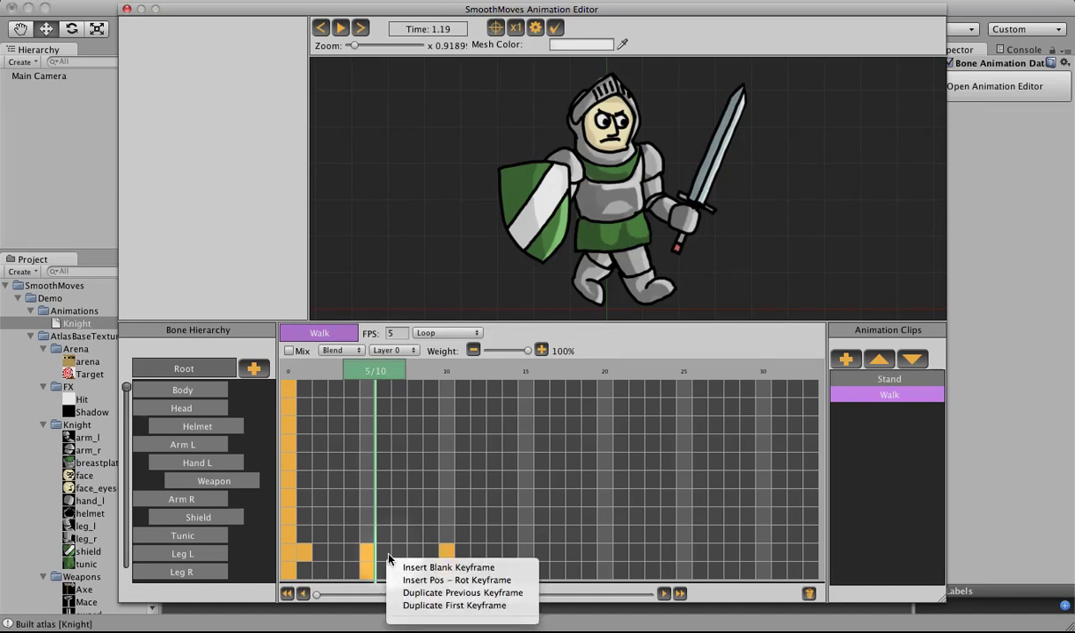
click(385, 556)
shift+click(384, 556)
right_click(385, 557)
key(Escape)
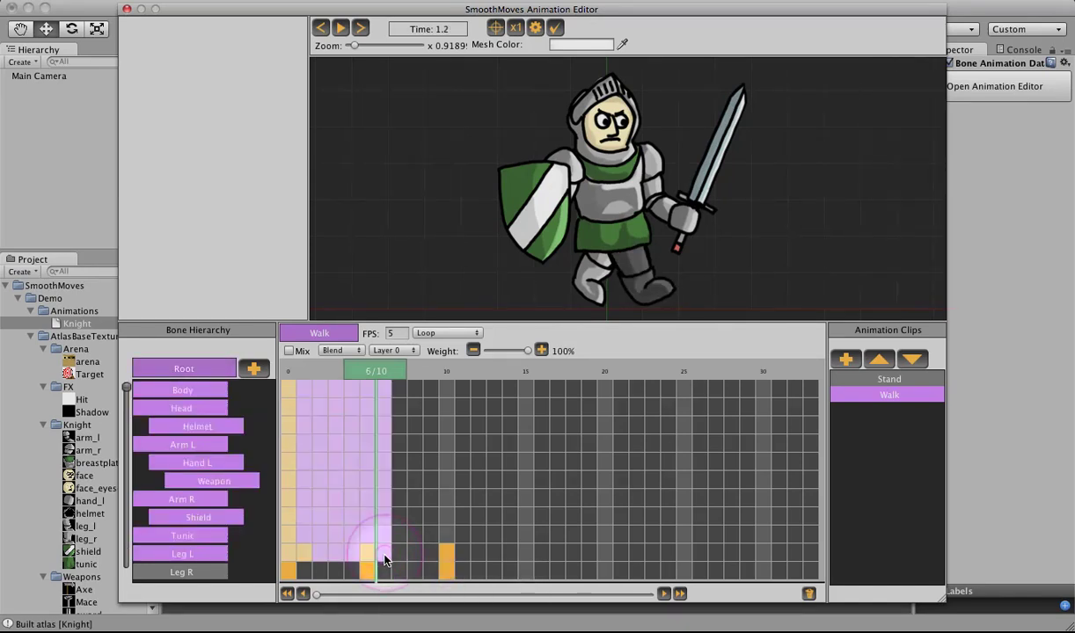
click(385, 556)
right_click(385, 556)
click(432, 584)
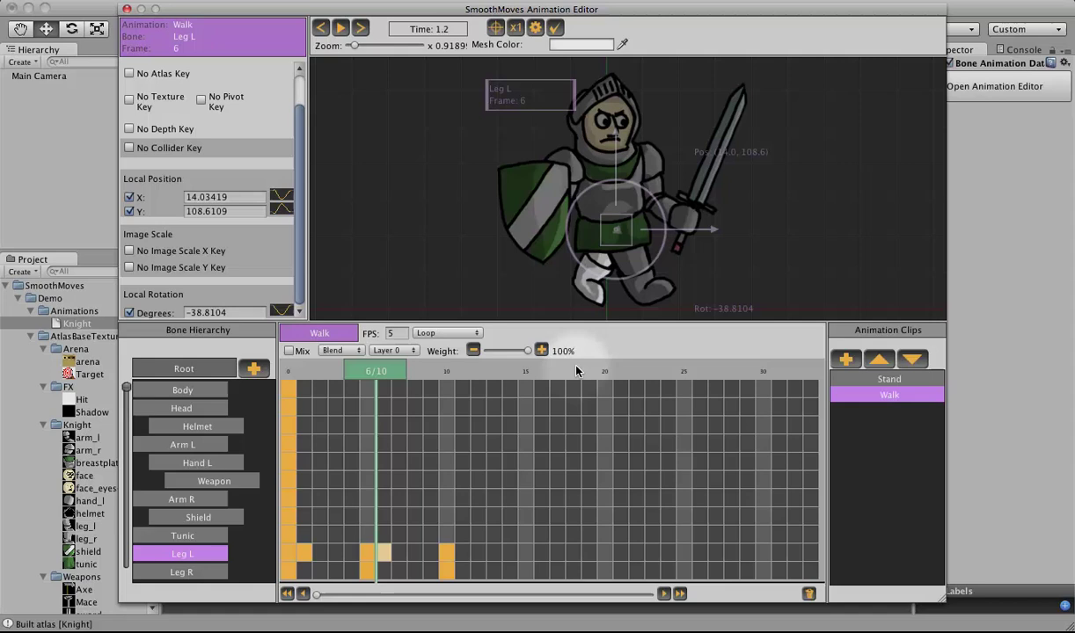
drag(604, 274, 606, 271)
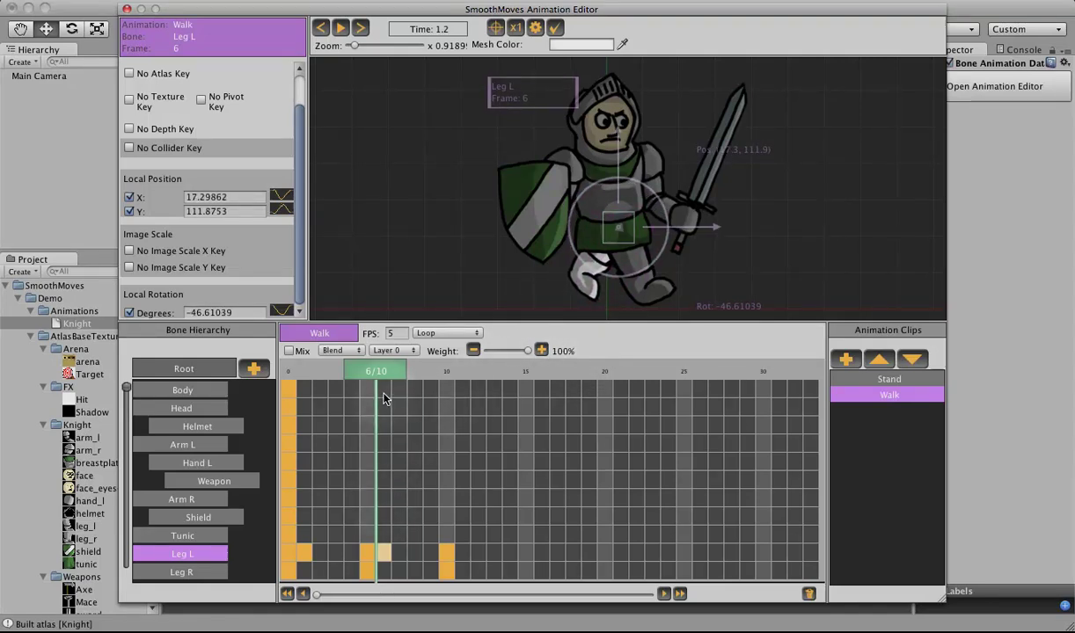
drag(365, 371, 414, 378)
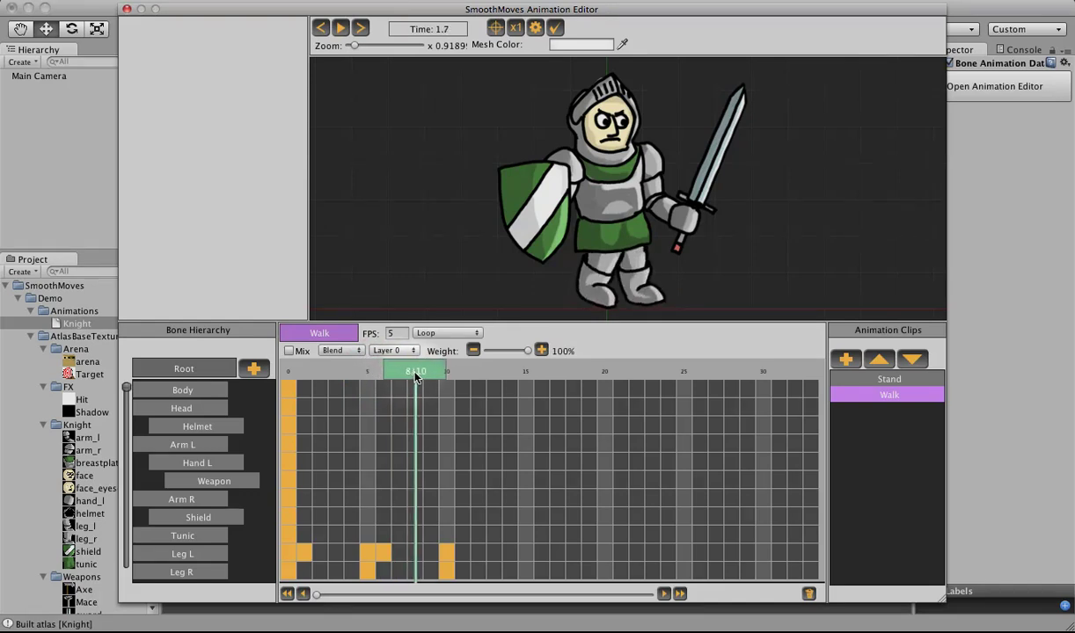
click(340, 28)
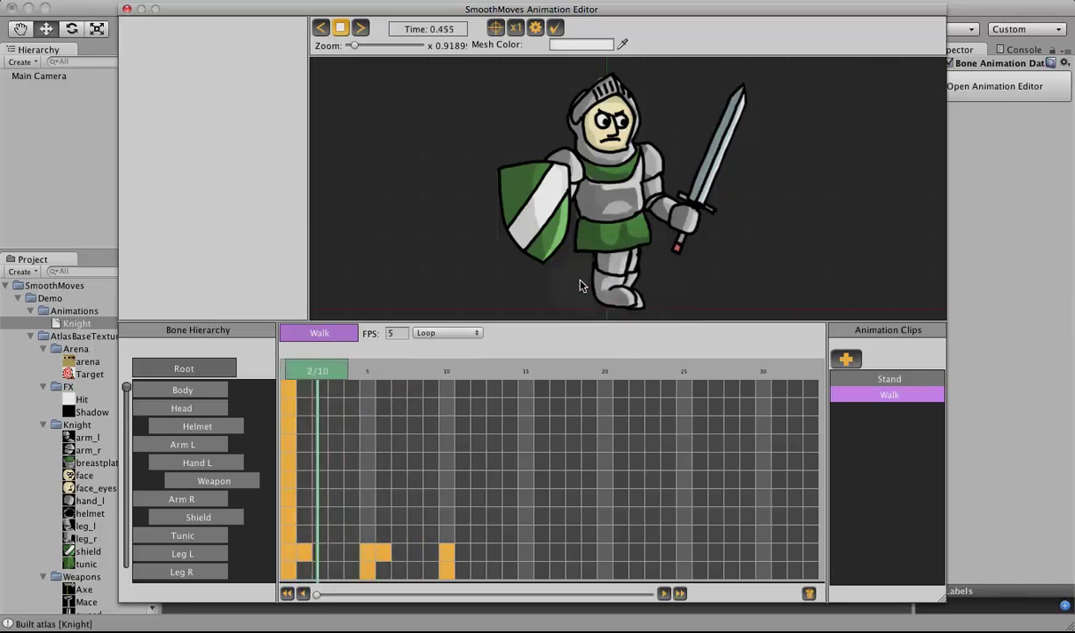
Stop the preview and key Leg R at frame 1, rotated back to about -30° and raised slightly
key(space)
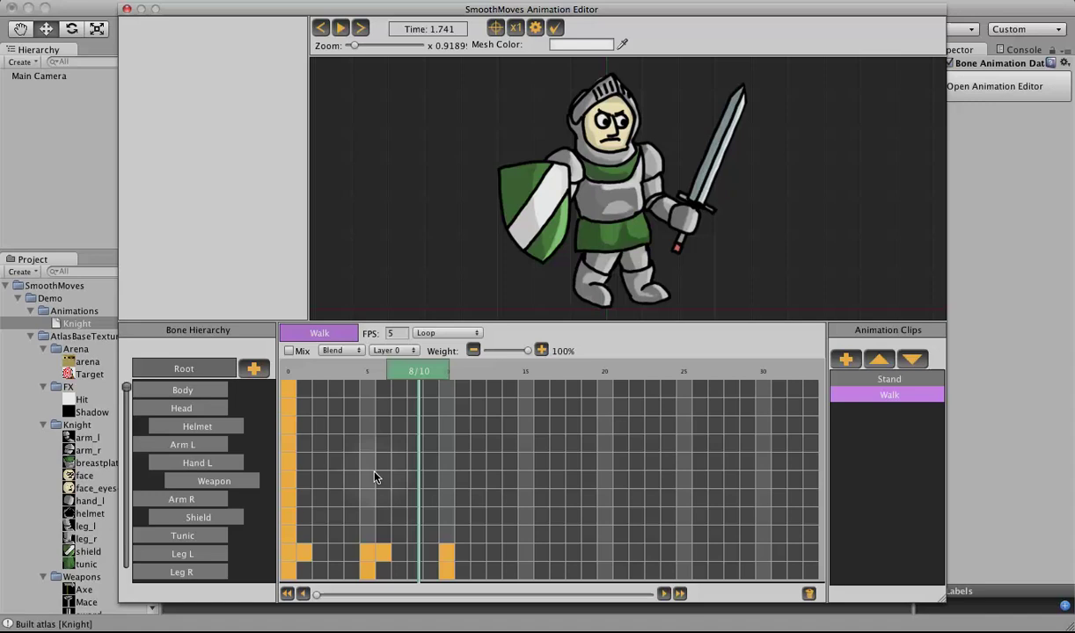
click(305, 568)
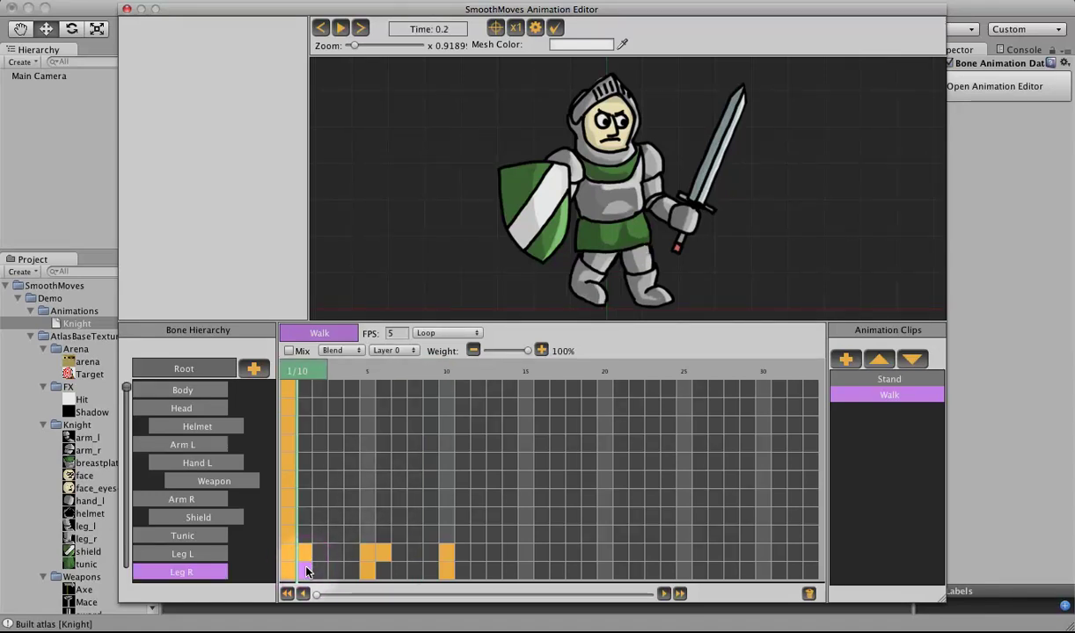
right_click(307, 573)
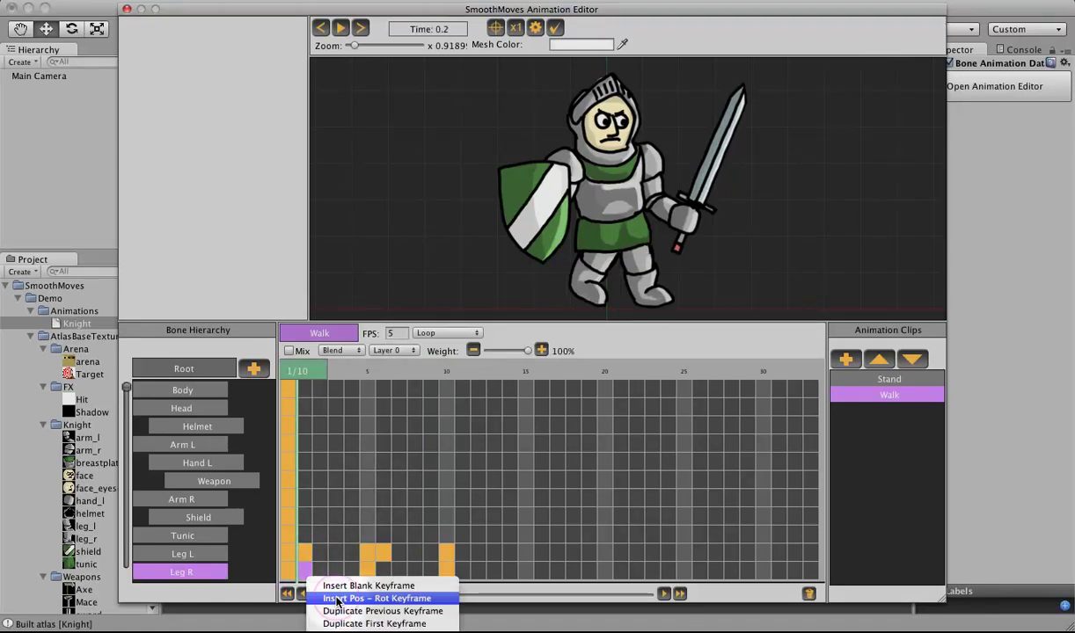
click(337, 601)
drag(584, 271, 604, 283)
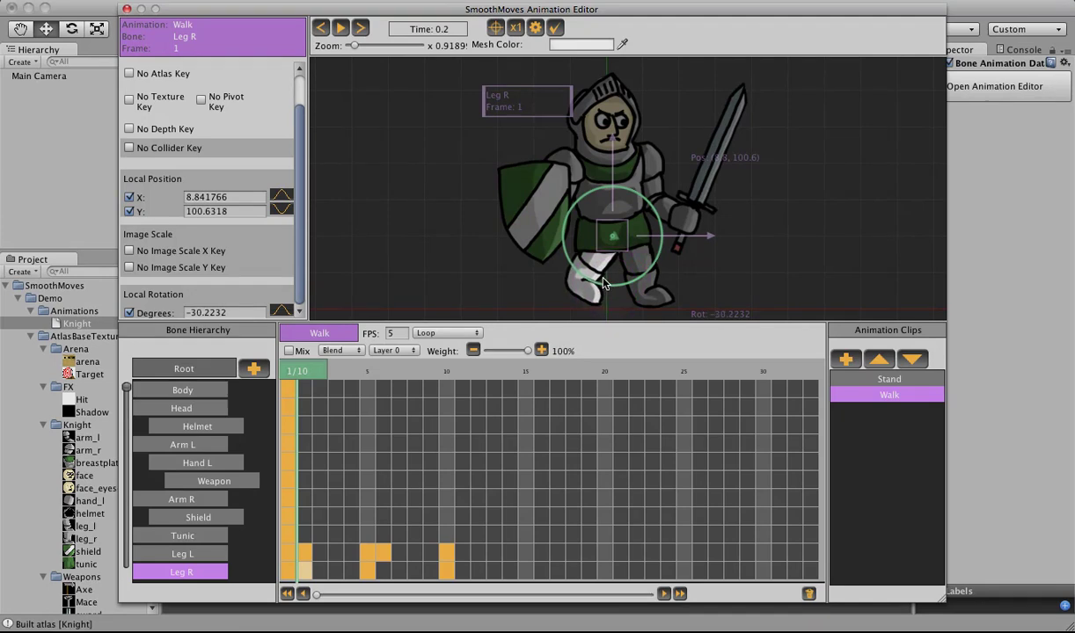
drag(612, 238, 615, 243)
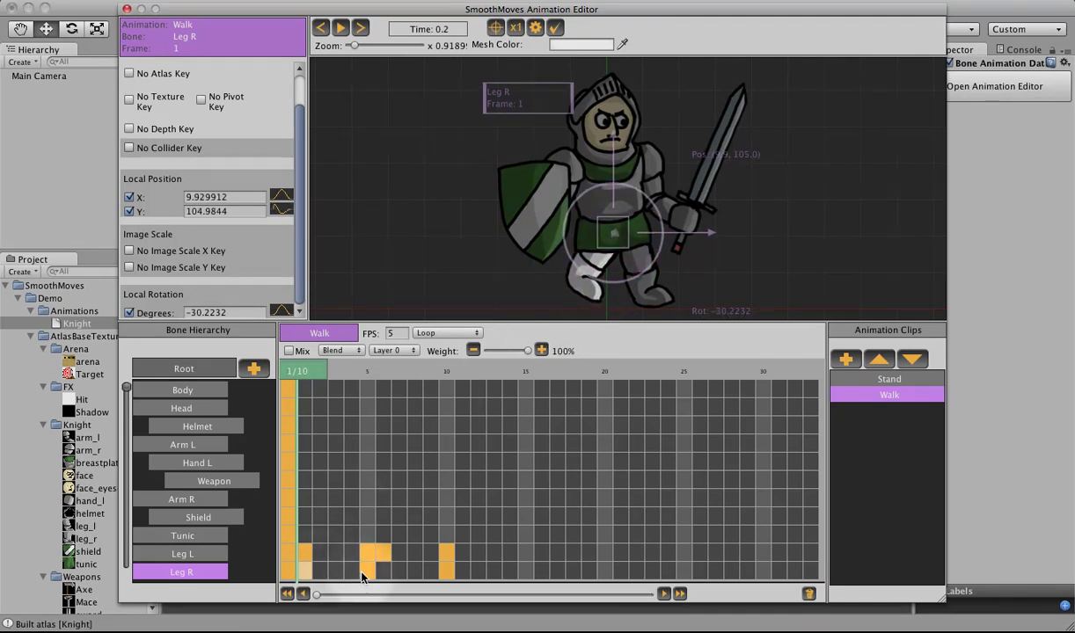
Key Leg R at frame 6 with rotation 14.6° and position 32.2, 95.9, then play the preview
click(384, 572)
right_click(384, 572)
click(408, 604)
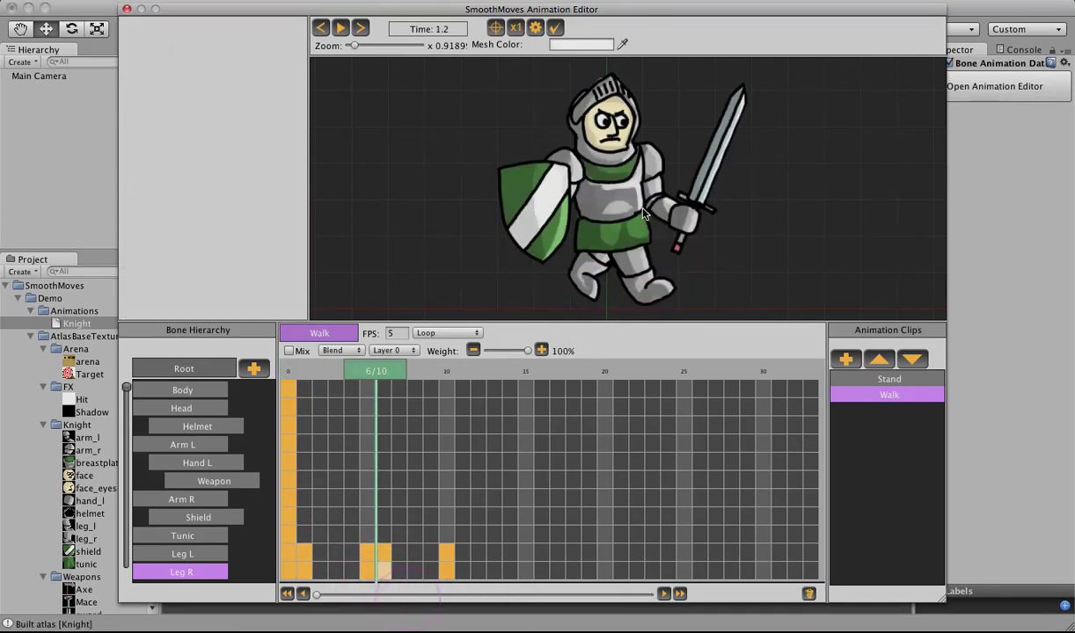
drag(666, 223, 639, 249)
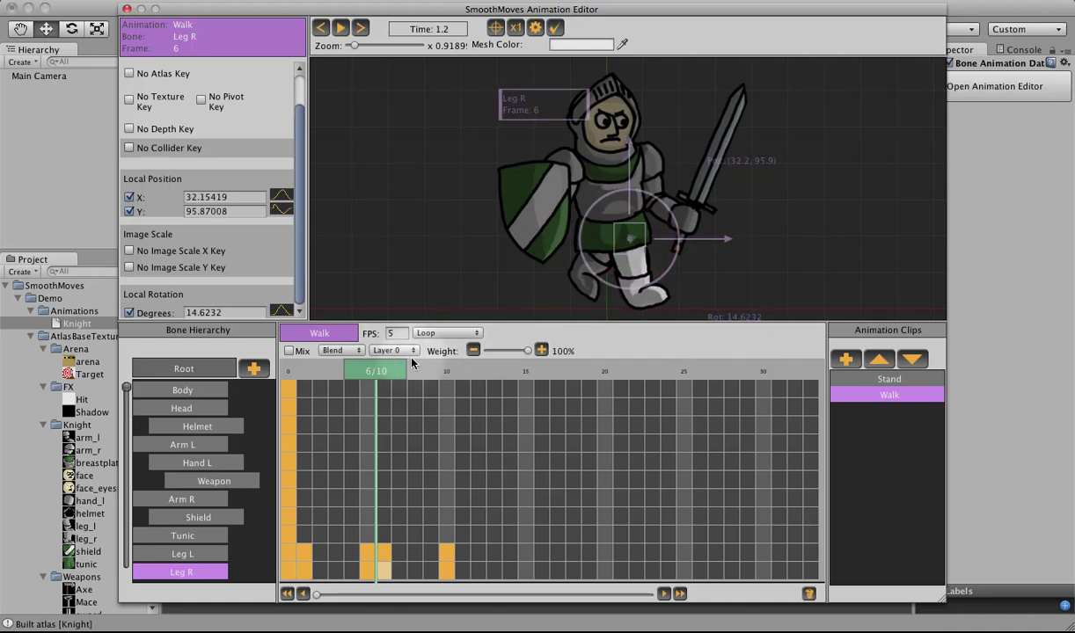
click(342, 29)
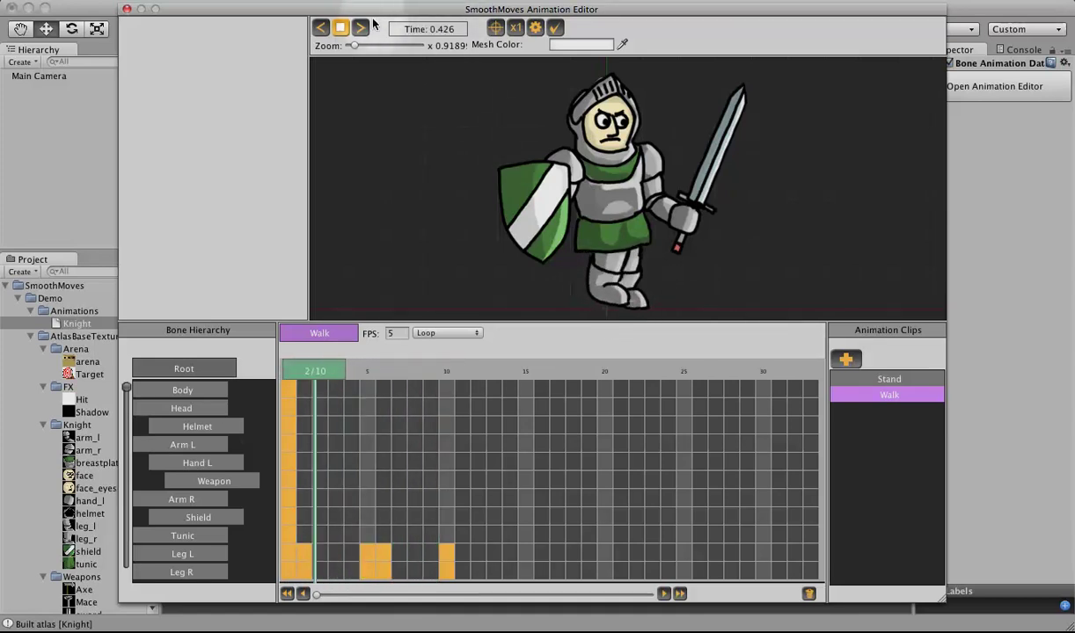
Stop playback and select Leg L's frame-1 key (position 35.6, 100.4, rotation 4.01°)
click(340, 28)
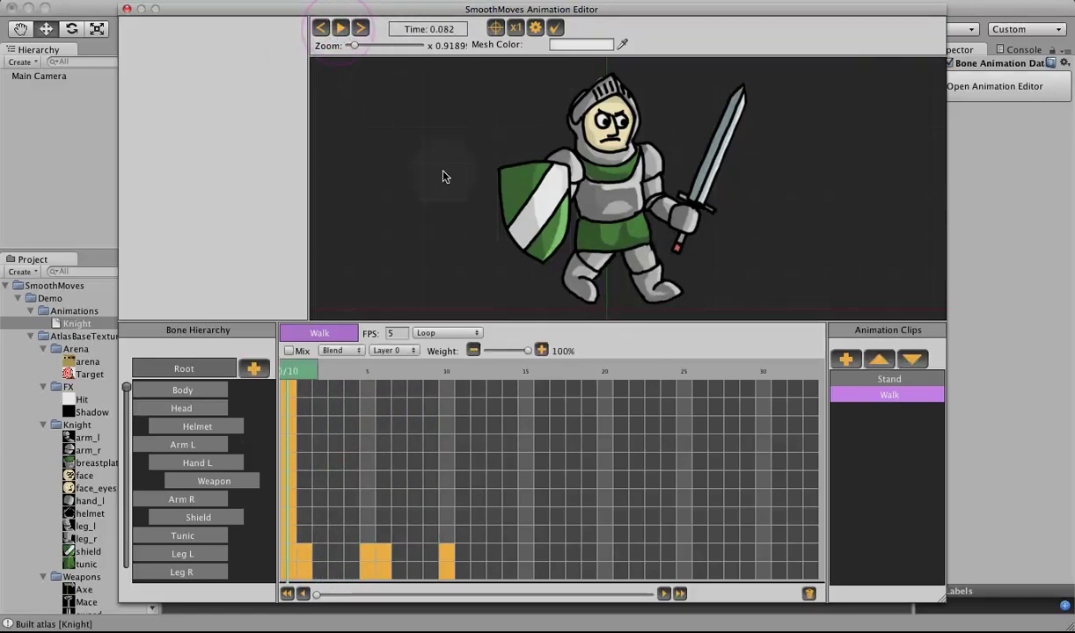
click(306, 554)
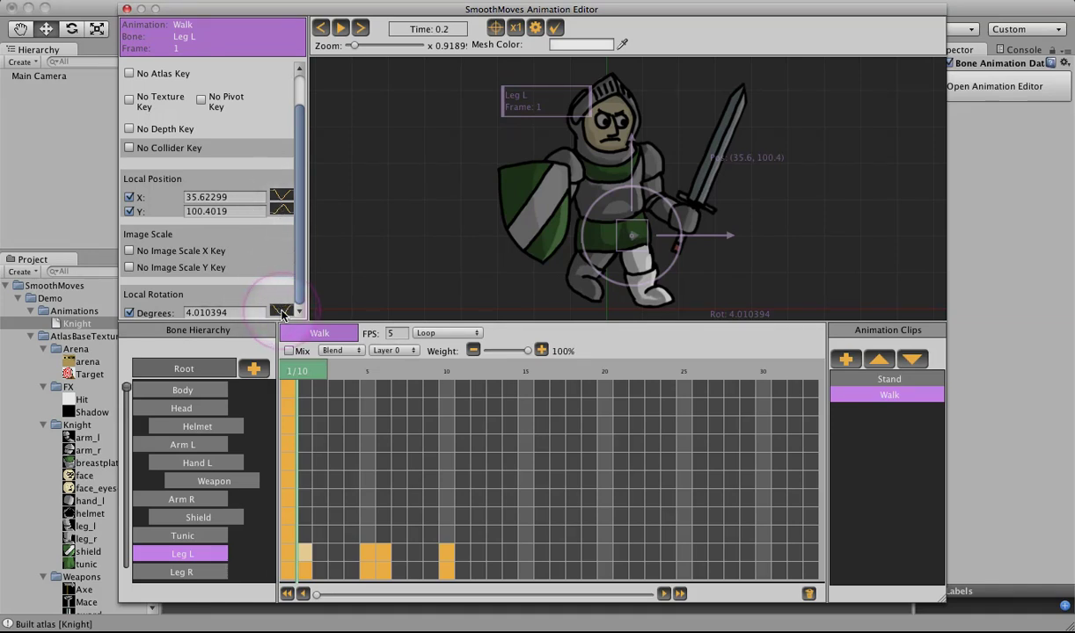
In Leg L's Degrees curve, lower the frame-5 key to about -47.66 and steepen the frame 6 and frame 1 tangents
click(281, 311)
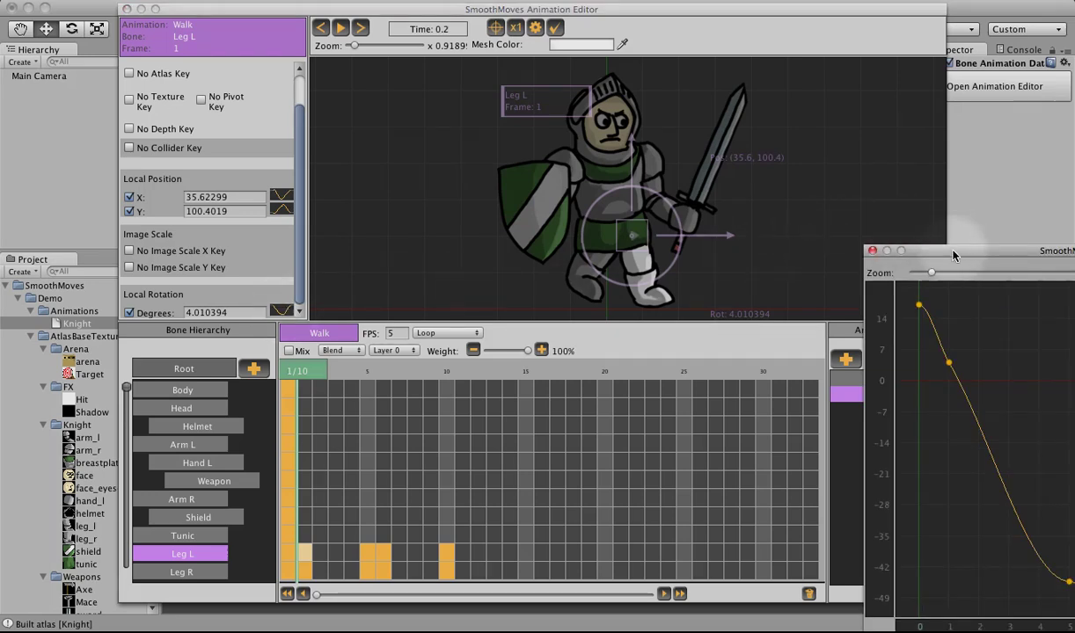
drag(952, 255, 195, 64)
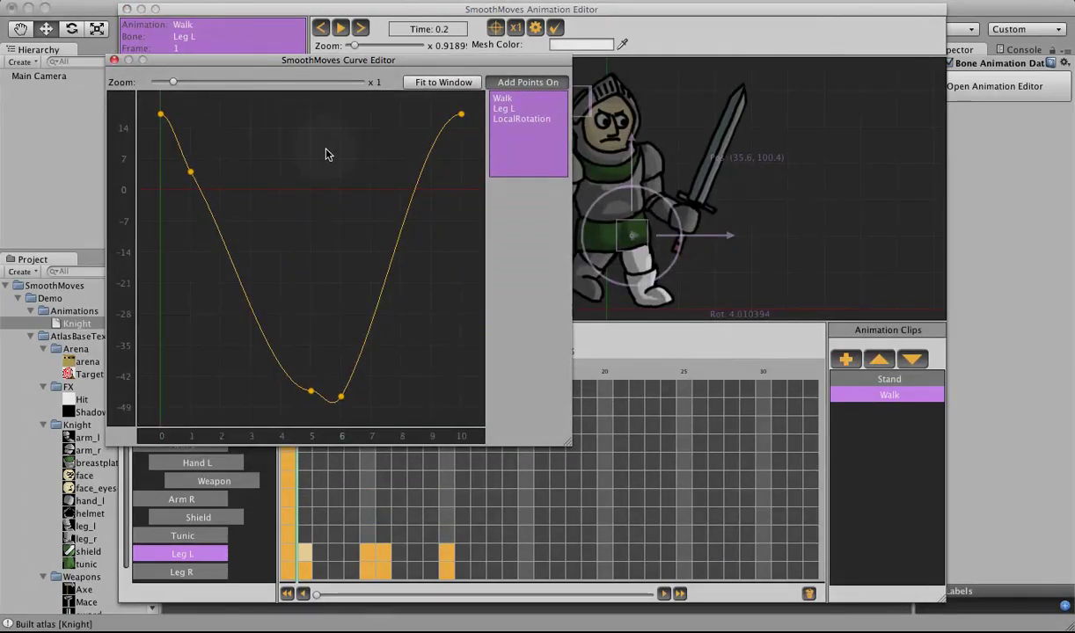
click(189, 169)
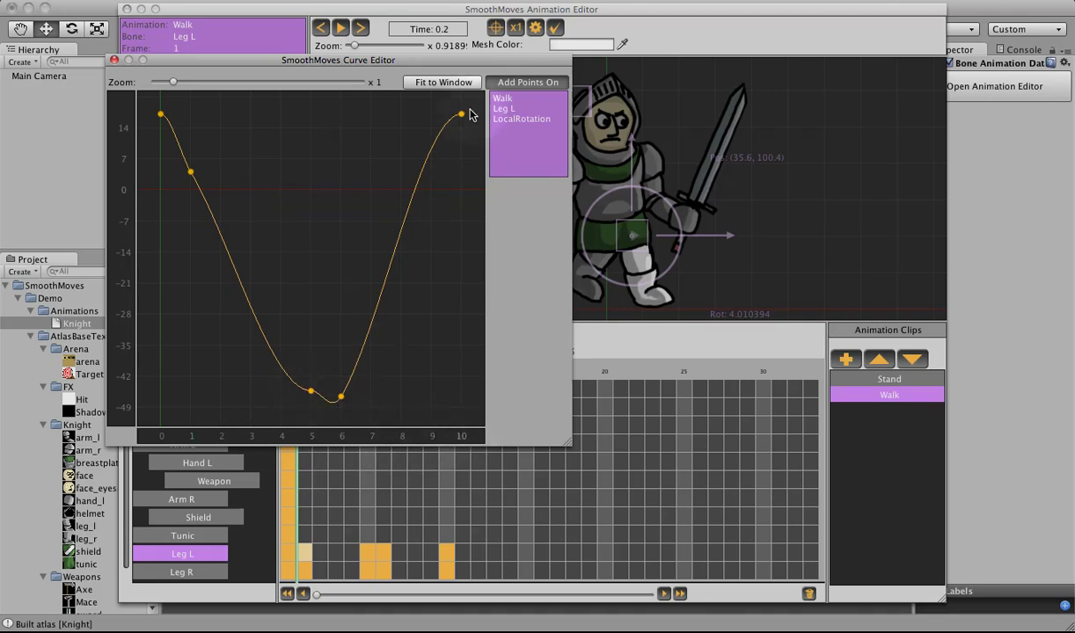
click(311, 392)
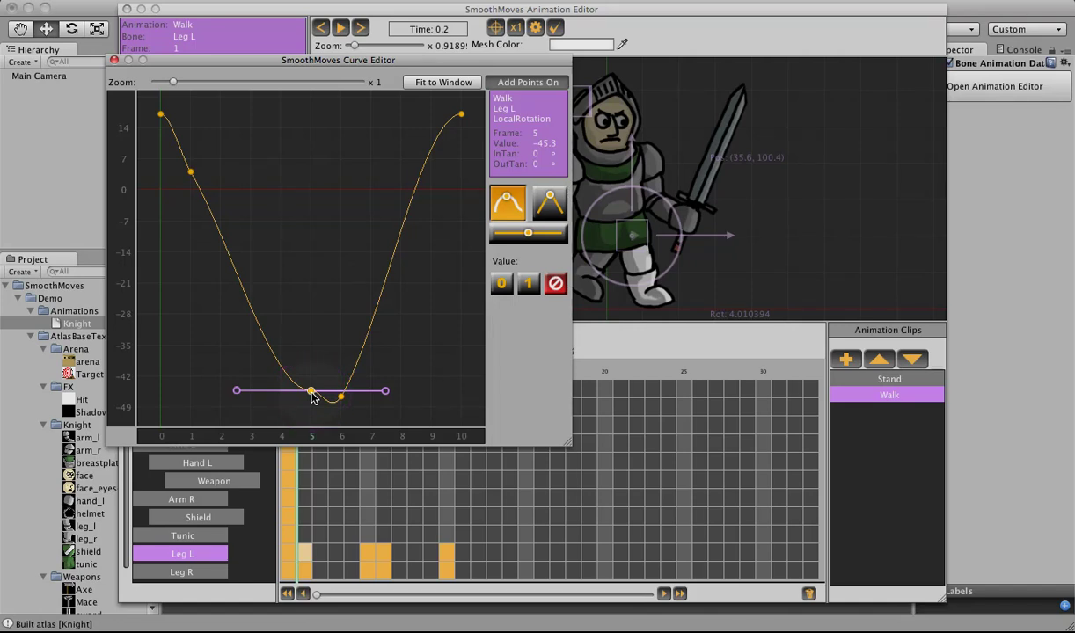
drag(310, 392, 396, 370)
click(341, 397)
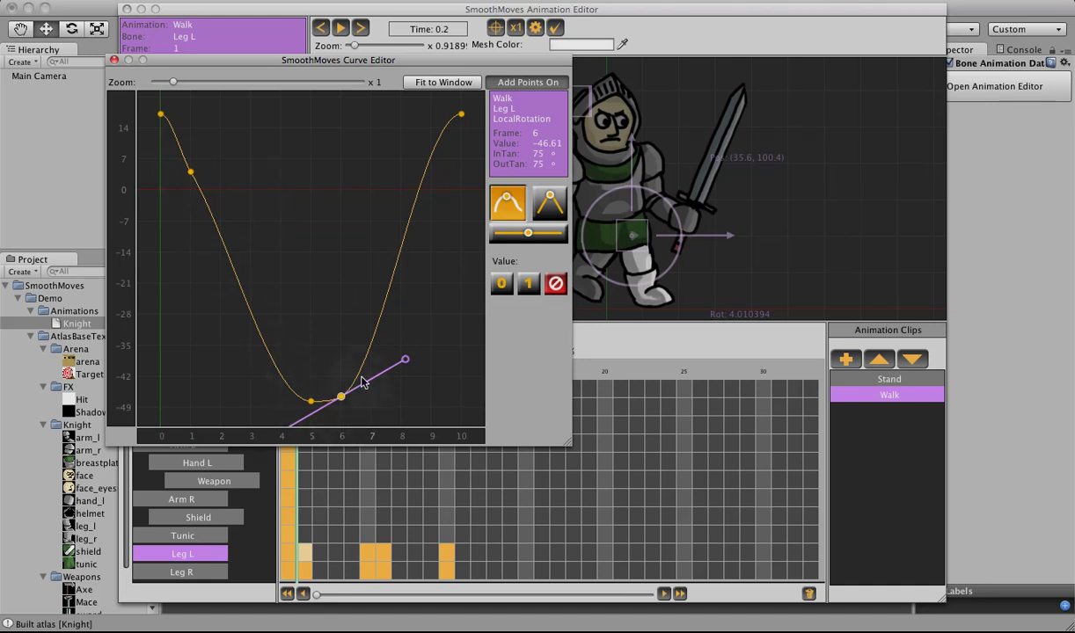
click(190, 172)
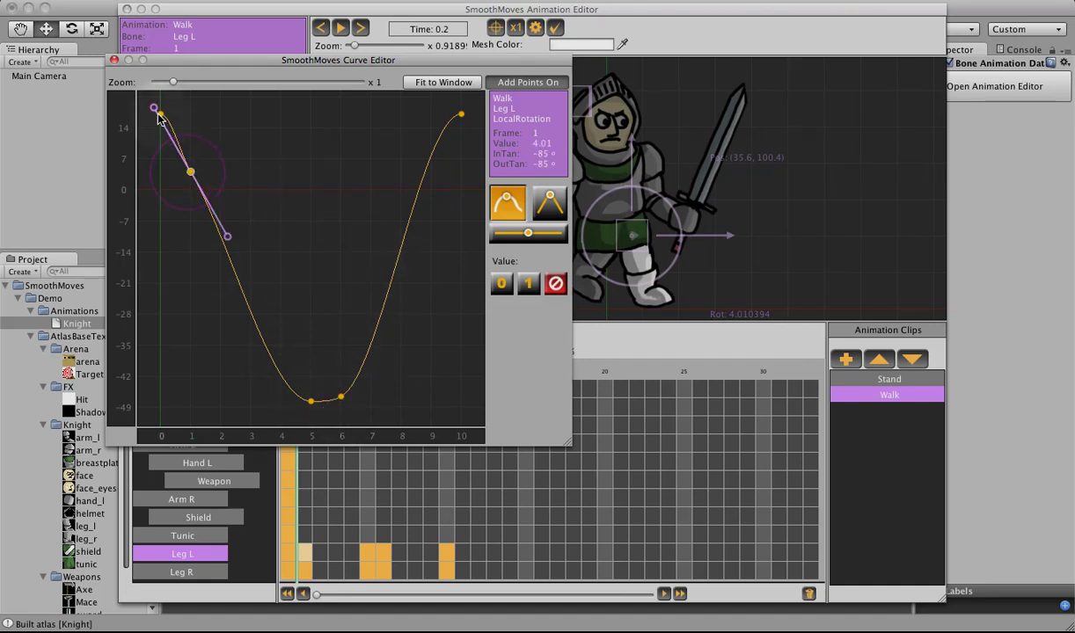
drag(159, 109, 162, 108)
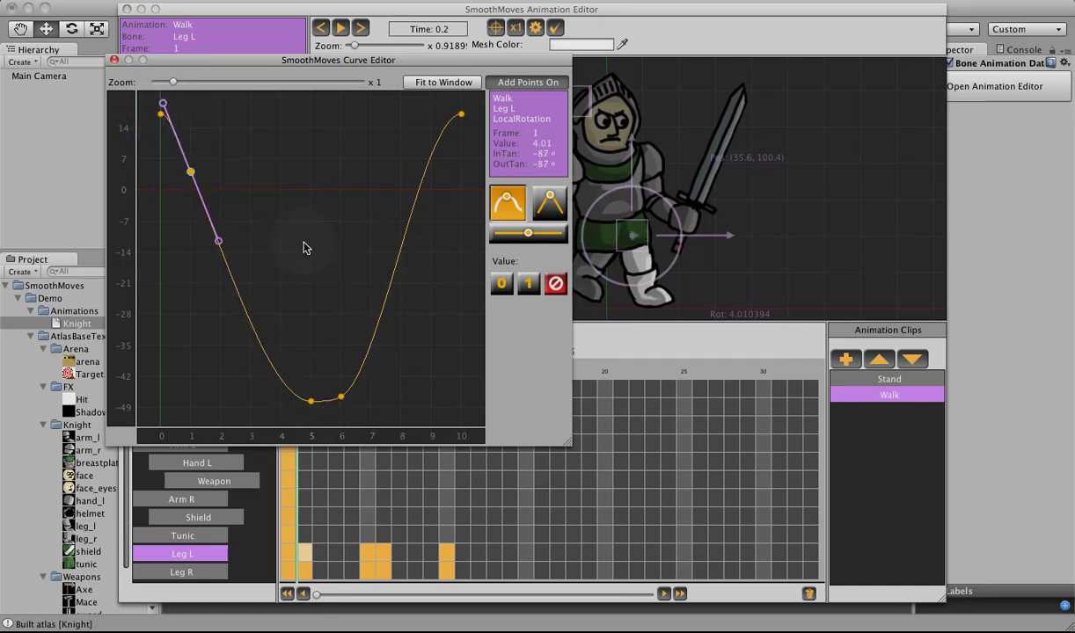
click(310, 403)
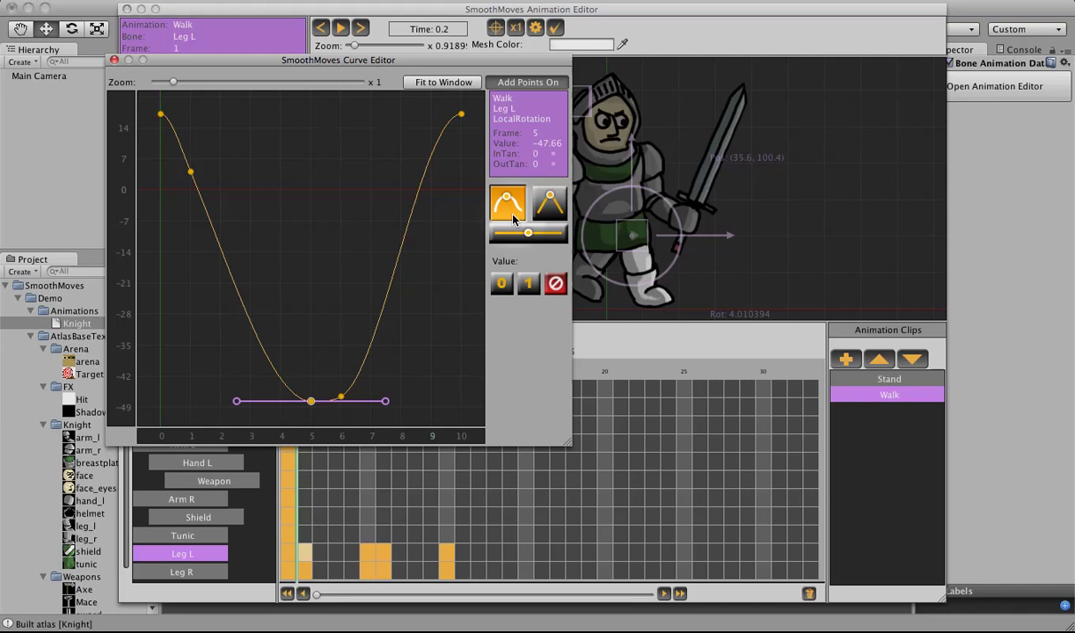
Break the frame-5 key's tangents, reshape its slopes, and raise the key to -34.64
click(552, 205)
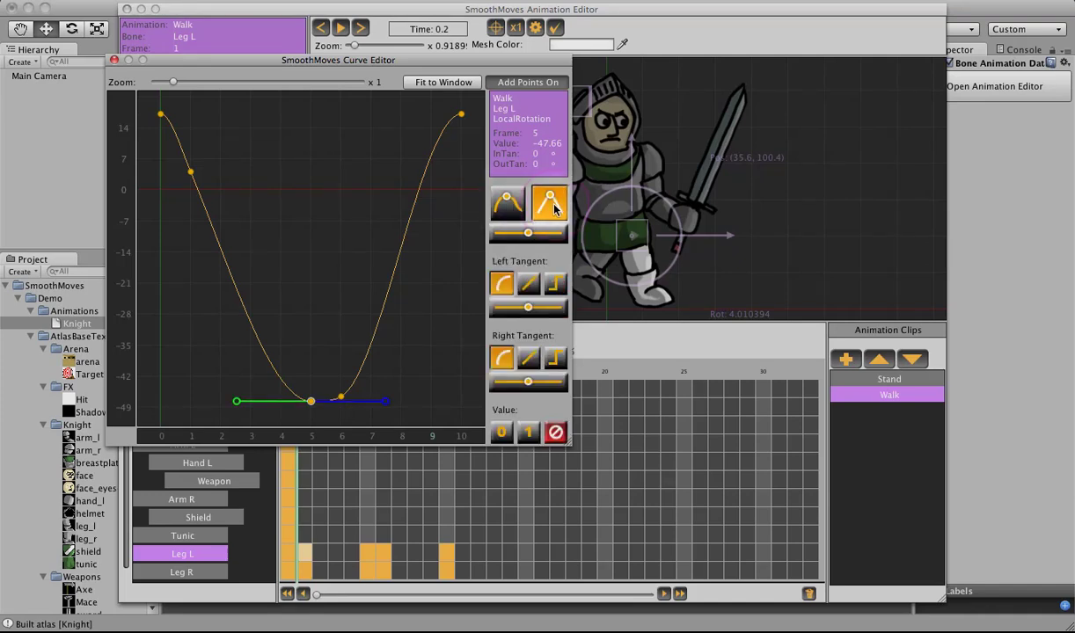
drag(236, 403, 282, 347)
drag(382, 407, 333, 330)
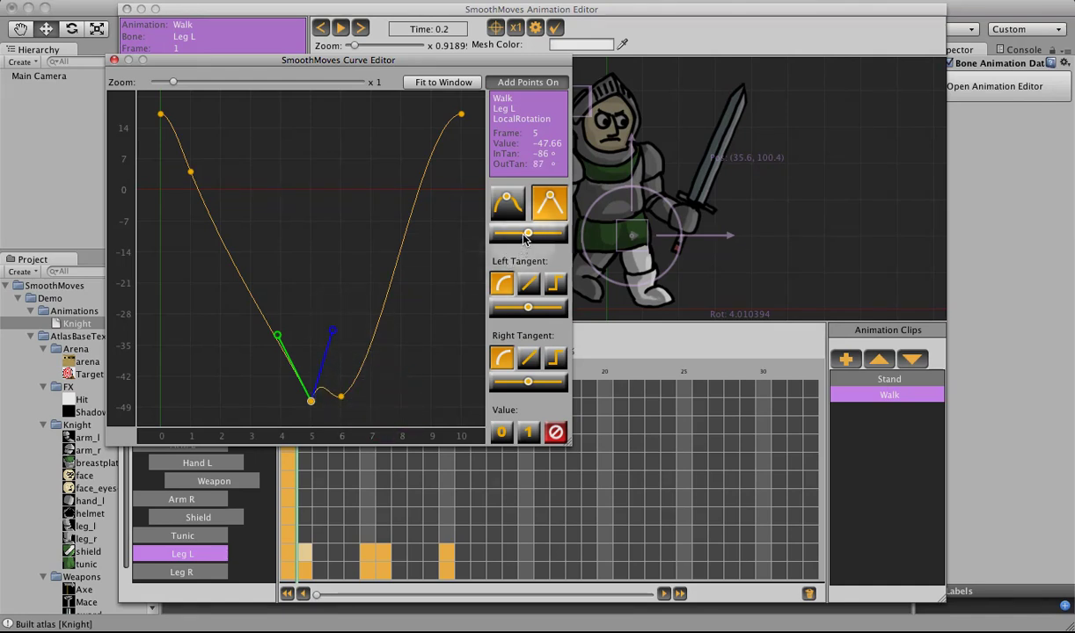
click(524, 234)
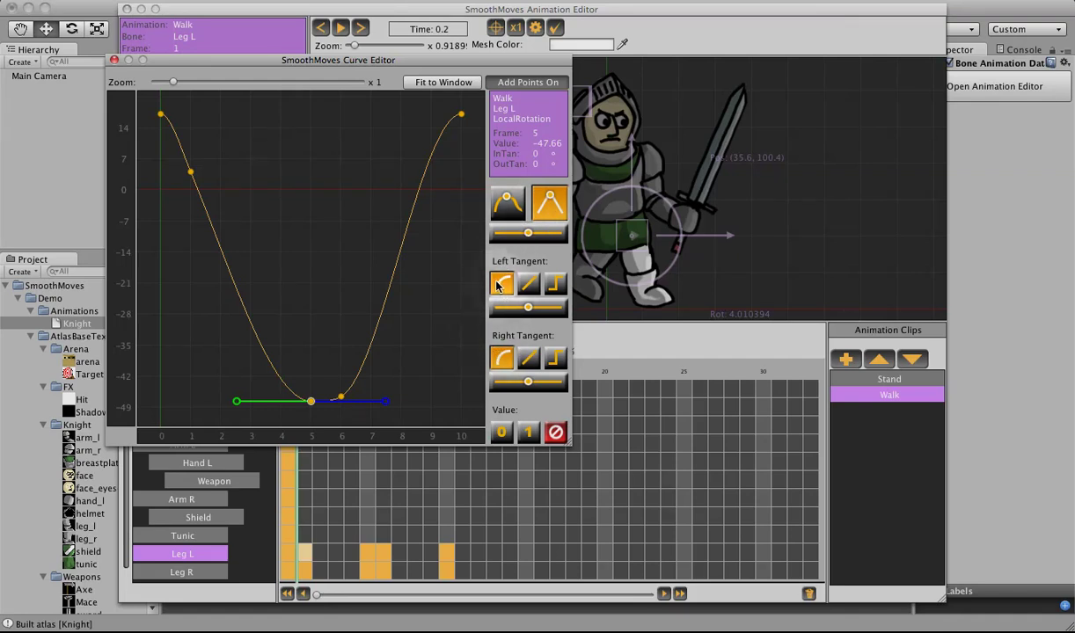
drag(236, 402, 244, 369)
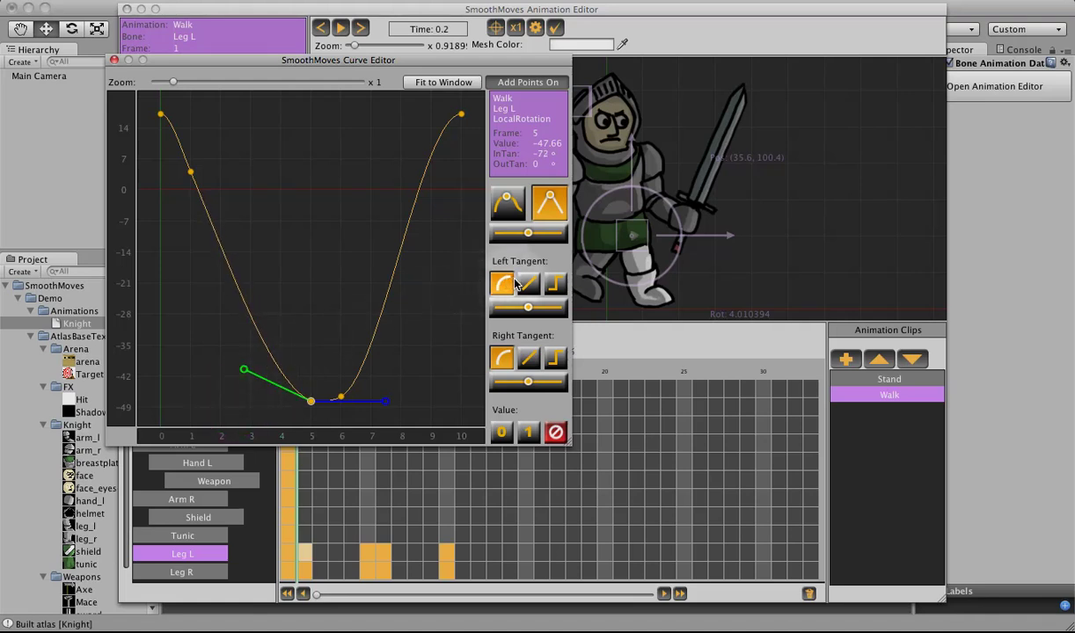
click(529, 282)
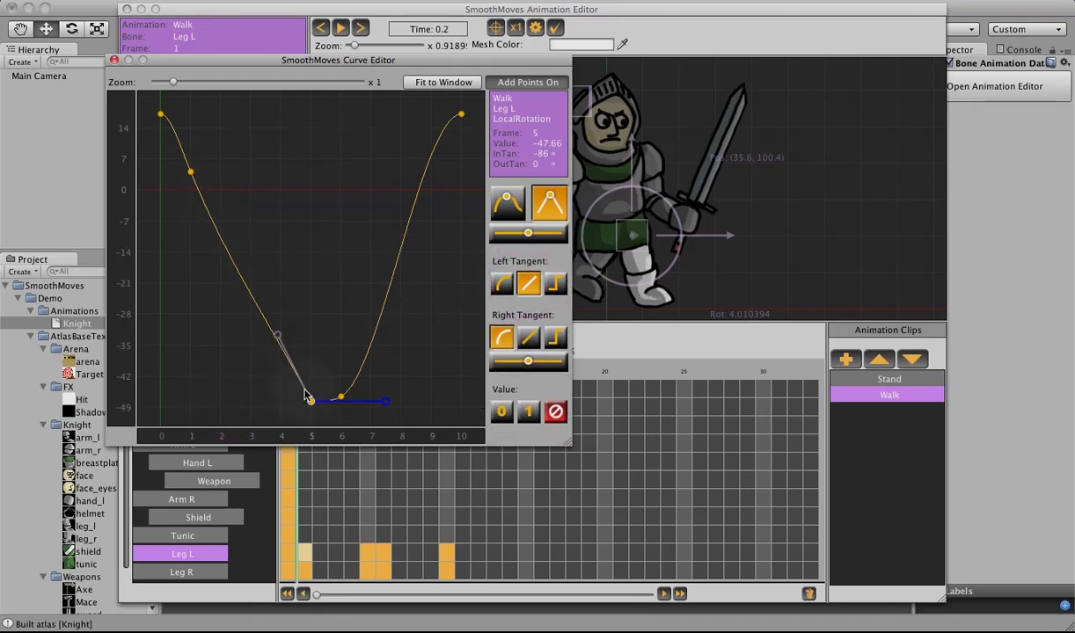
drag(311, 402, 314, 345)
Try Stepped and Linear on the frame-5 tangents, then set both back to Smooth
click(555, 283)
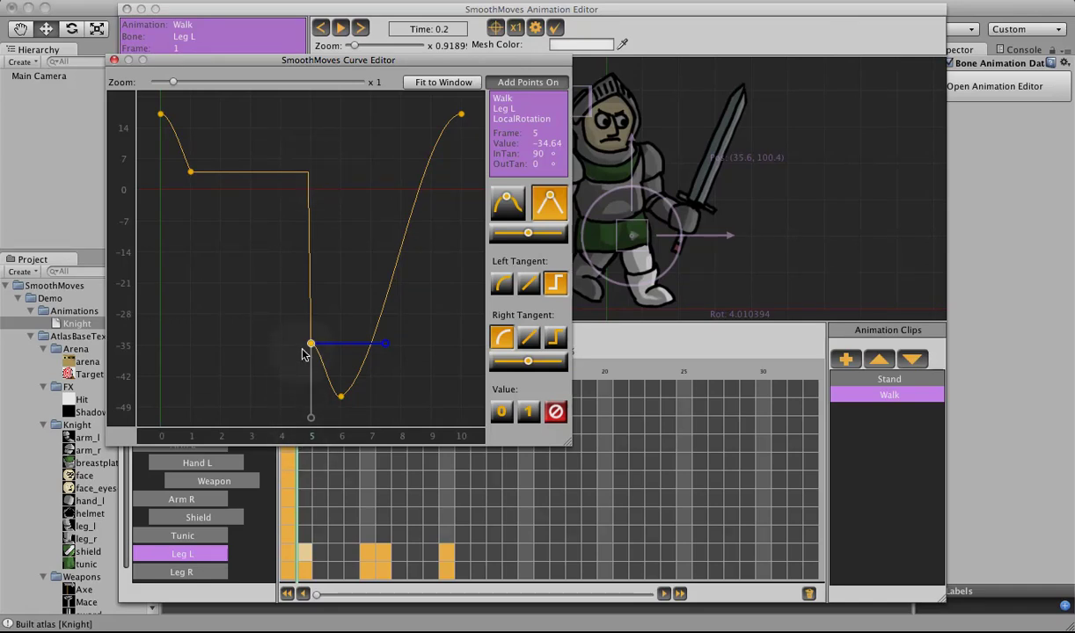
click(528, 338)
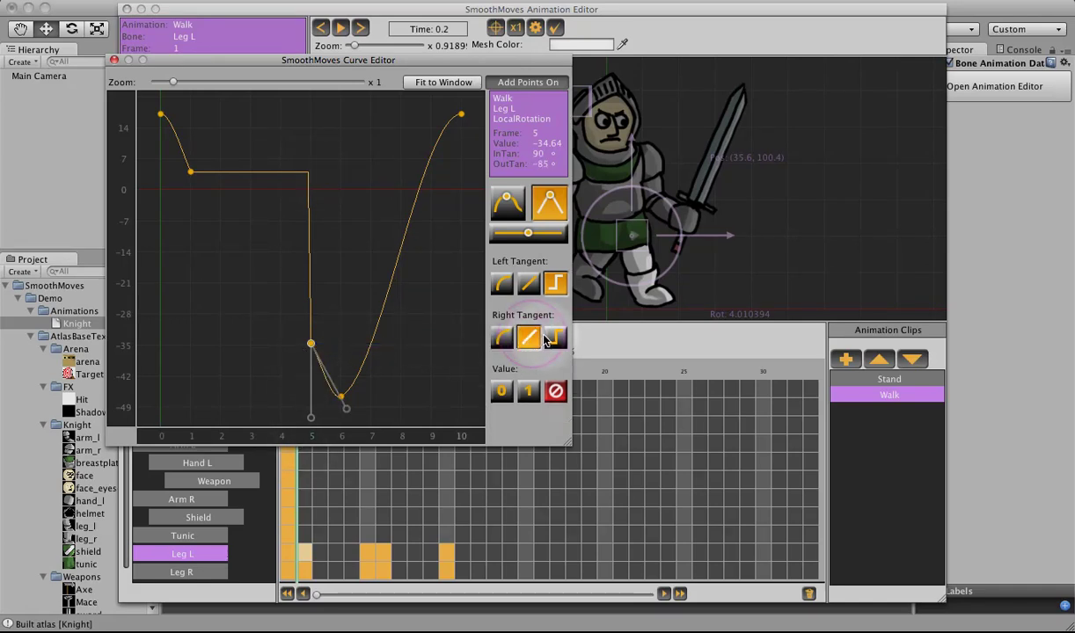
click(554, 339)
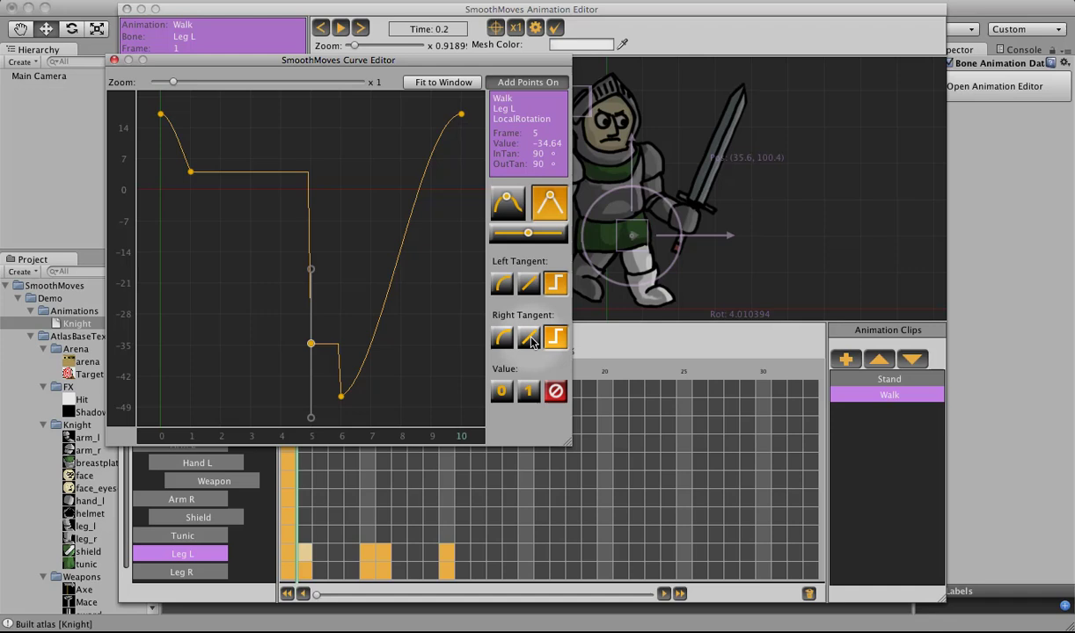
click(528, 337)
click(501, 337)
click(501, 283)
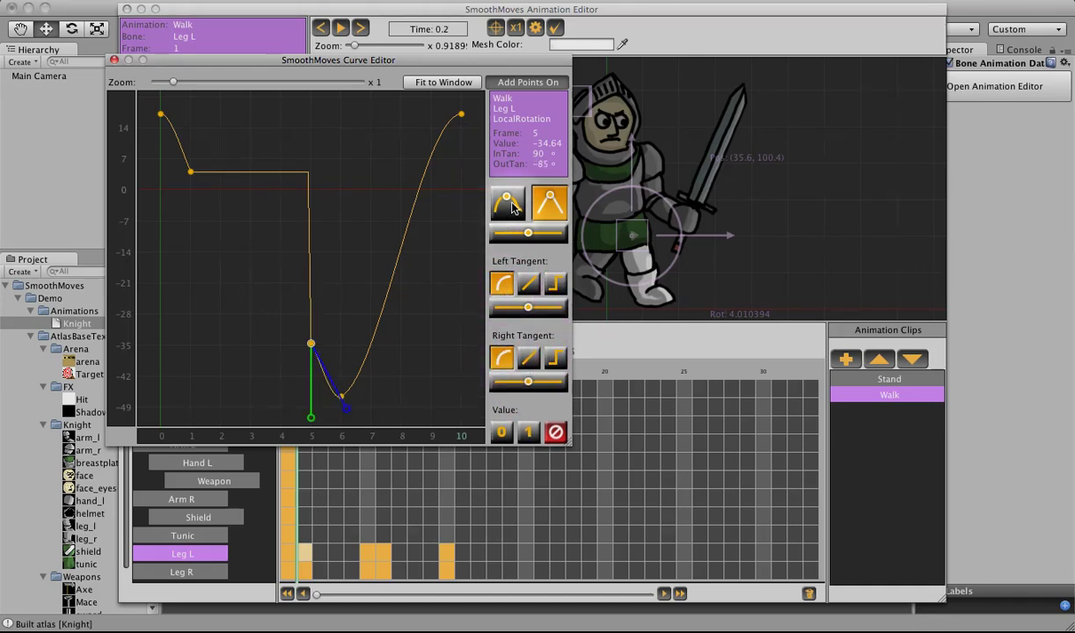
Lower Leg L's frame-5 rotation key to -46.77 with a flattened smooth tangent, then add a frame-2 key
click(508, 204)
drag(314, 346, 311, 400)
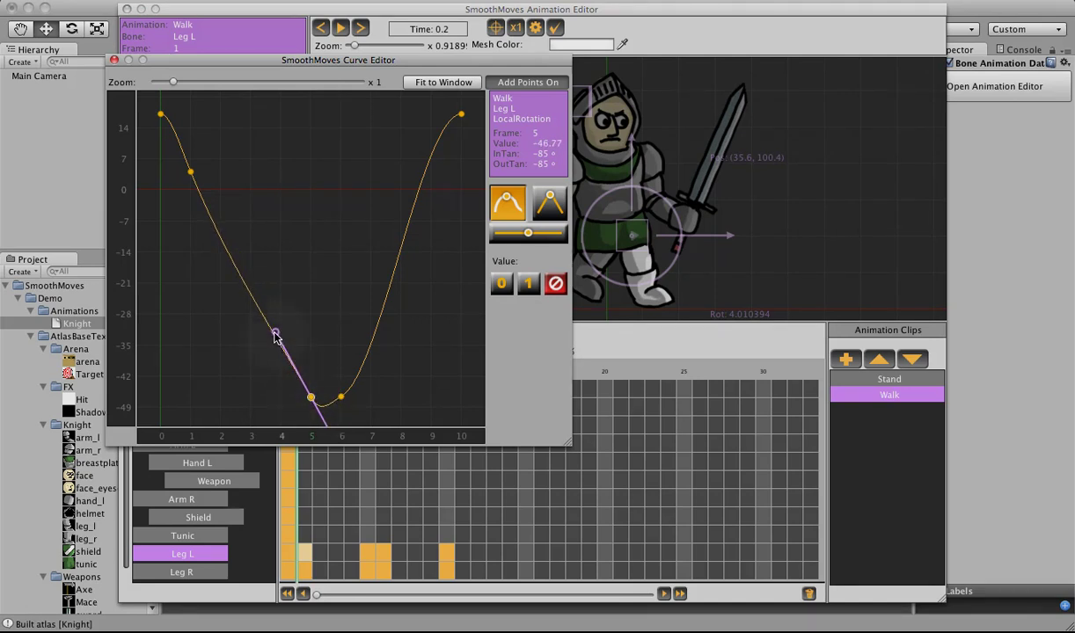
drag(274, 335, 248, 403)
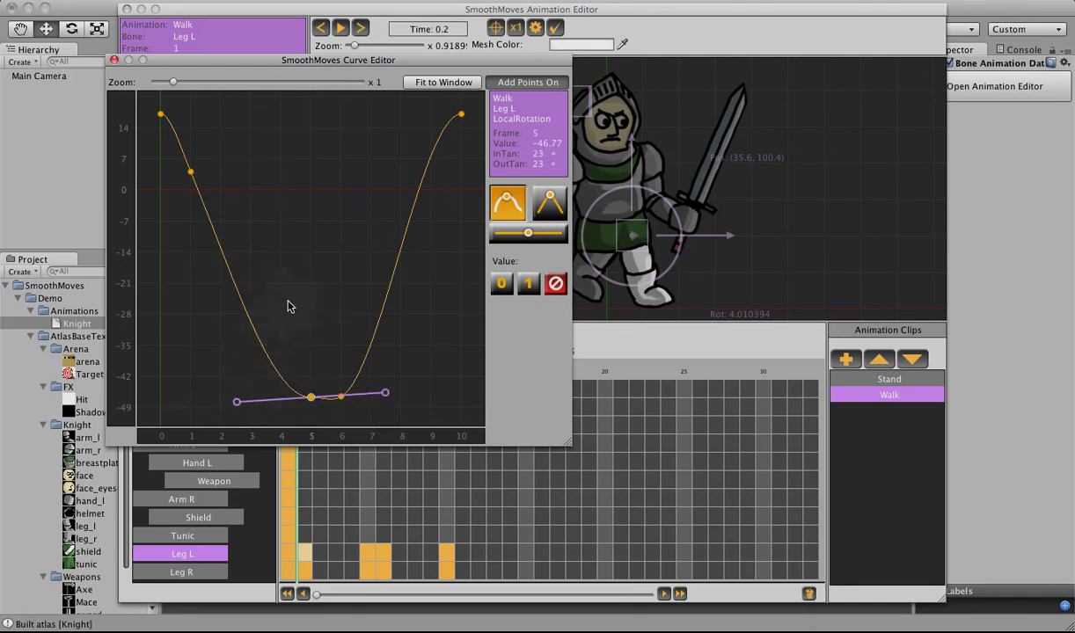
click(521, 82)
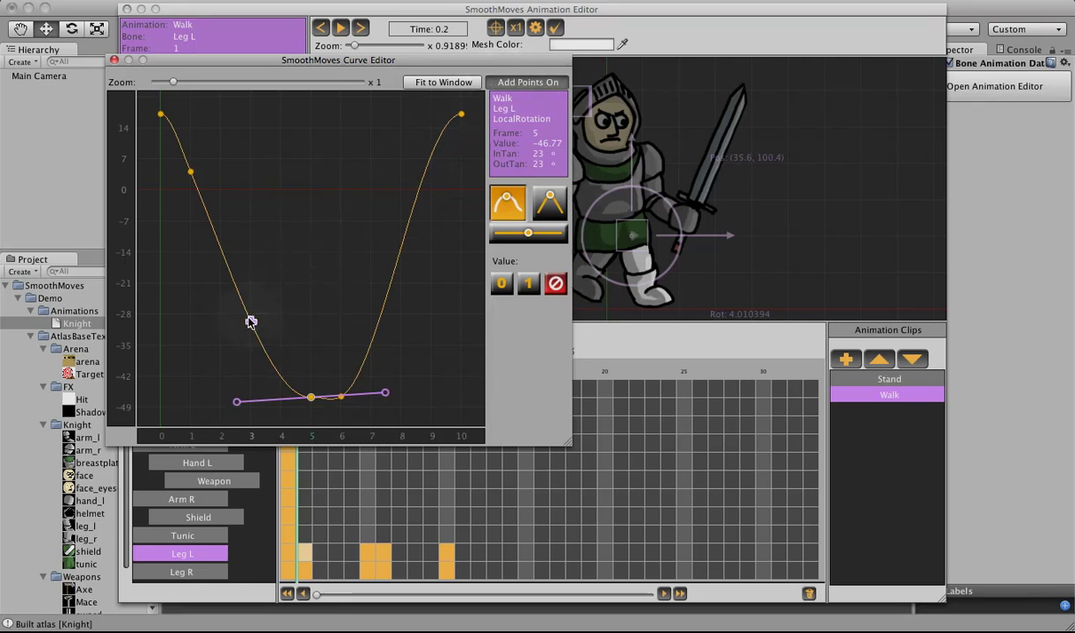
click(221, 250)
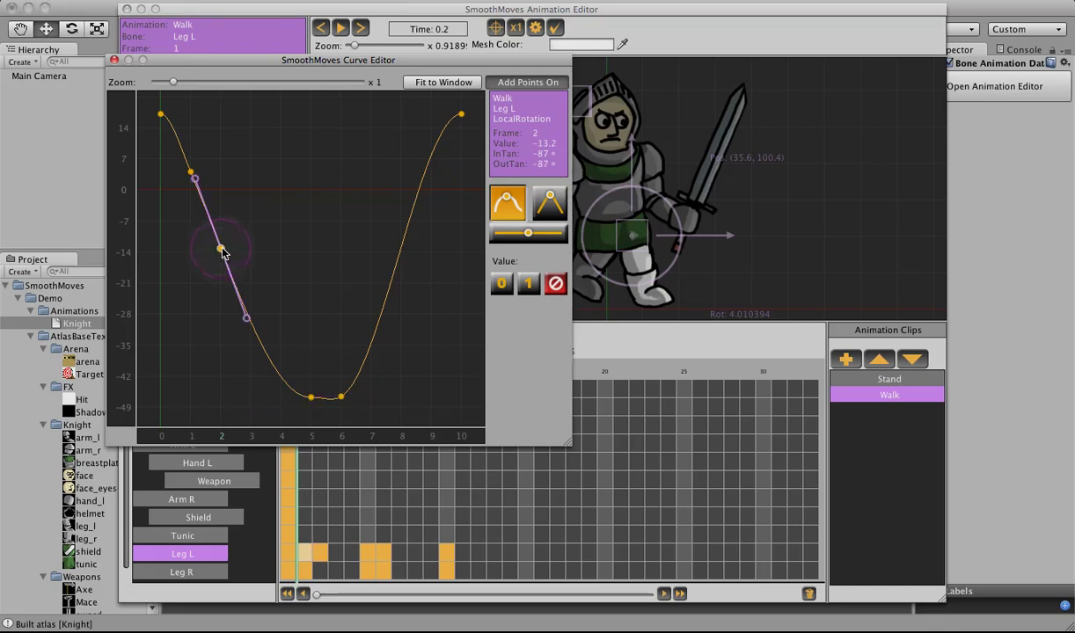
Delete the frame-2 key from Leg L's rotation curve and confirm the deletion
click(558, 287)
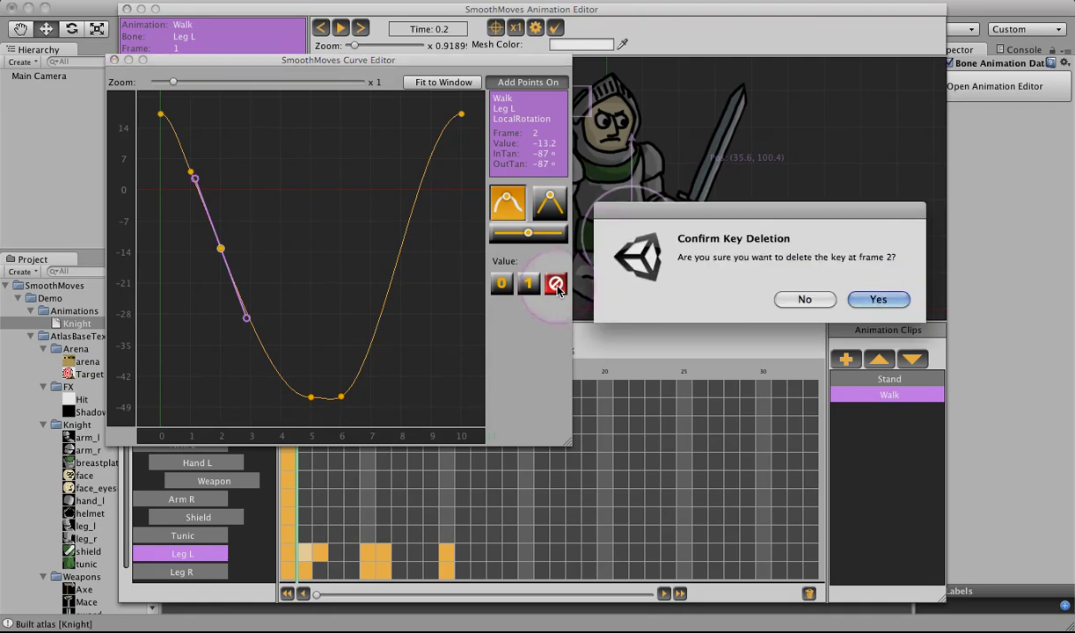
click(866, 301)
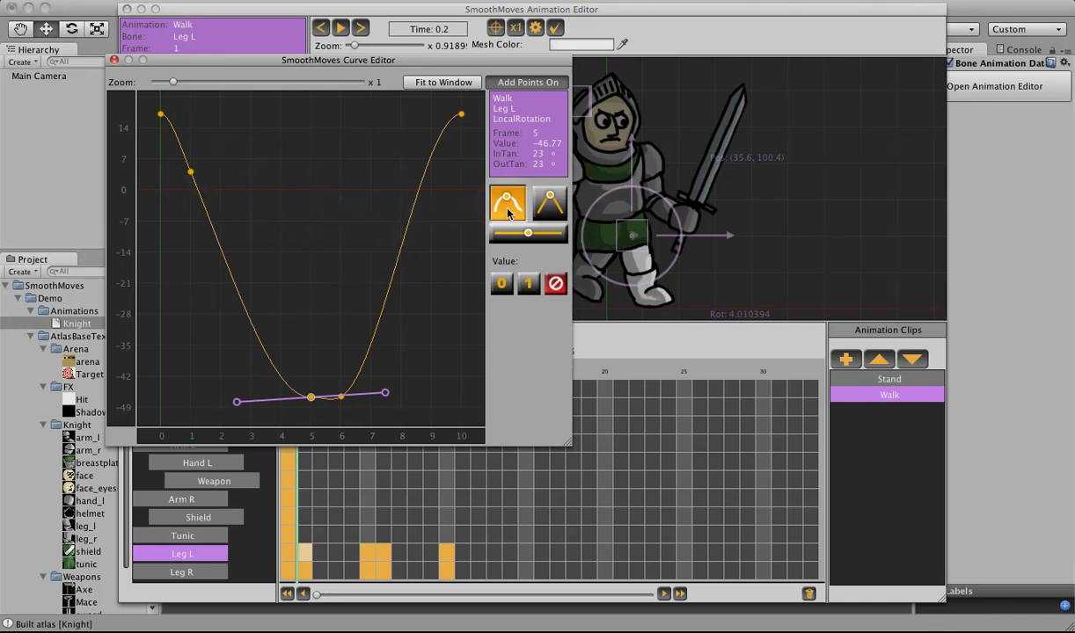
Fit Leg L's curve to the view, nudge the frame-5 key near -46.65, and turn Add Points off
drag(360, 221, 220, 314)
scroll(350, 234, down, 5)
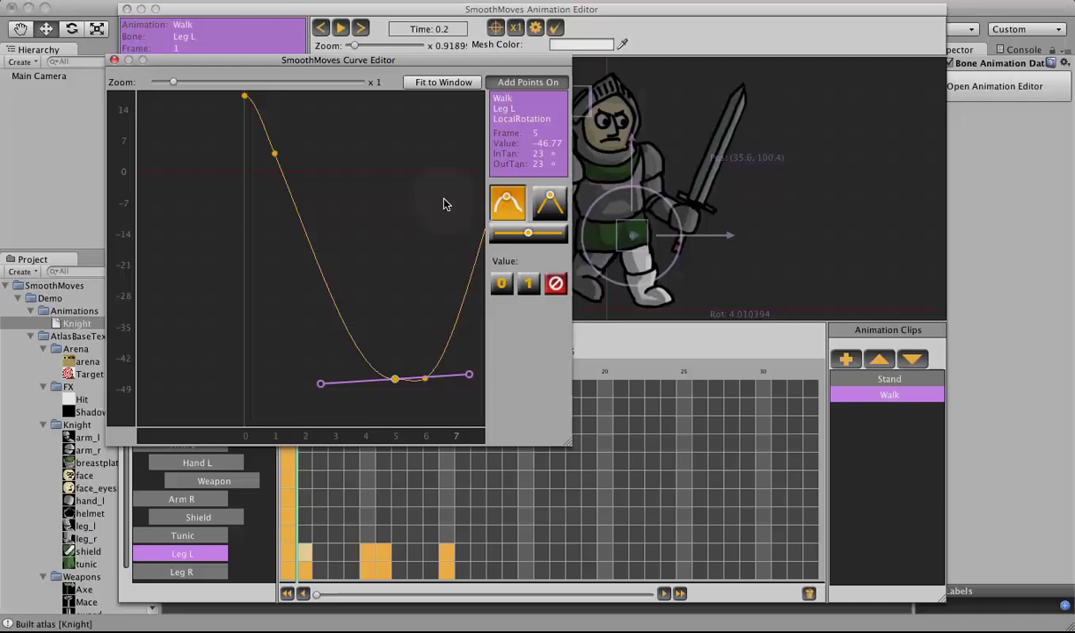
scroll(350, 235, up, 6)
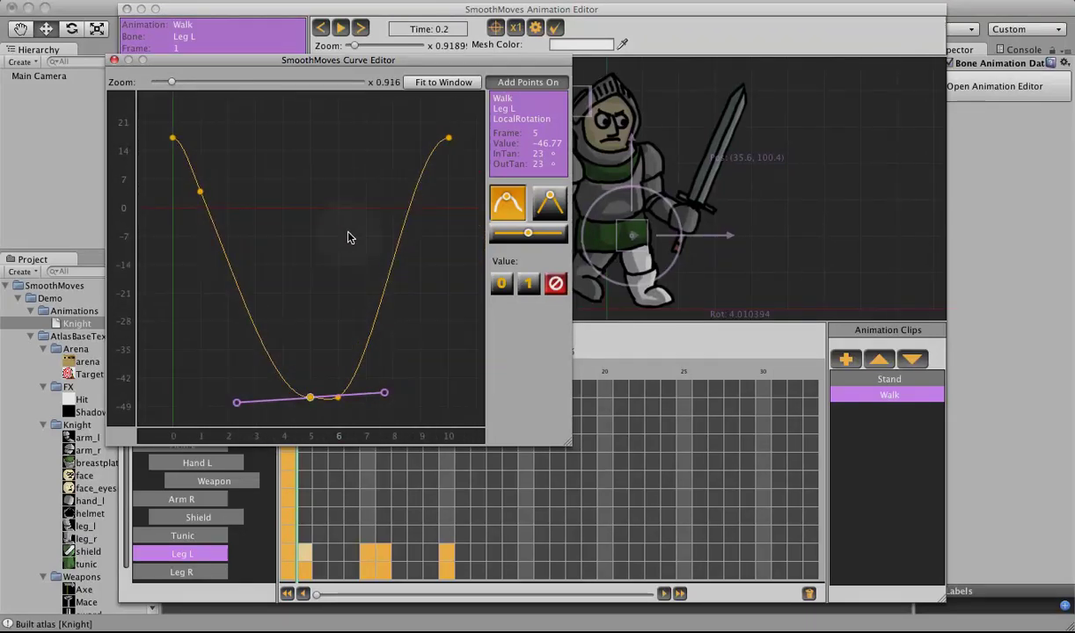
click(441, 85)
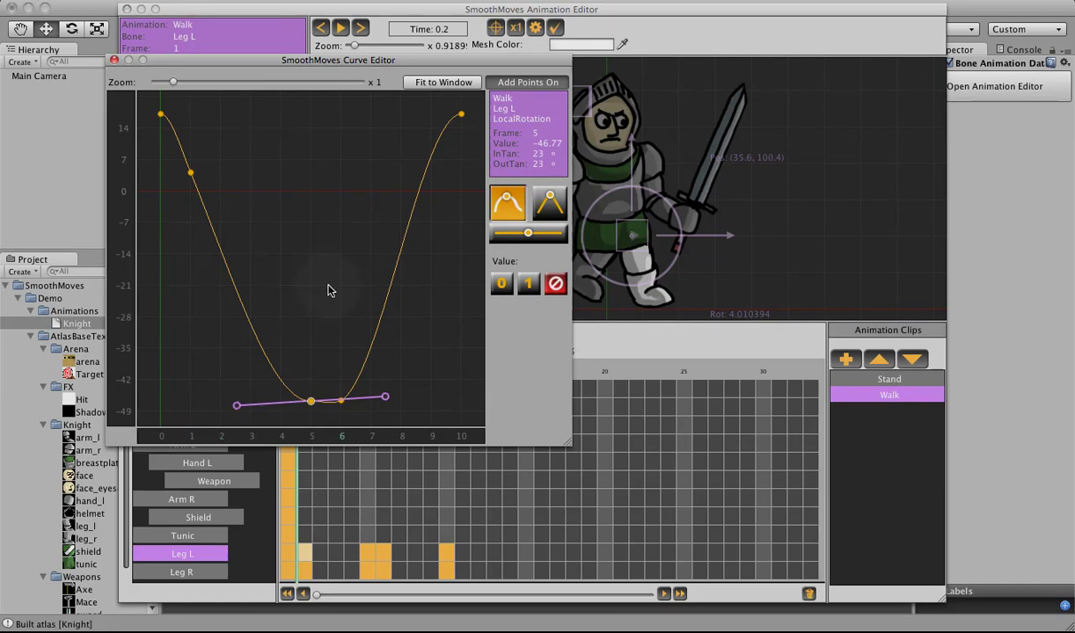
mouse_move(314, 404)
mouse_down()
mouse_move(308, 390)
mouse_move(223, 352)
mouse_move(284, 367)
mouse_move(312, 385)
mouse_move(309, 401)
mouse_up()
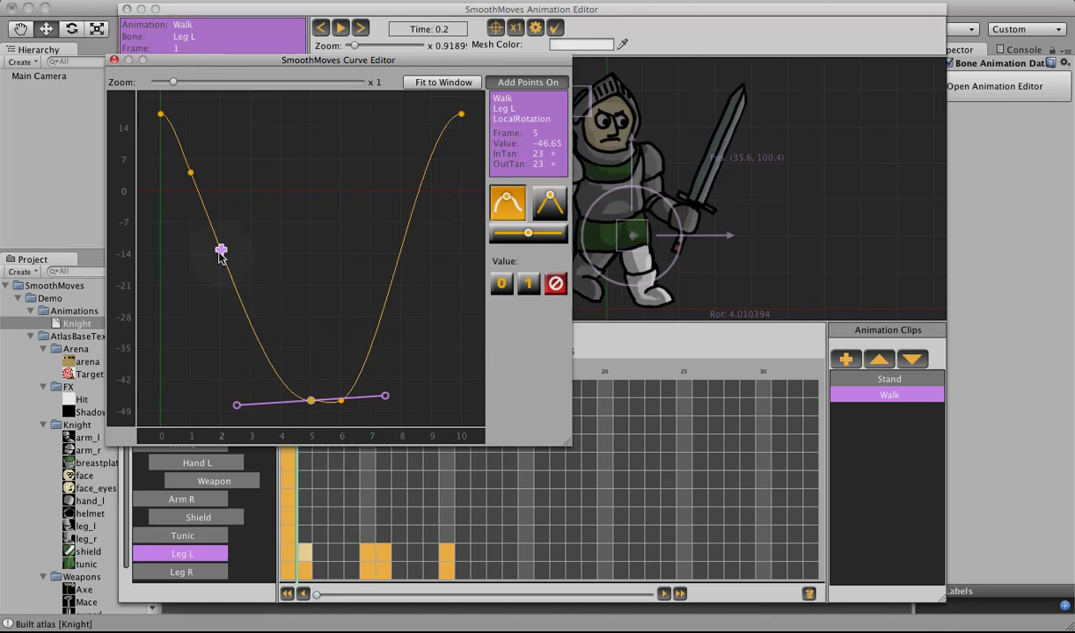
click(495, 81)
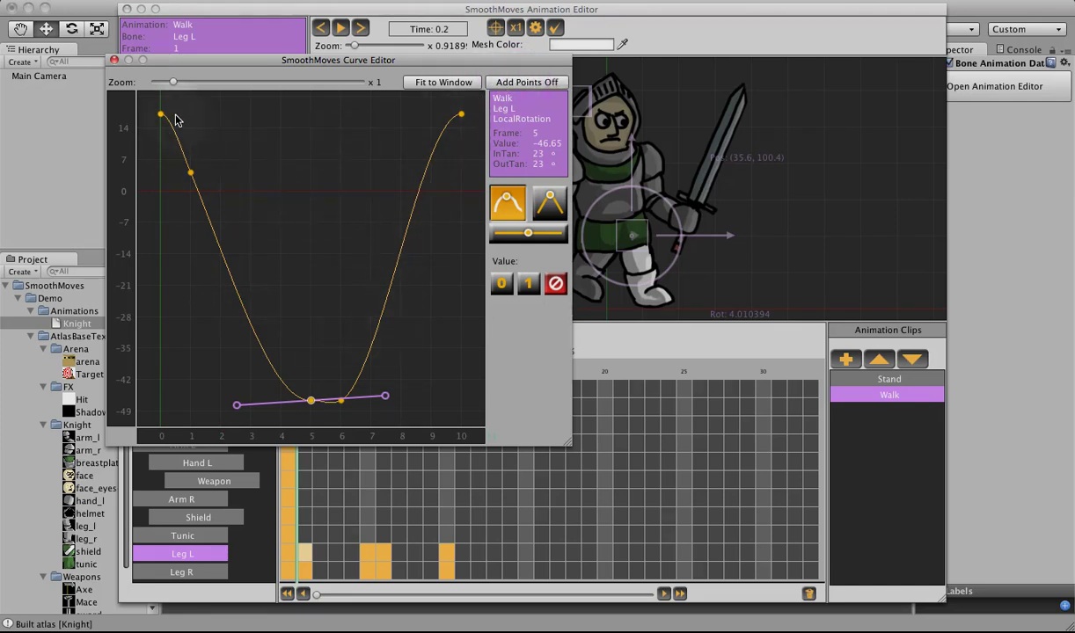
Raise Leg L's frame-5 vertical position key to about 109.95 with a steeper slope
click(115, 60)
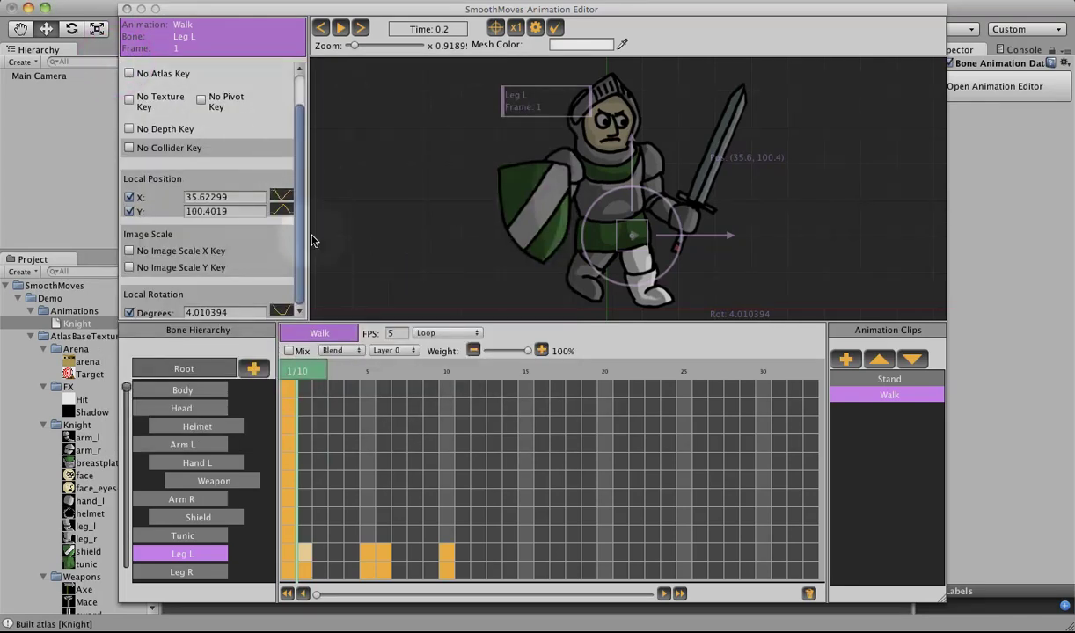
click(280, 209)
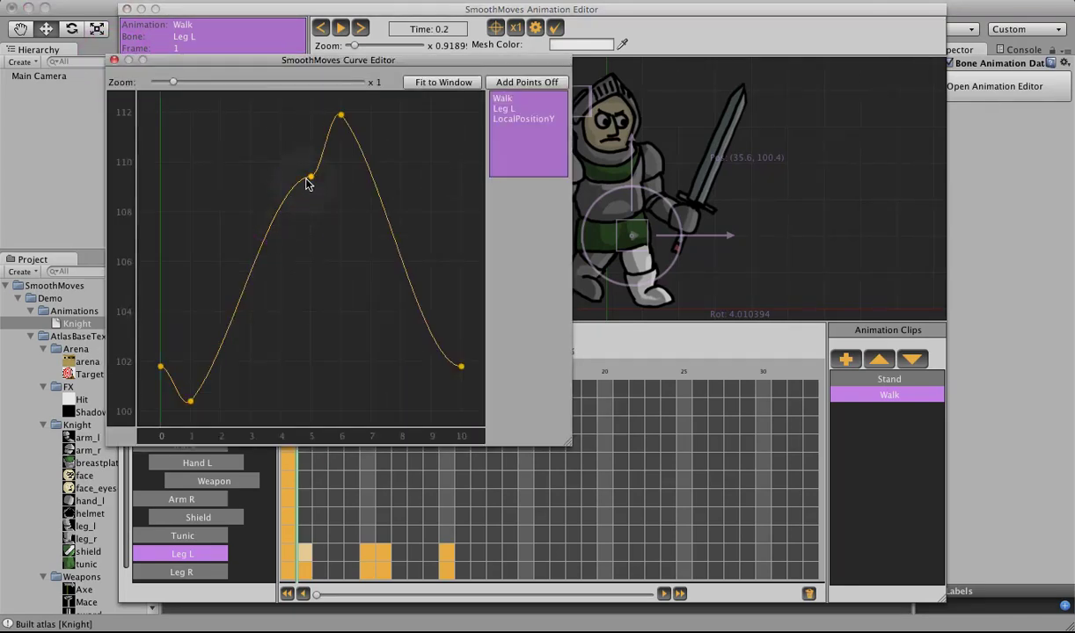
click(308, 179)
drag(236, 180, 282, 243)
drag(309, 180, 310, 162)
Rearrange the curve editor and animation editor windows, reopening and closing Leg L's position curve
drag(176, 66, 554, 66)
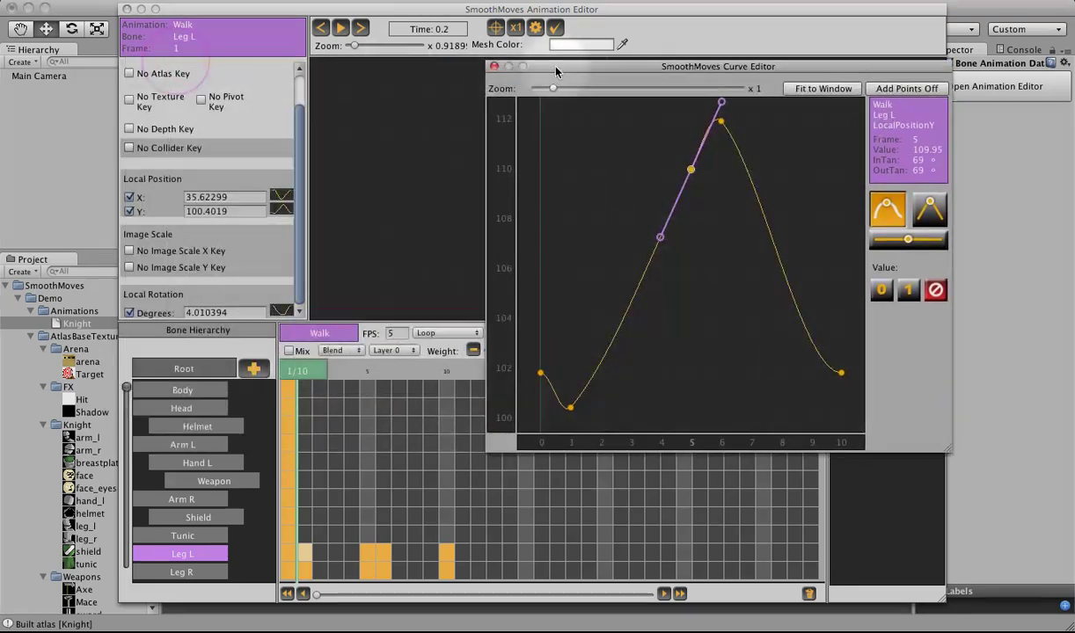
click(280, 212)
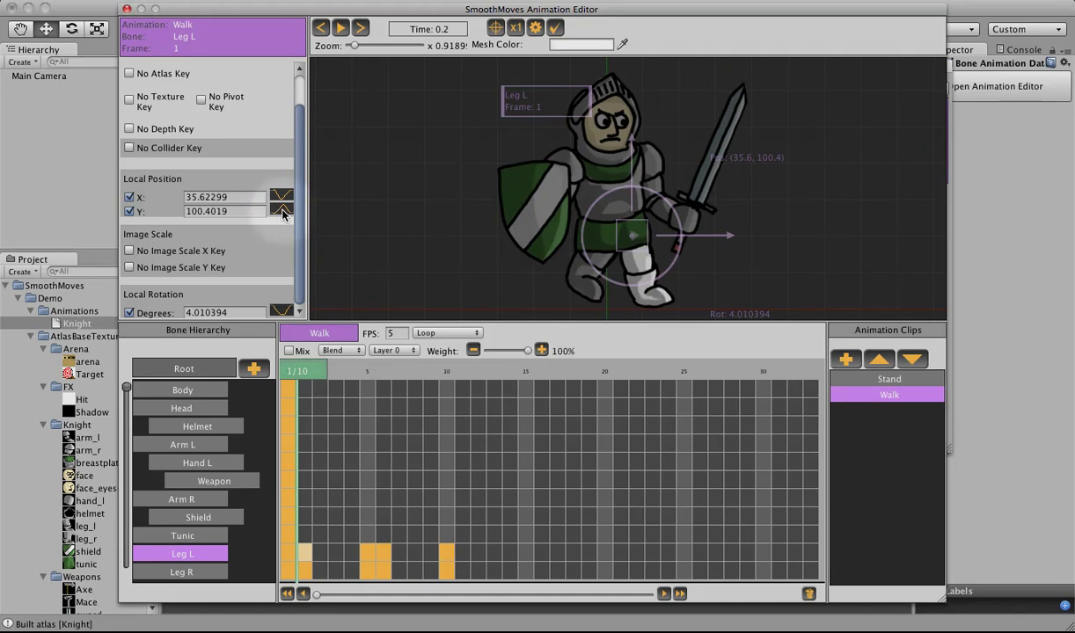
drag(246, 15, 199, 16)
click(882, 273)
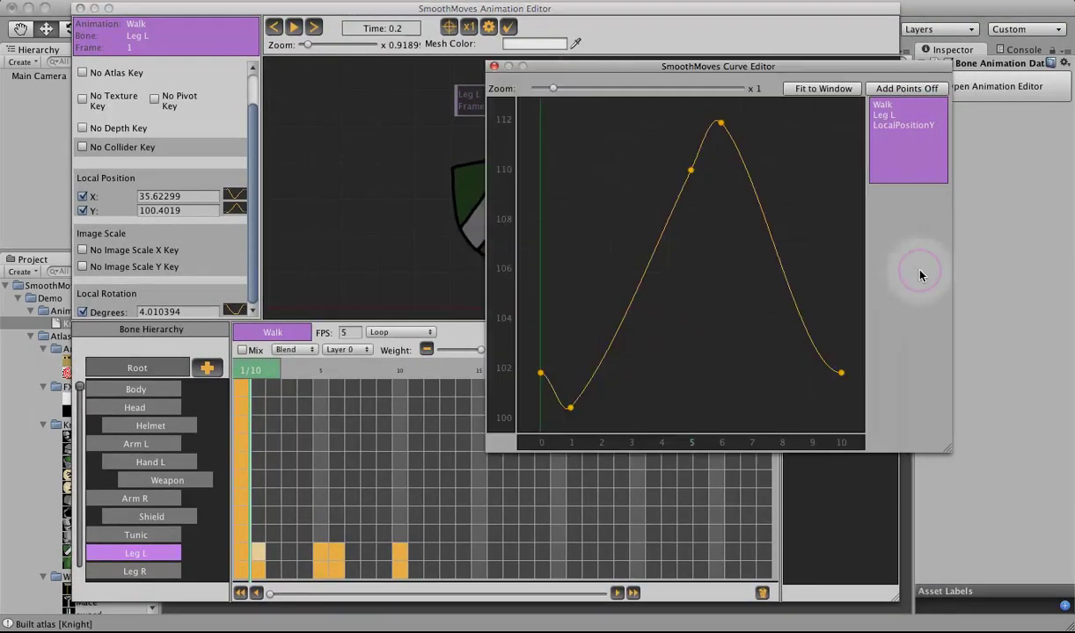
click(475, 88)
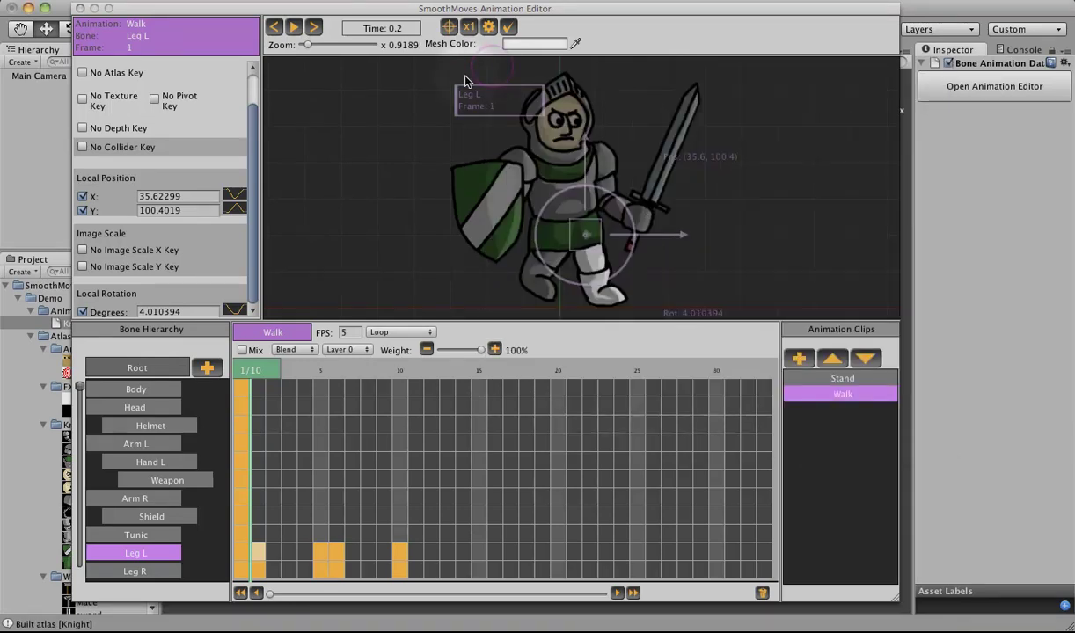
click(234, 208)
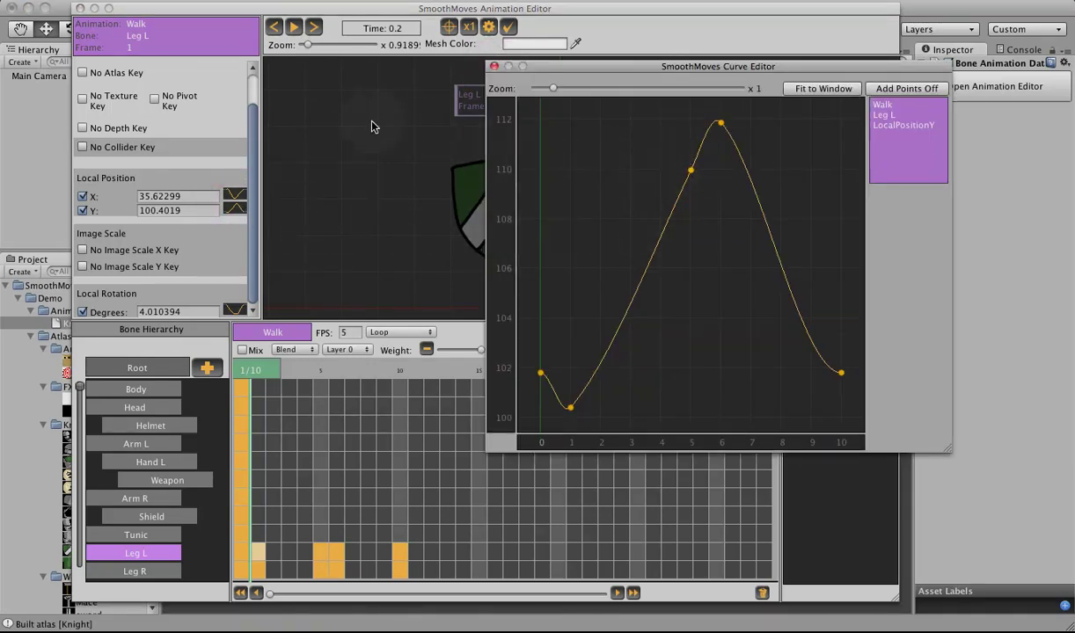
click(495, 67)
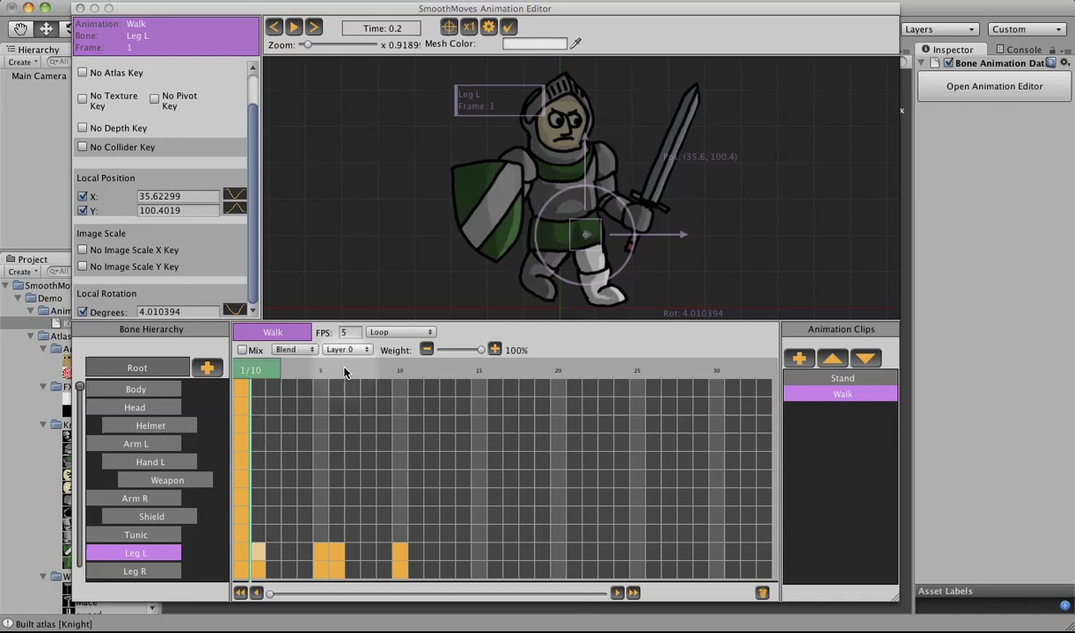
Tilt the tangents of Leg R's frame-5 vertical position key to -67°
click(256, 567)
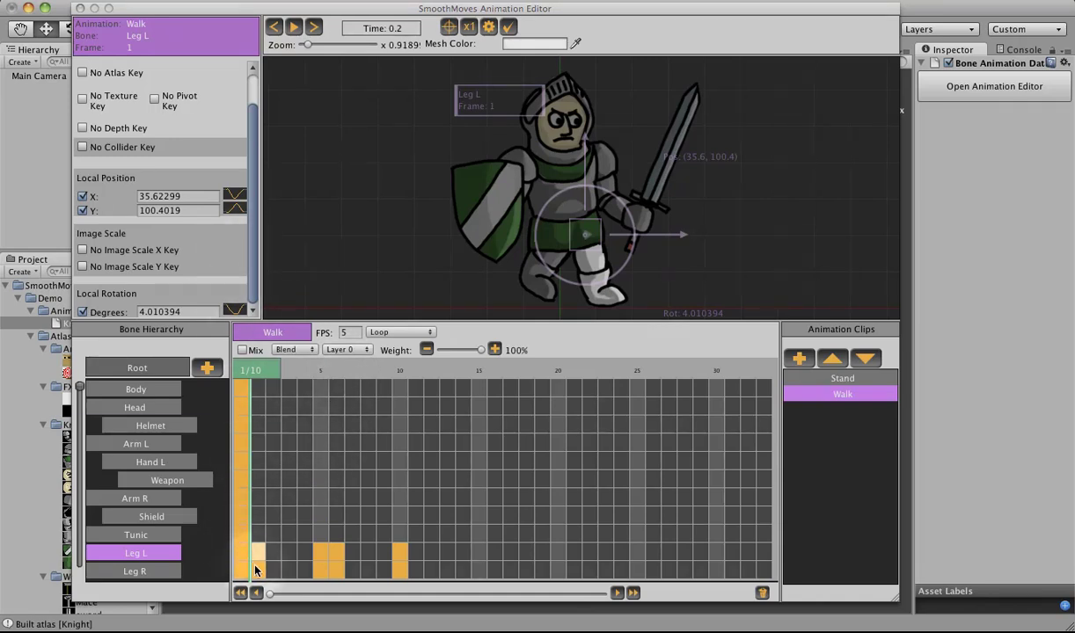
click(234, 209)
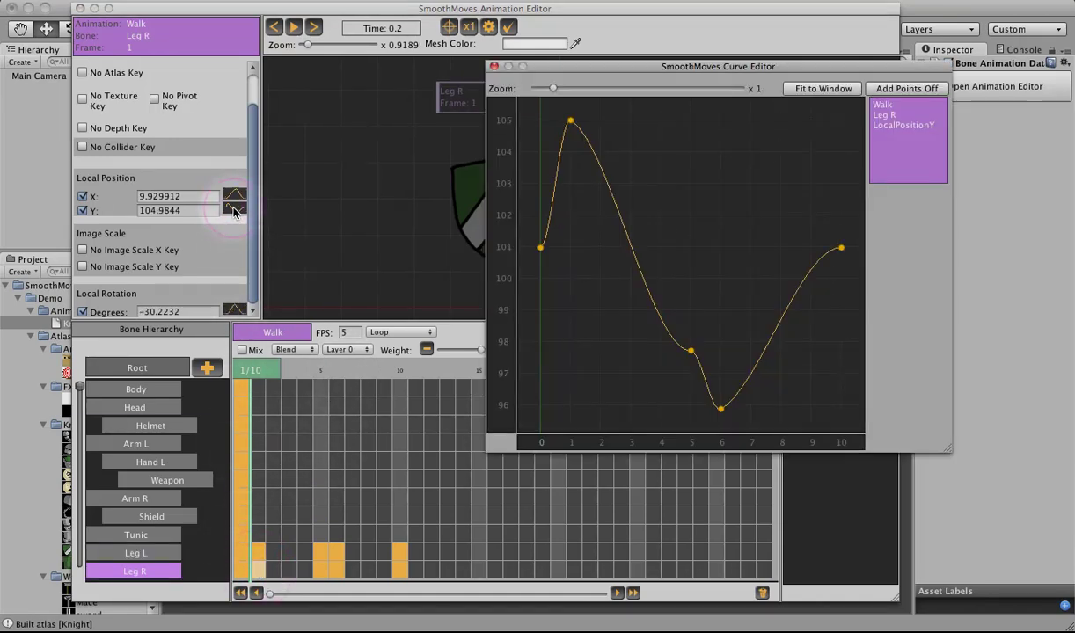
click(693, 352)
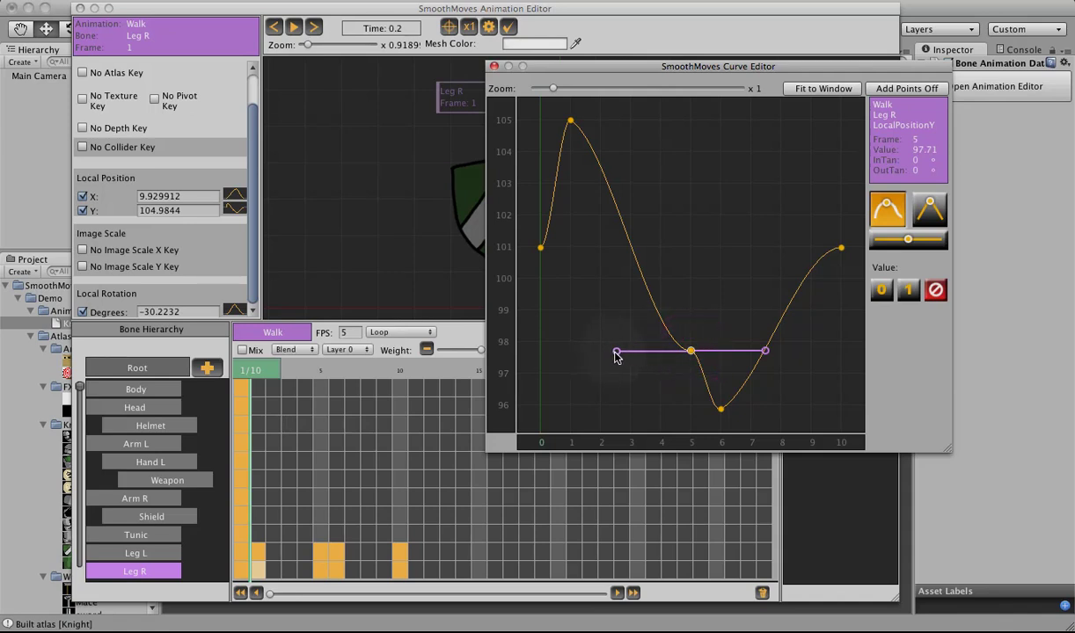
drag(616, 350, 669, 299)
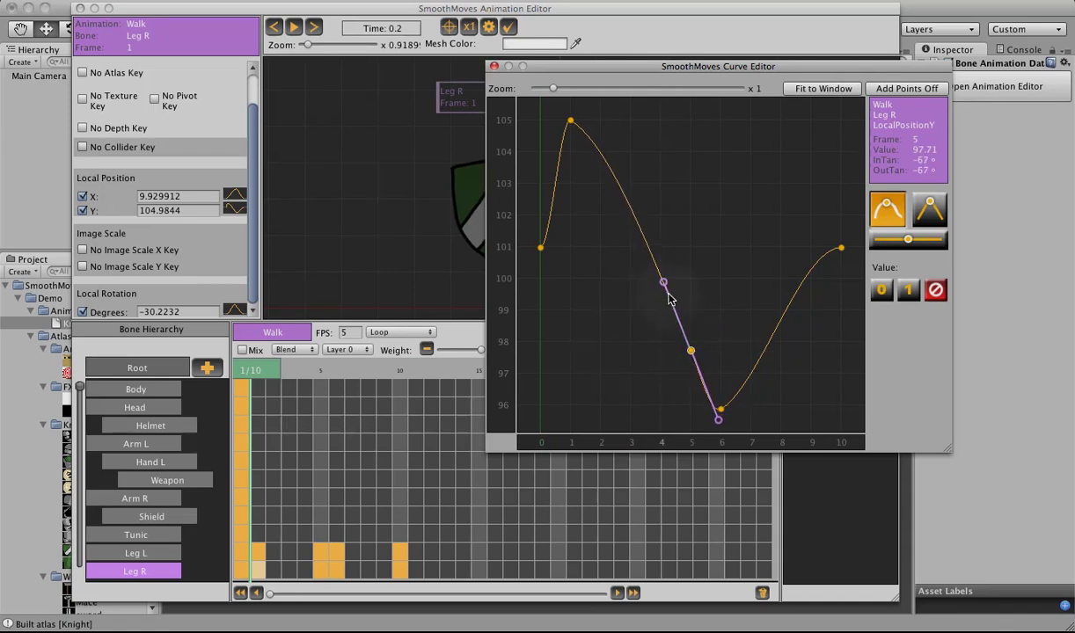
click(475, 66)
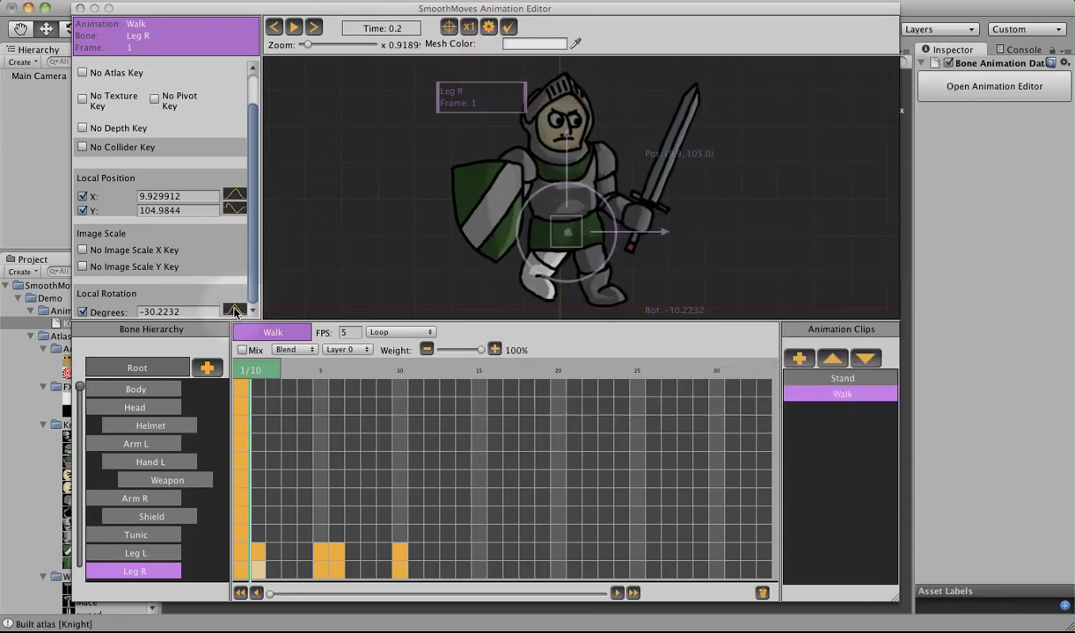
Steepen Leg R's frame-6 rotation key tangents to -88° and close the curve editor
click(234, 309)
click(720, 196)
mouse_move(685, 116)
mouse_down()
mouse_move(692, 139)
mouse_move(701, 132)
mouse_up()
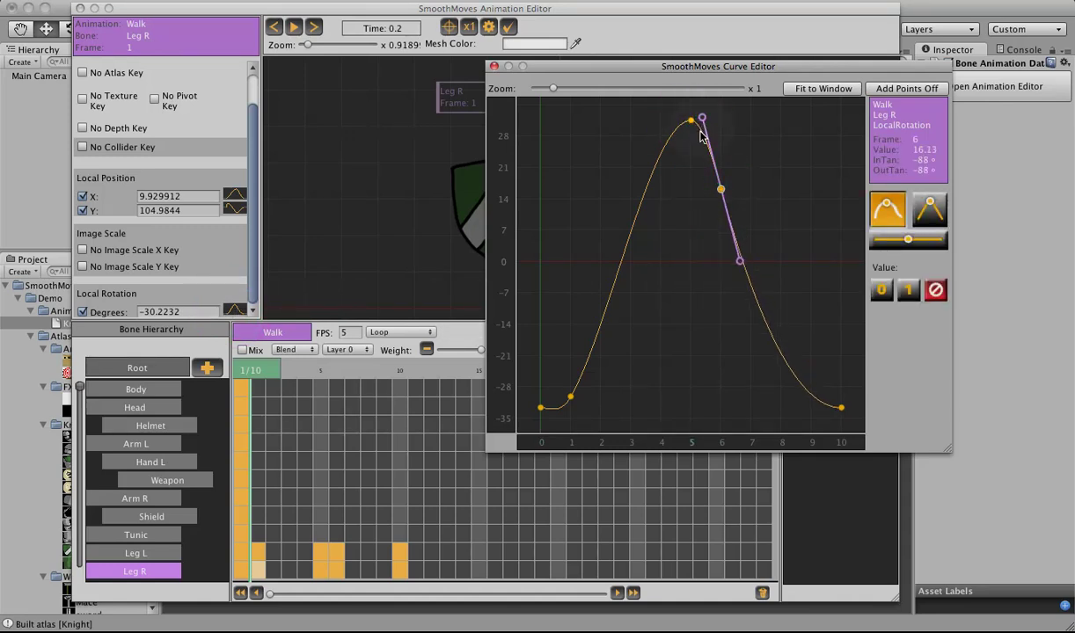
click(494, 66)
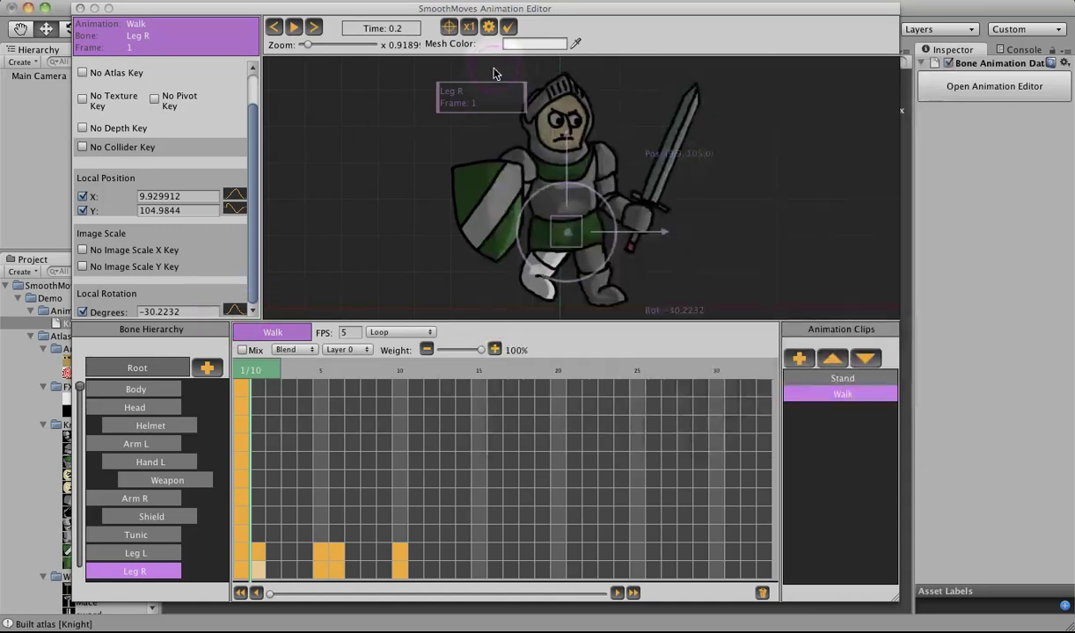
click(293, 27)
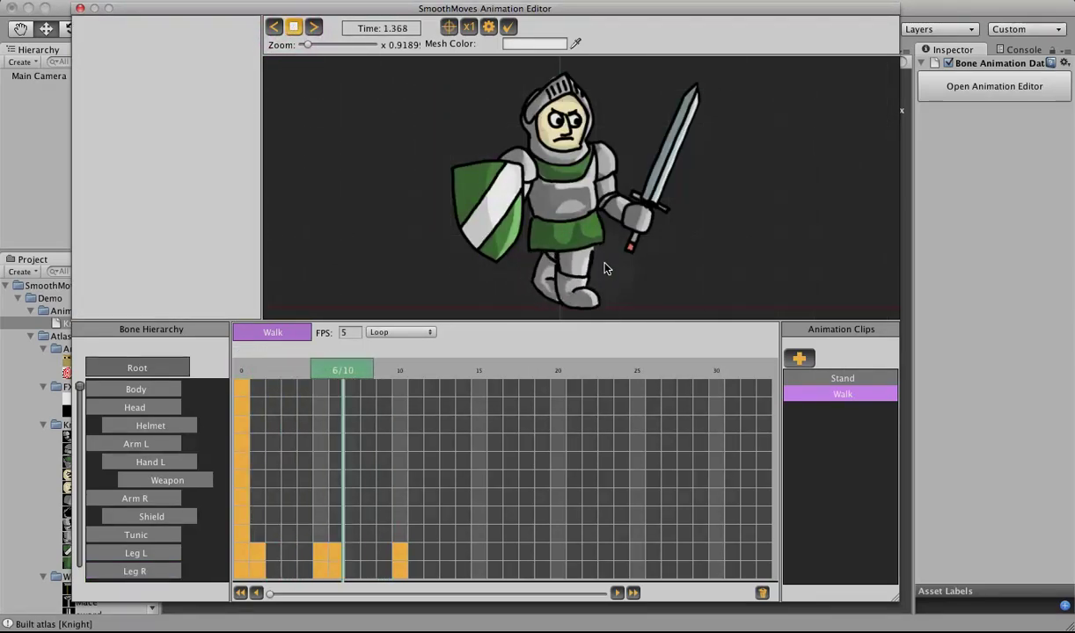
click(296, 29)
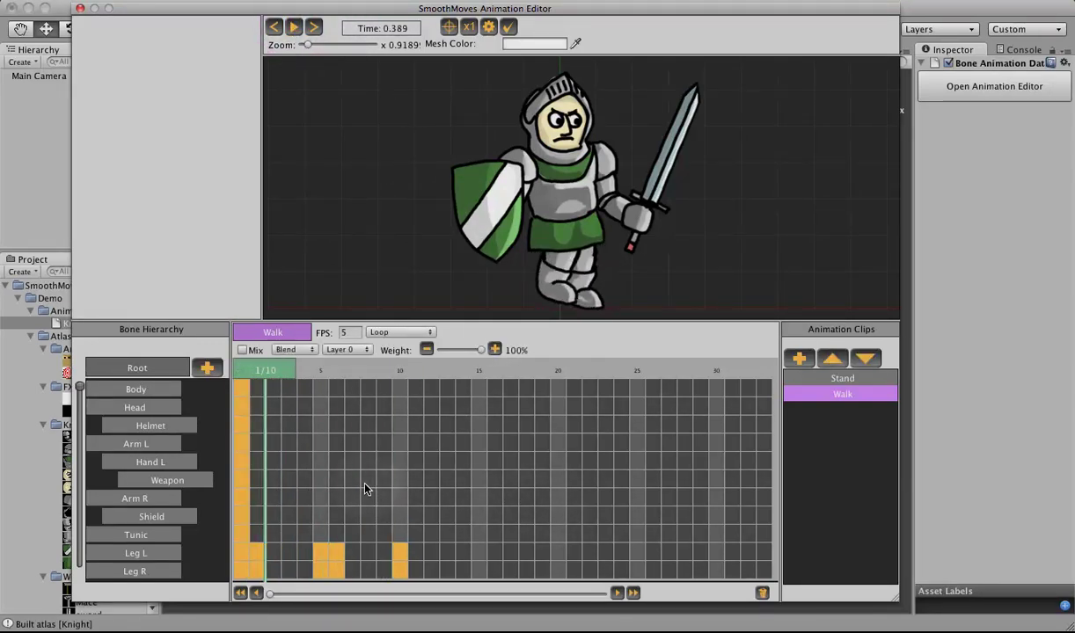
Rotate Arm L and Arm R into their starting swing poses at frame 0
click(244, 445)
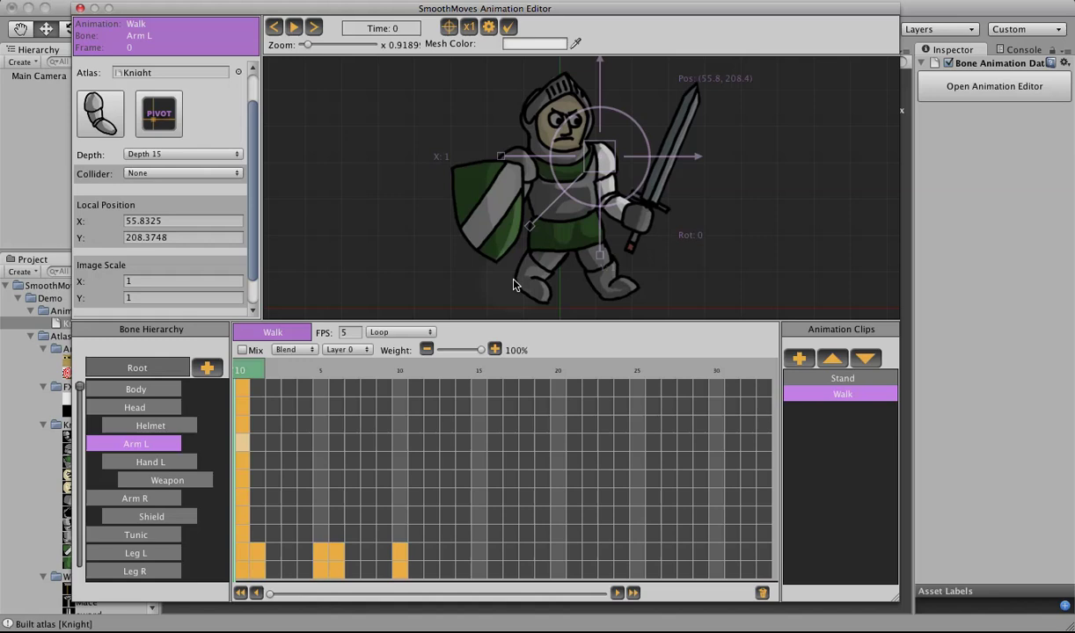
drag(645, 184, 634, 198)
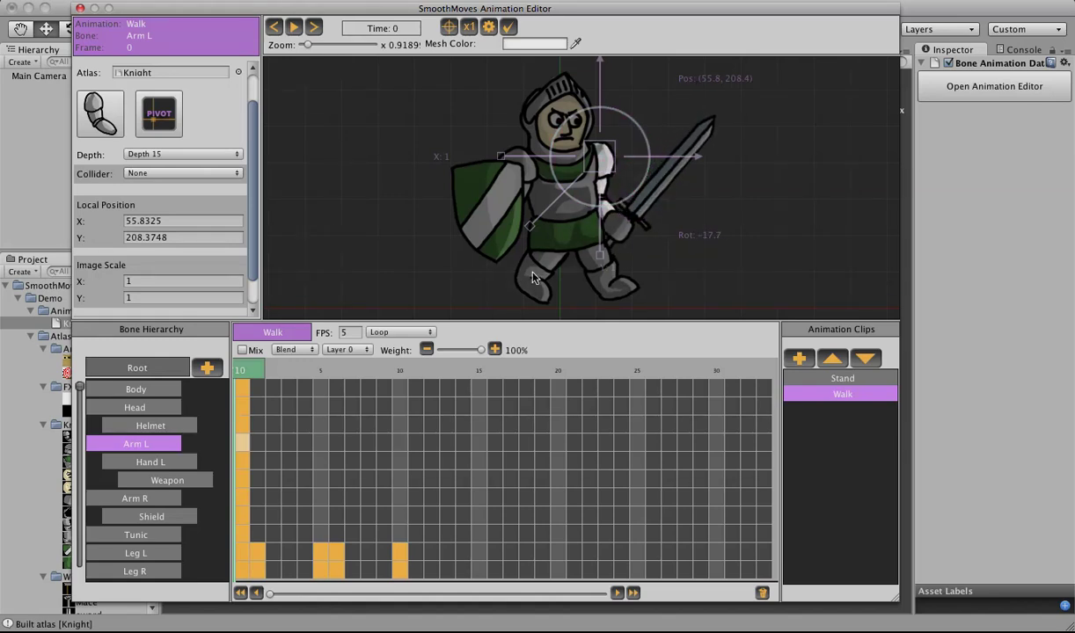
click(244, 498)
drag(549, 205, 547, 230)
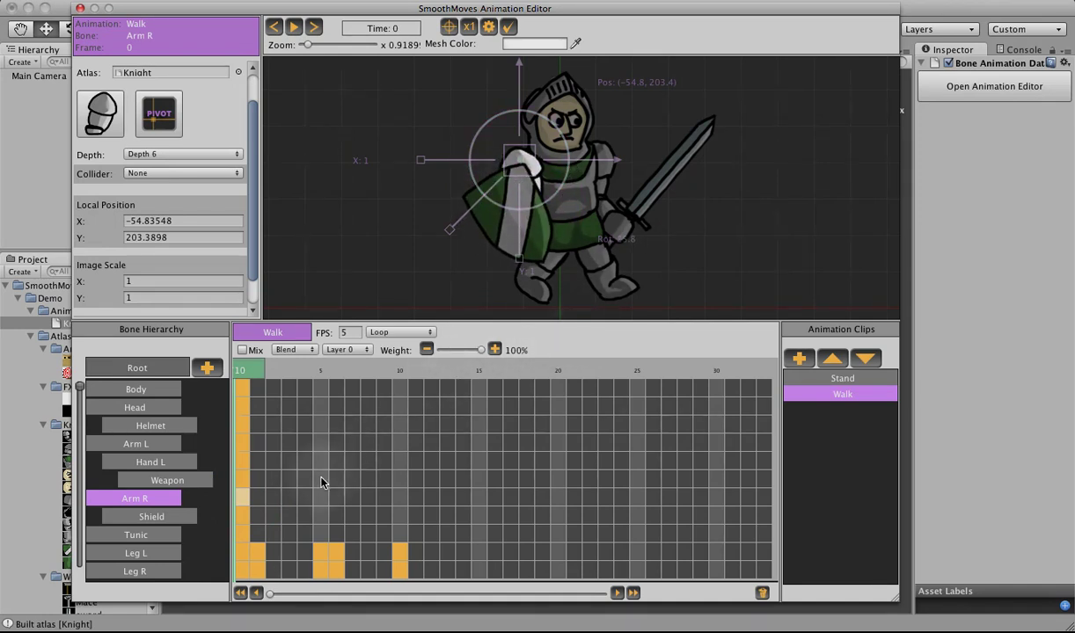
Insert frame-5 Pos-Rot keys rotating Arm L to 9° and Arm R to about -3.6°
click(318, 443)
right_click(318, 443)
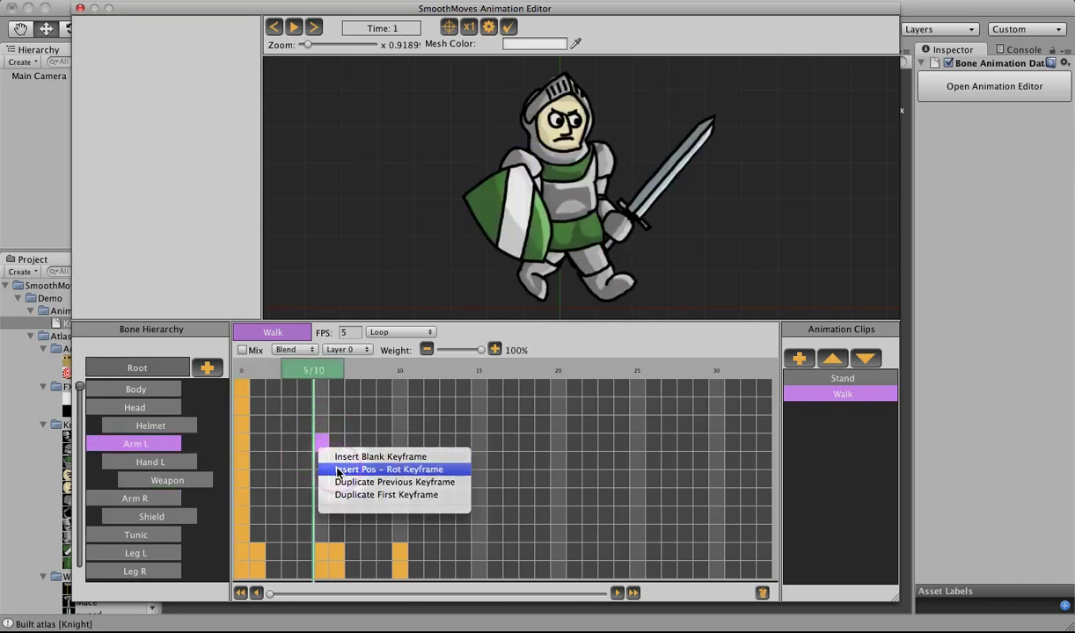
click(336, 471)
mouse_move(639, 194)
mouse_down()
mouse_move(621, 135)
mouse_move(624, 188)
mouse_up()
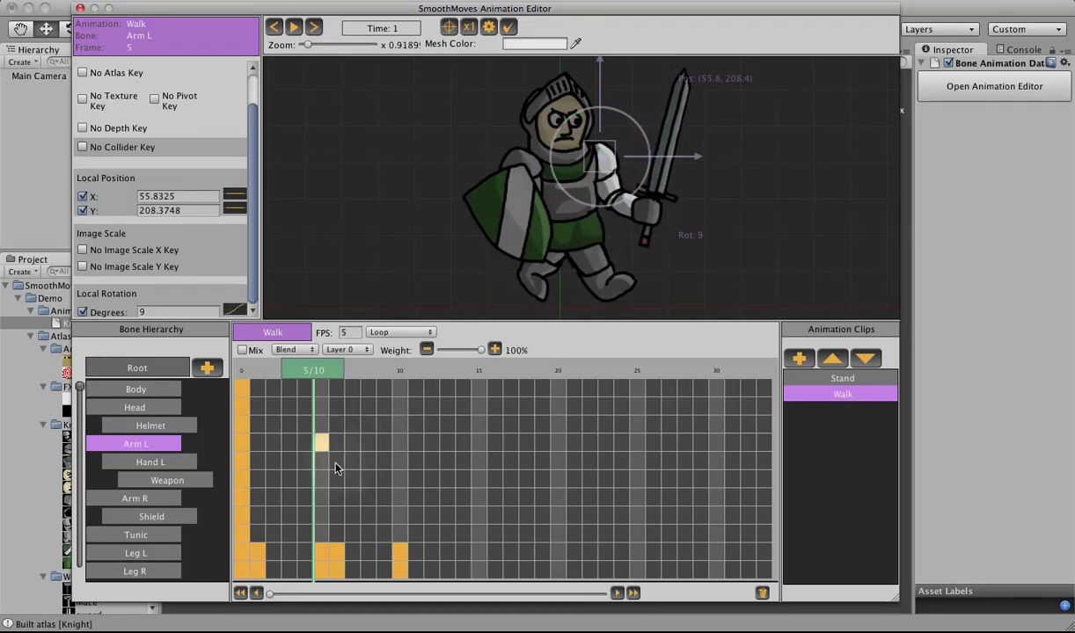
click(320, 497)
right_click(320, 499)
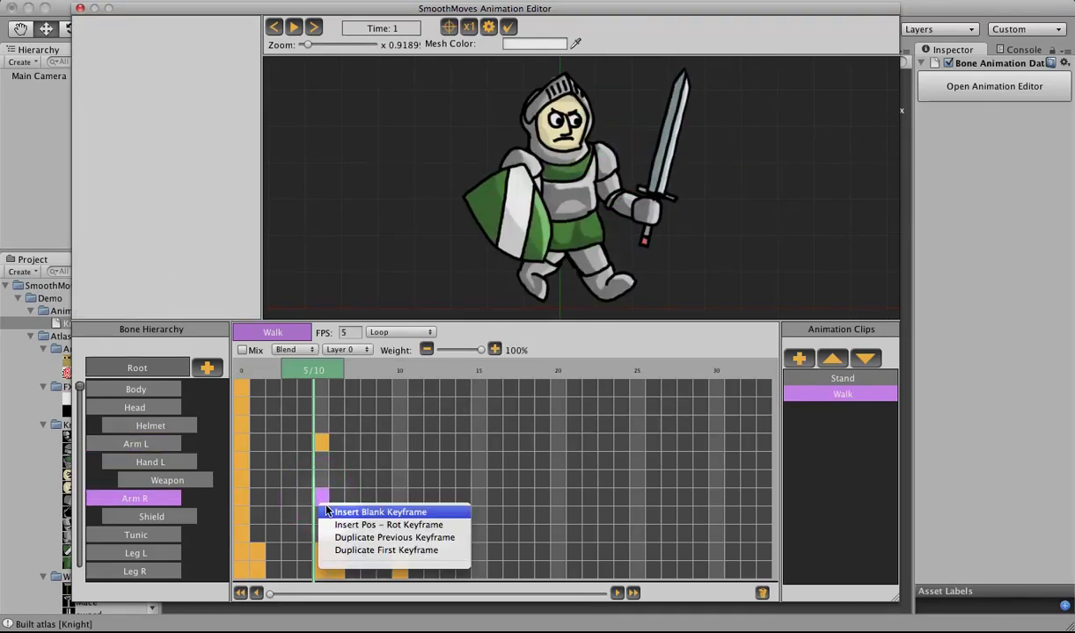
click(335, 529)
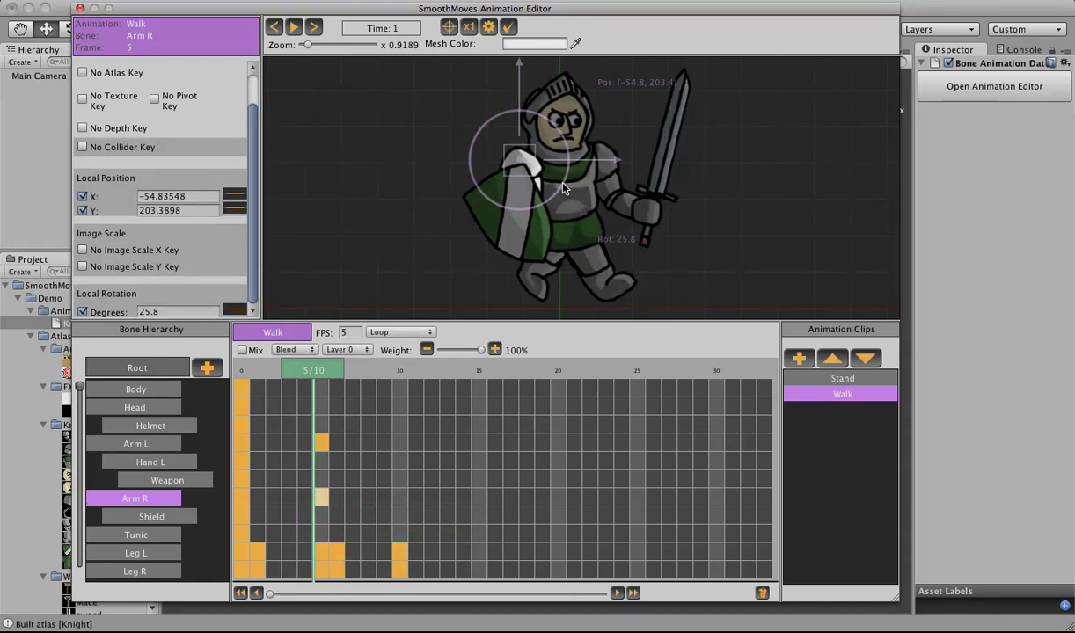
drag(563, 188, 504, 232)
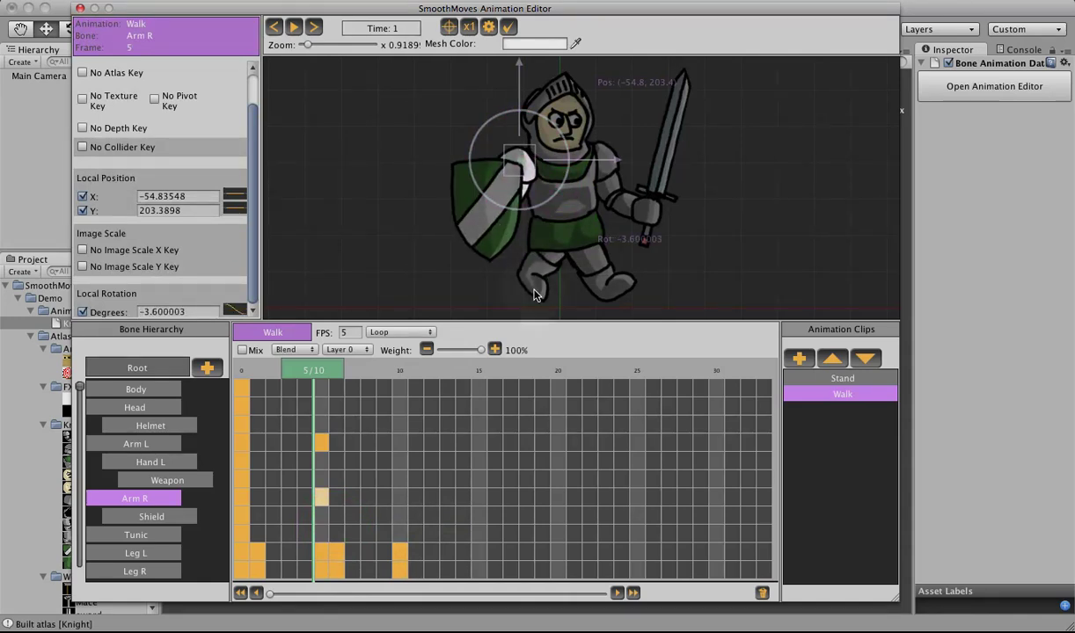
Duplicate both arms' first keyframes to frame 10
click(400, 443)
right_click(400, 443)
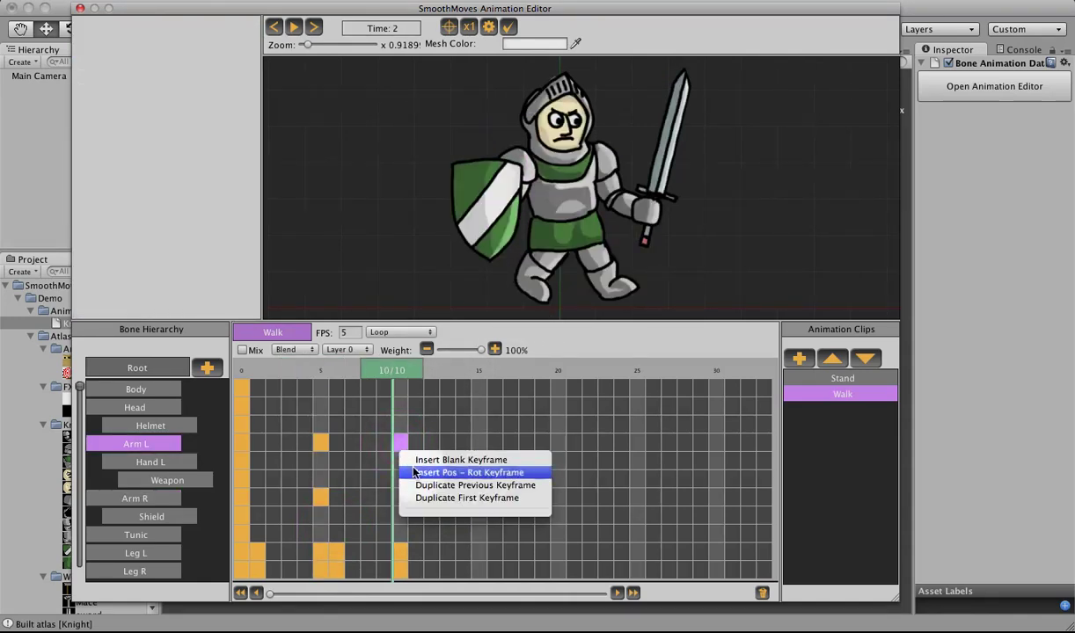
click(423, 498)
click(400, 498)
right_click(400, 498)
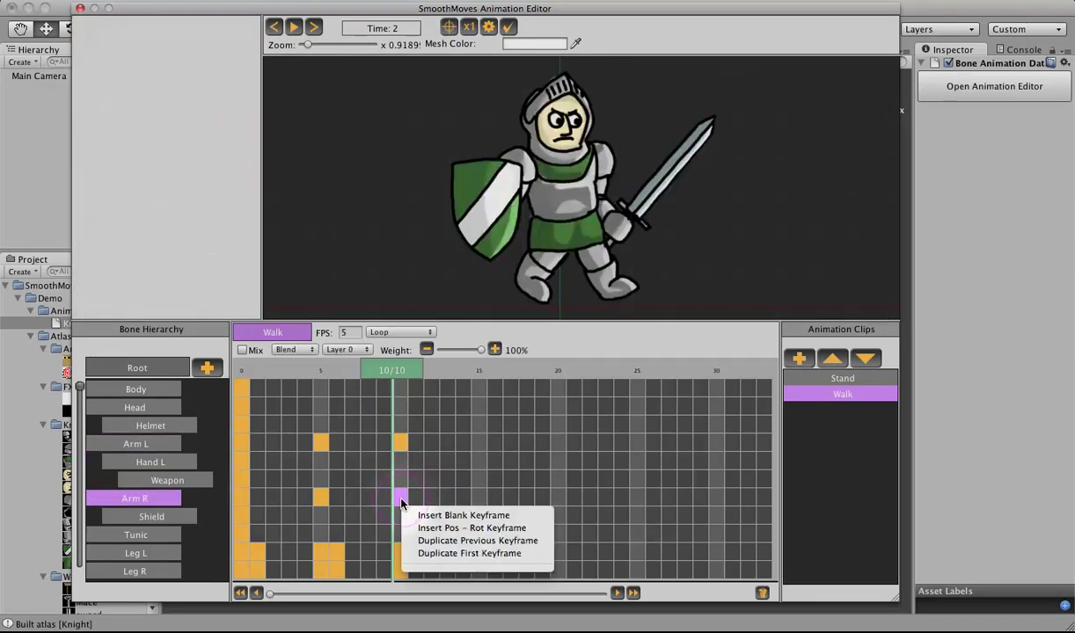
click(428, 552)
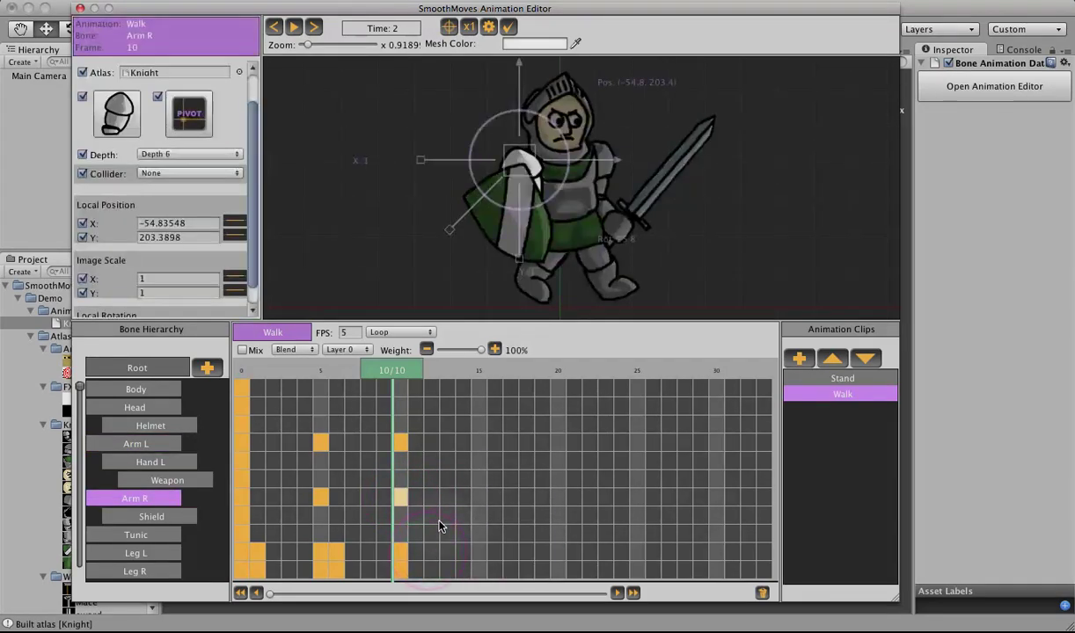
Play and stop the arm-swing preview, then drag the timeline border up to enlarge it
click(293, 29)
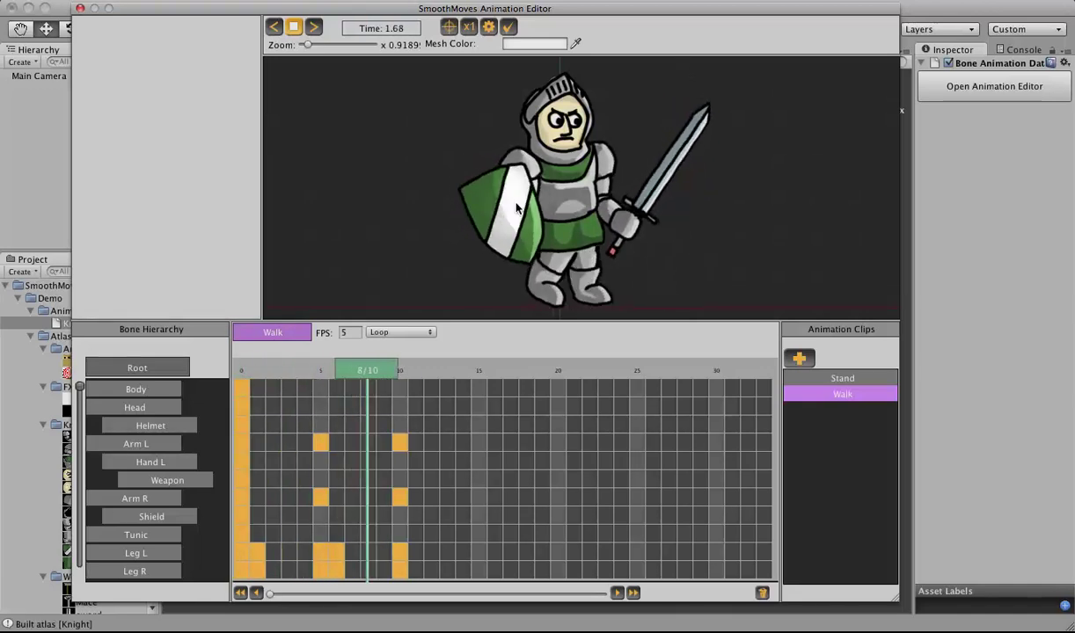
click(293, 27)
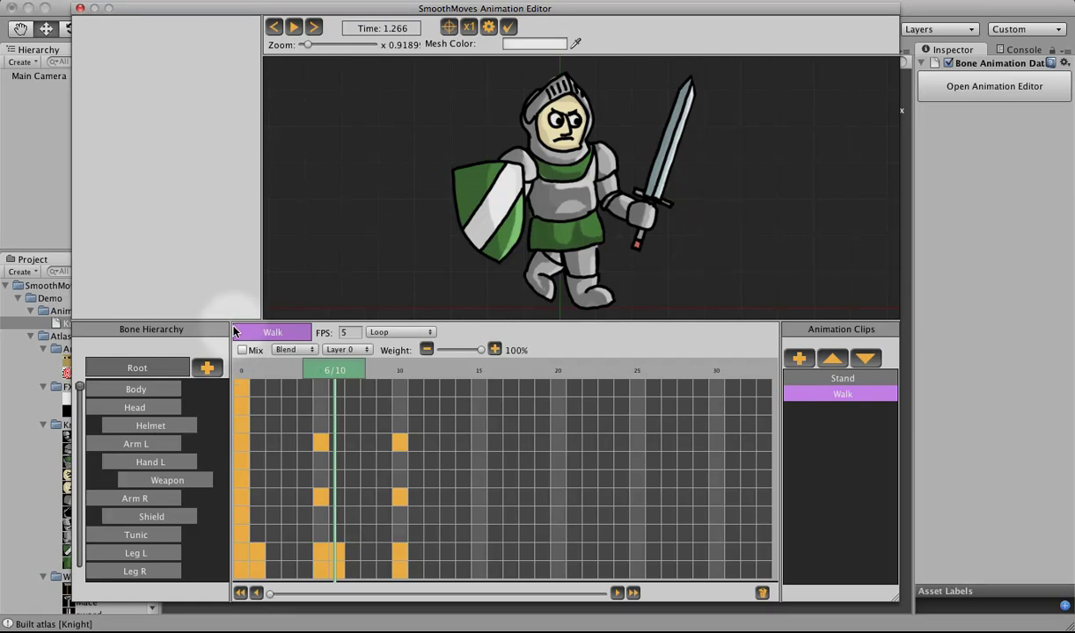
drag(239, 322, 235, 291)
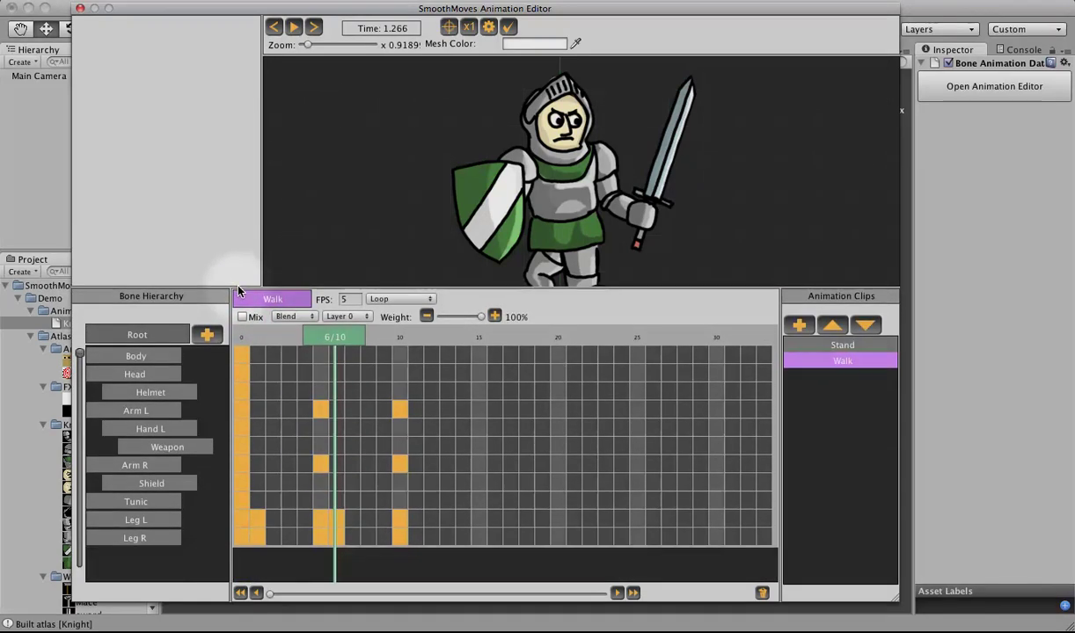
Add a new bone under Root and rename it 'Bounce'
click(209, 335)
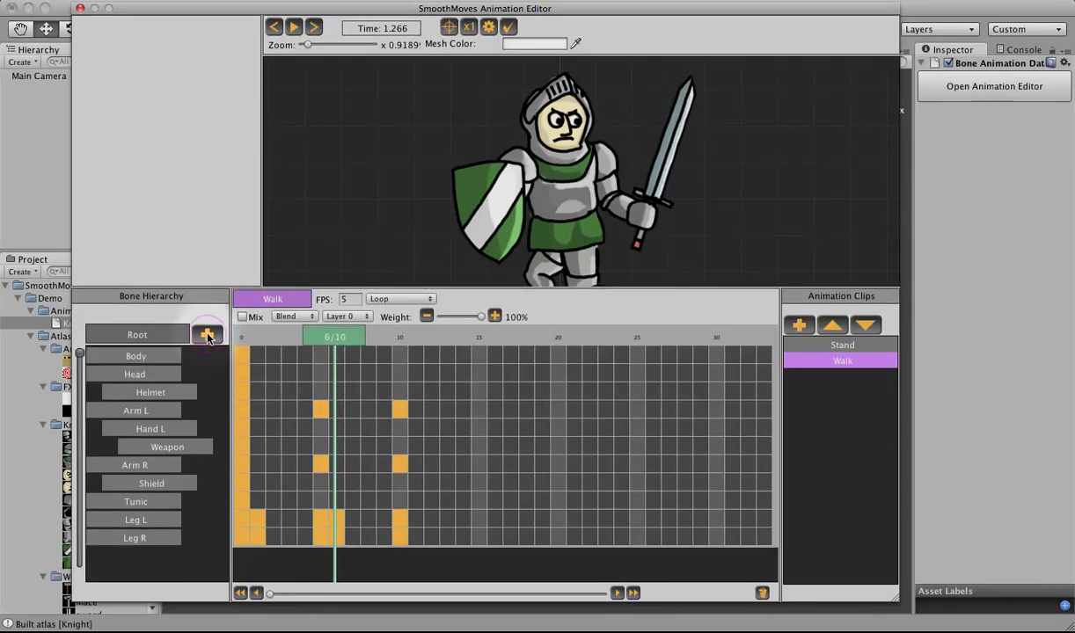
right_click(147, 562)
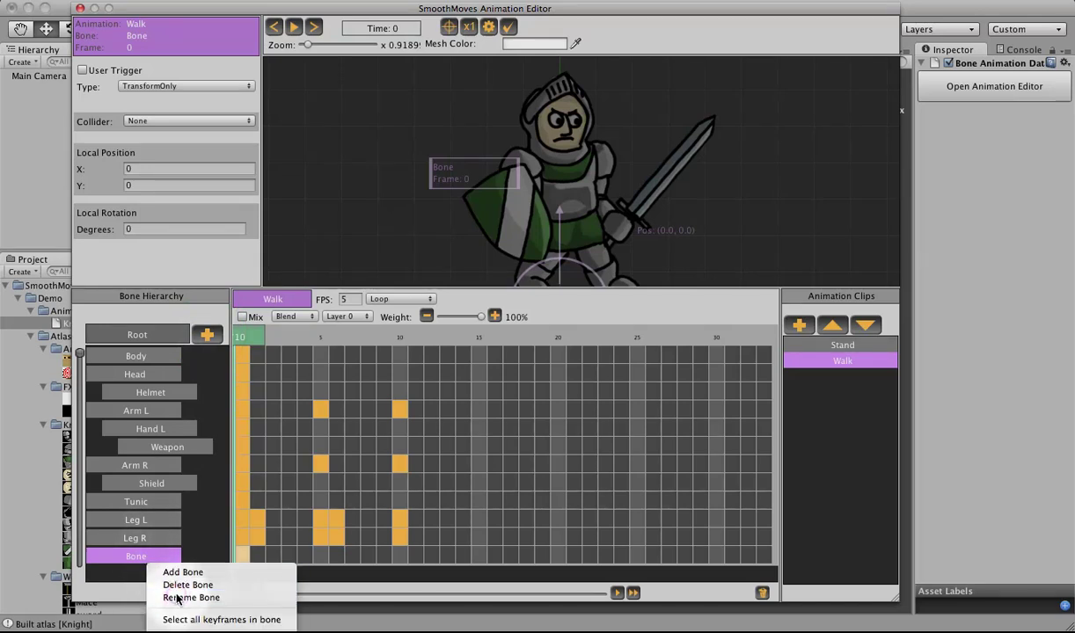
click(221, 600)
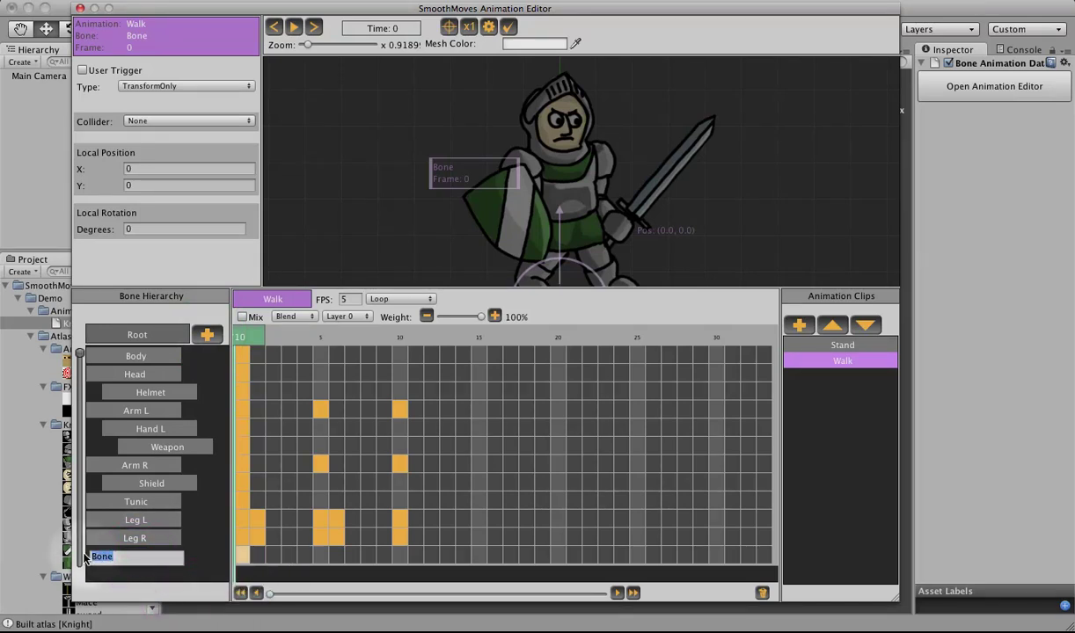
text(Bounce)
key(Return)
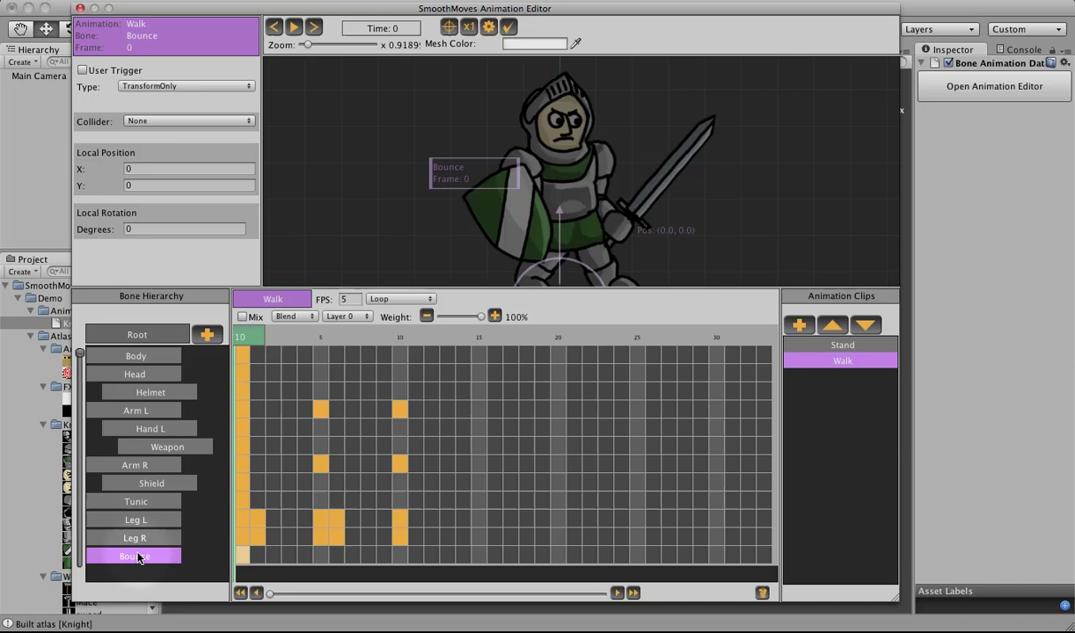
Compare the Stand and Walk clips, then select the Bounce bone in Walk
click(799, 345)
click(804, 359)
click(811, 344)
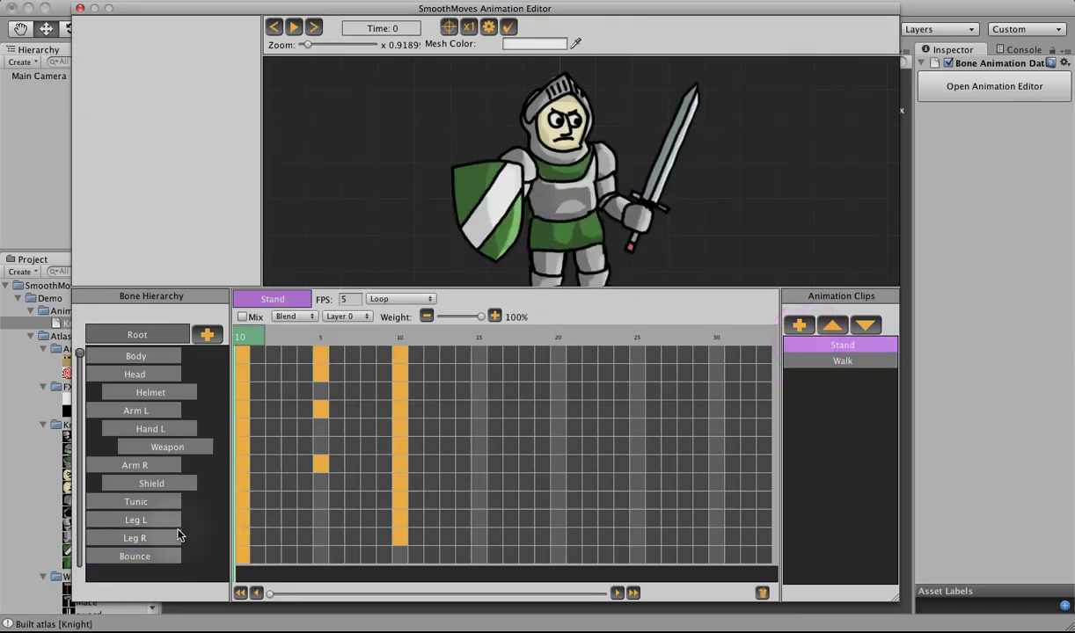
click(819, 361)
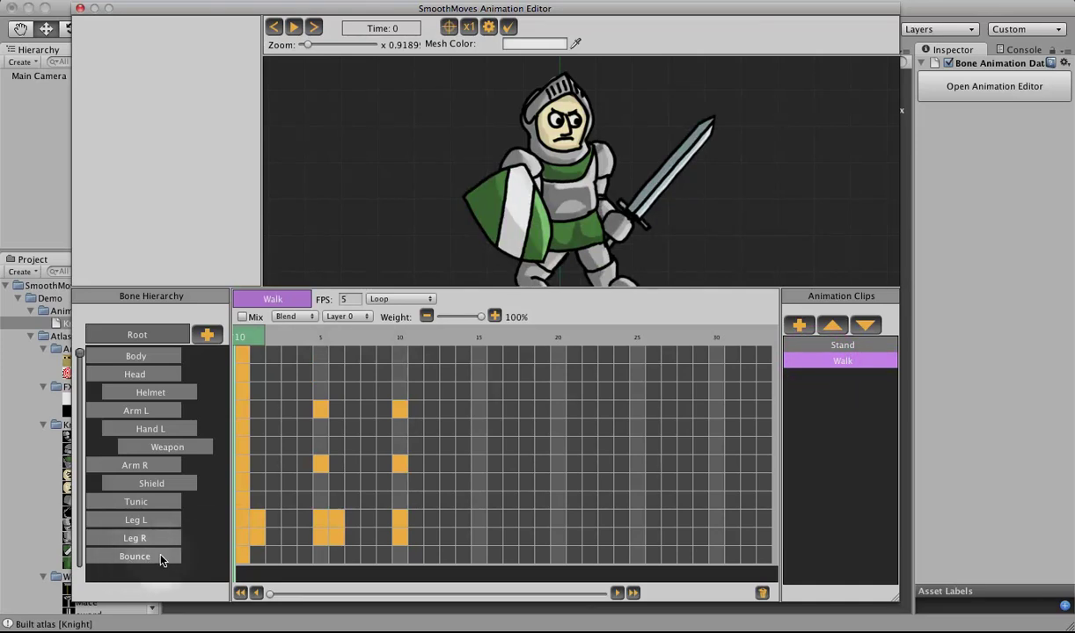
click(838, 348)
click(822, 364)
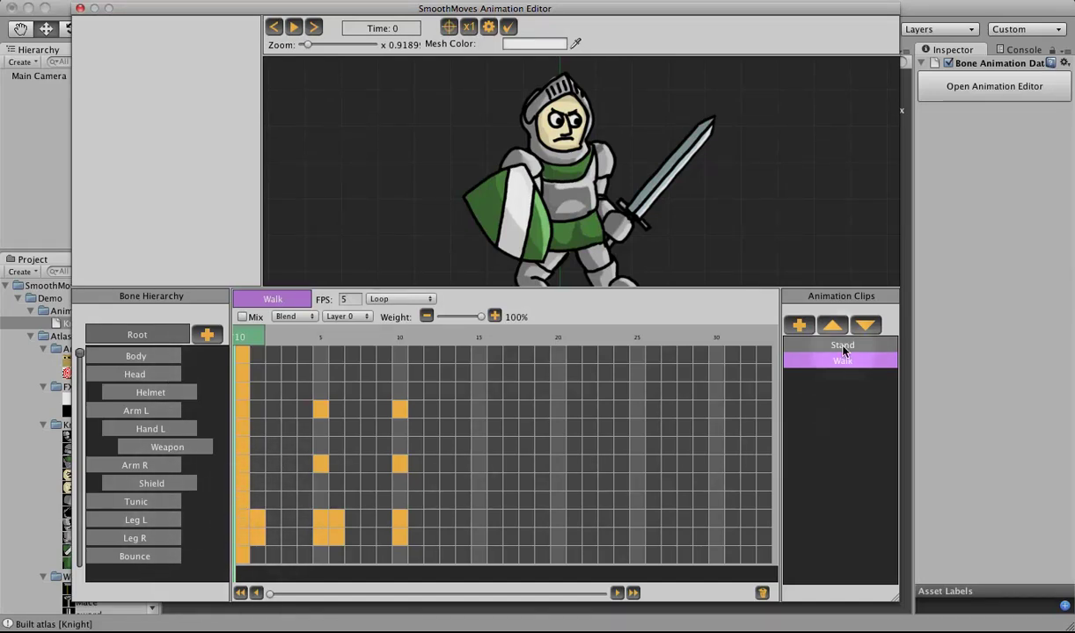
click(147, 556)
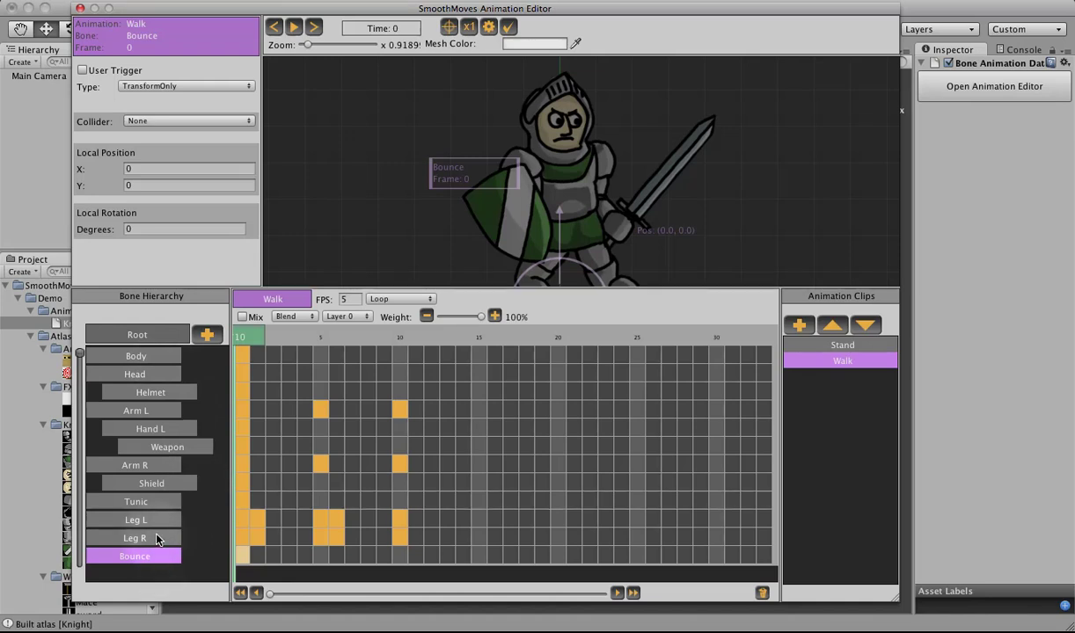
Widen the bone list and apply Make Bone the Base to Bounce, nesting Body beneath it
right_click(158, 561)
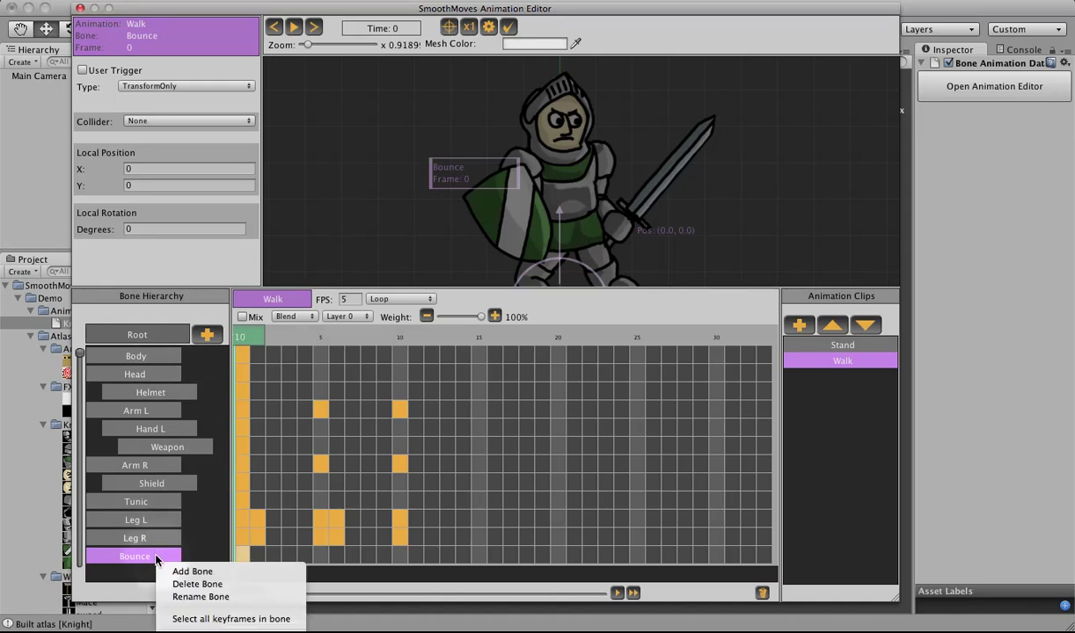
click(306, 9)
drag(305, 9, 304, 7)
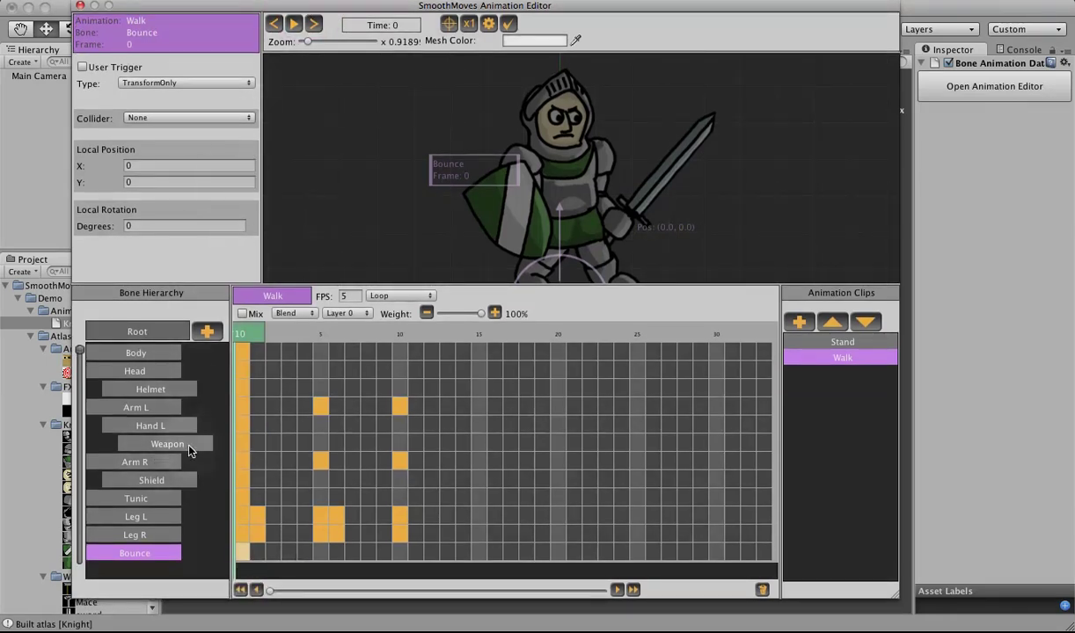
drag(205, 287, 198, 243)
right_click(148, 512)
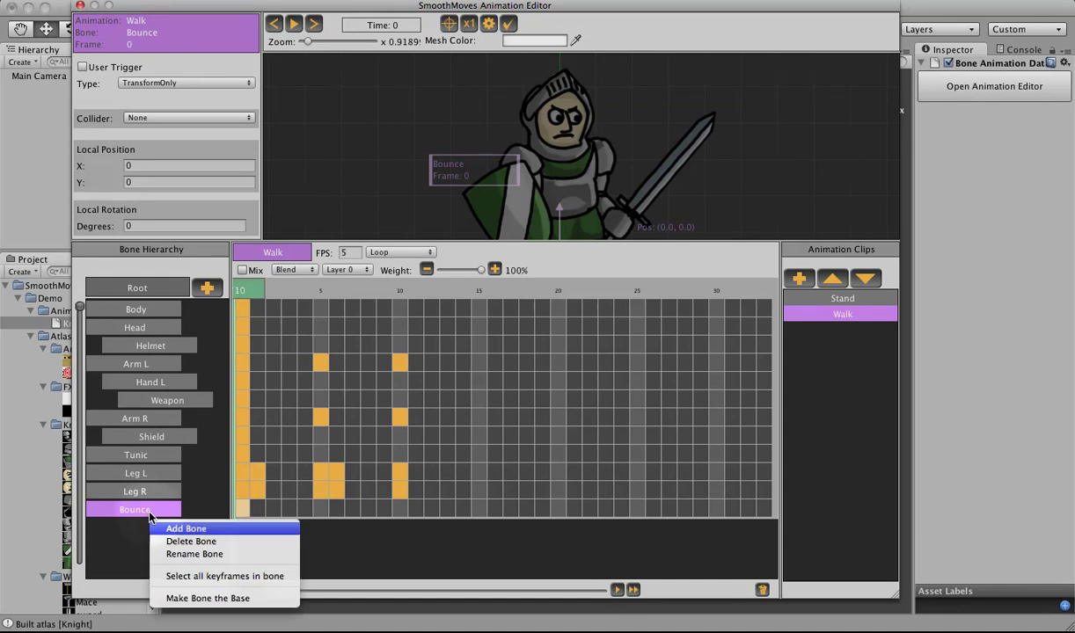
click(188, 598)
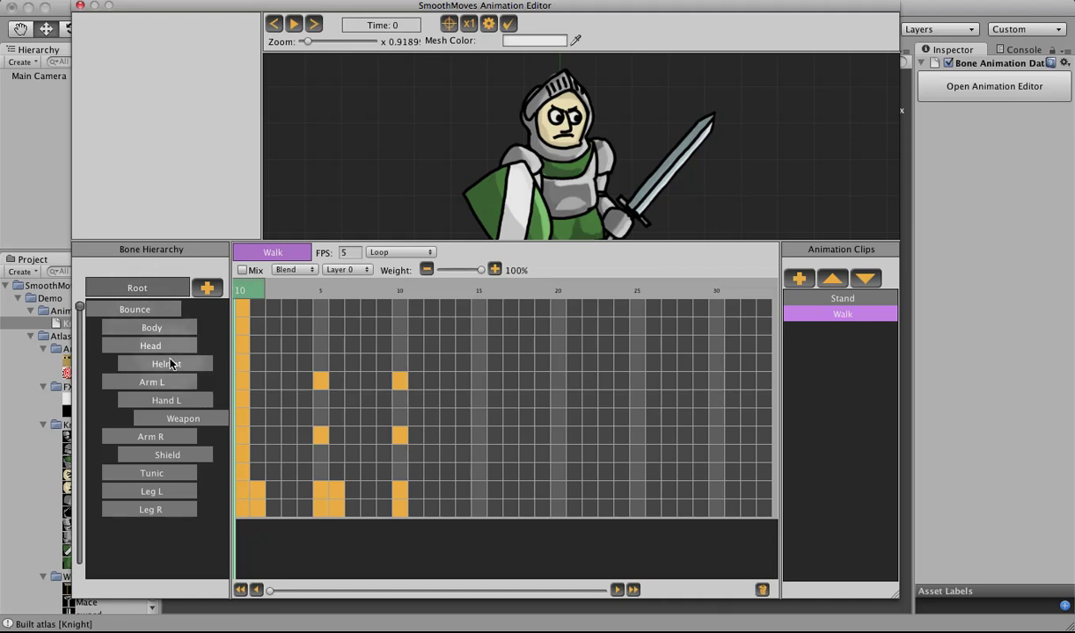
Lower the knight at frame 0 and key Bounce's Position Y raised to 3.264436 at frame 3
drag(299, 246, 297, 313)
click(242, 377)
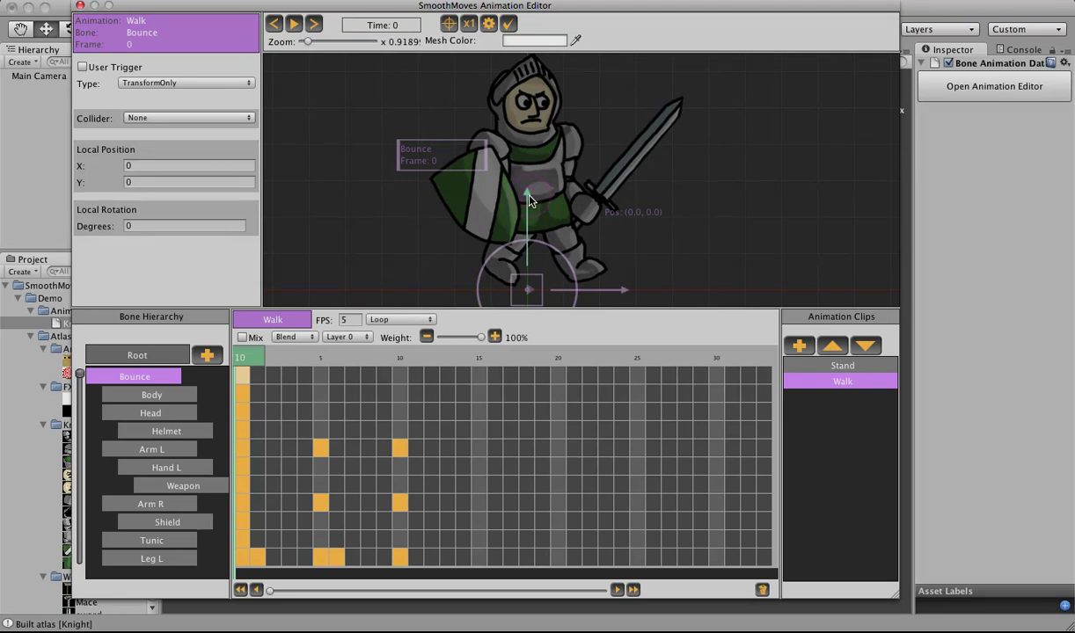
drag(530, 204, 530, 212)
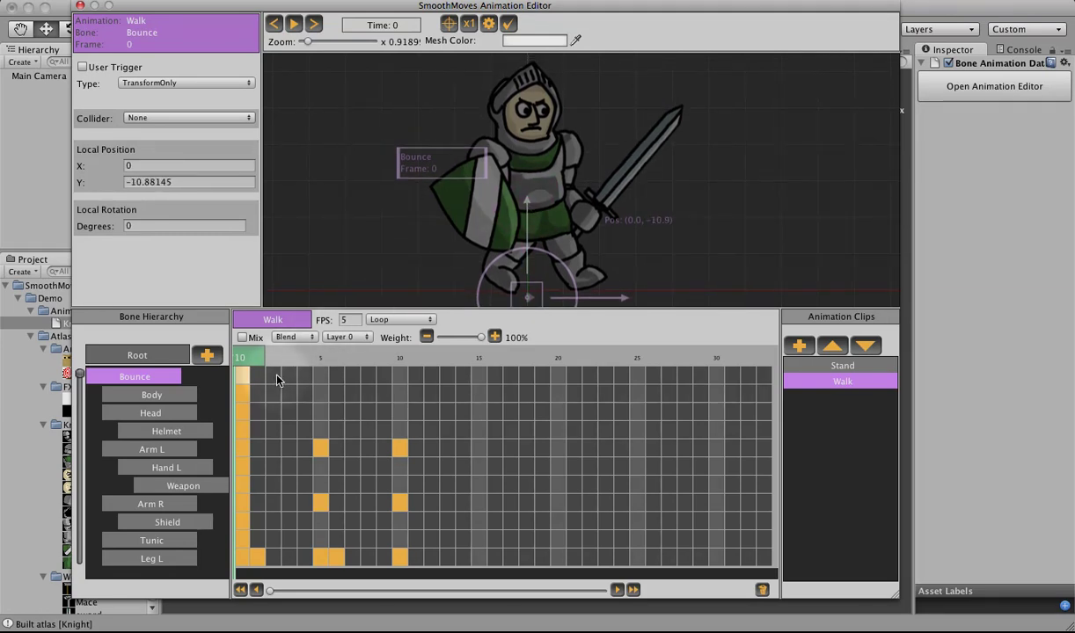
click(287, 376)
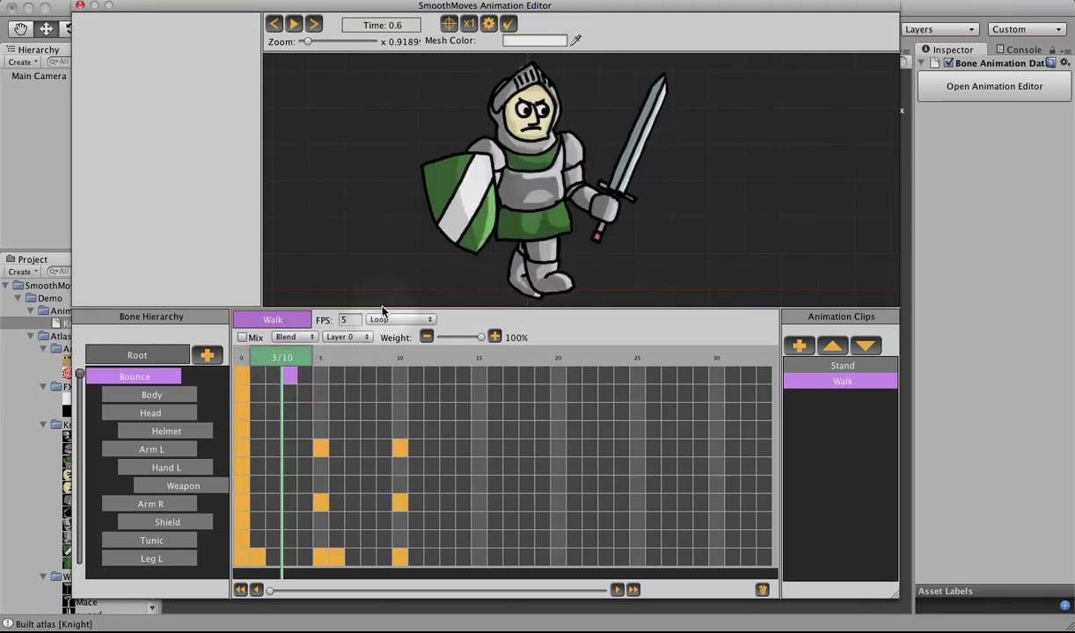
right_click(288, 377)
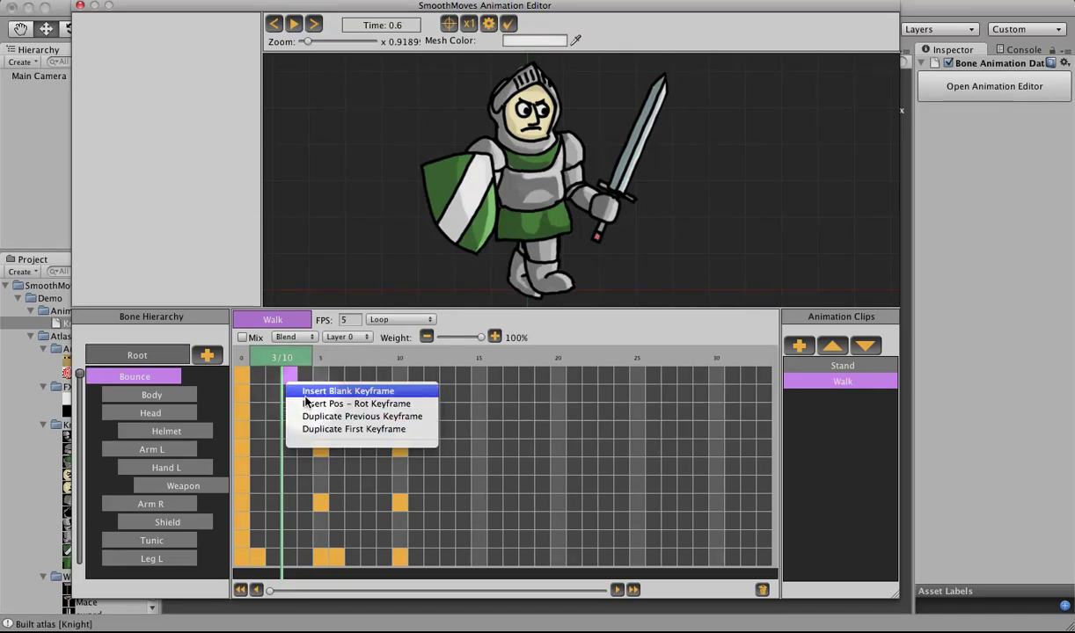
click(309, 391)
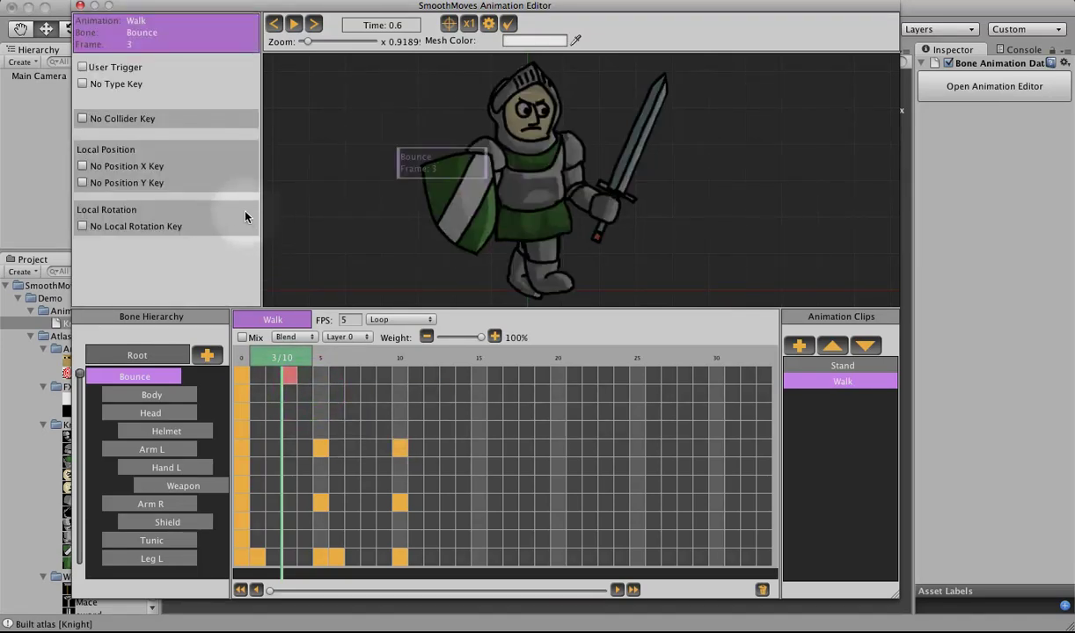
click(83, 183)
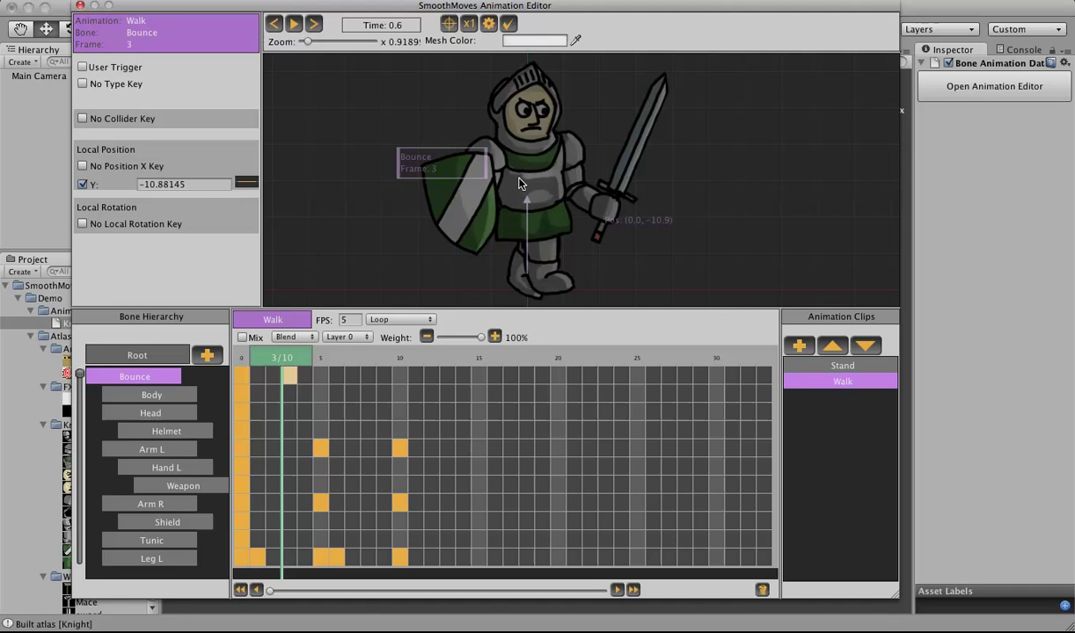
drag(525, 201, 519, 194)
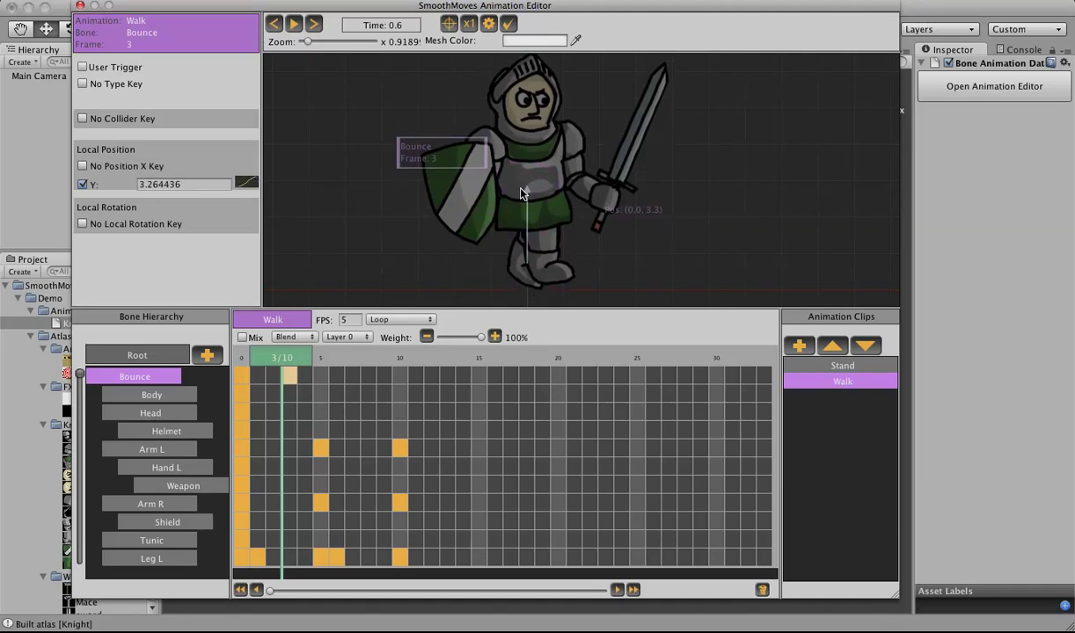
click(242, 376)
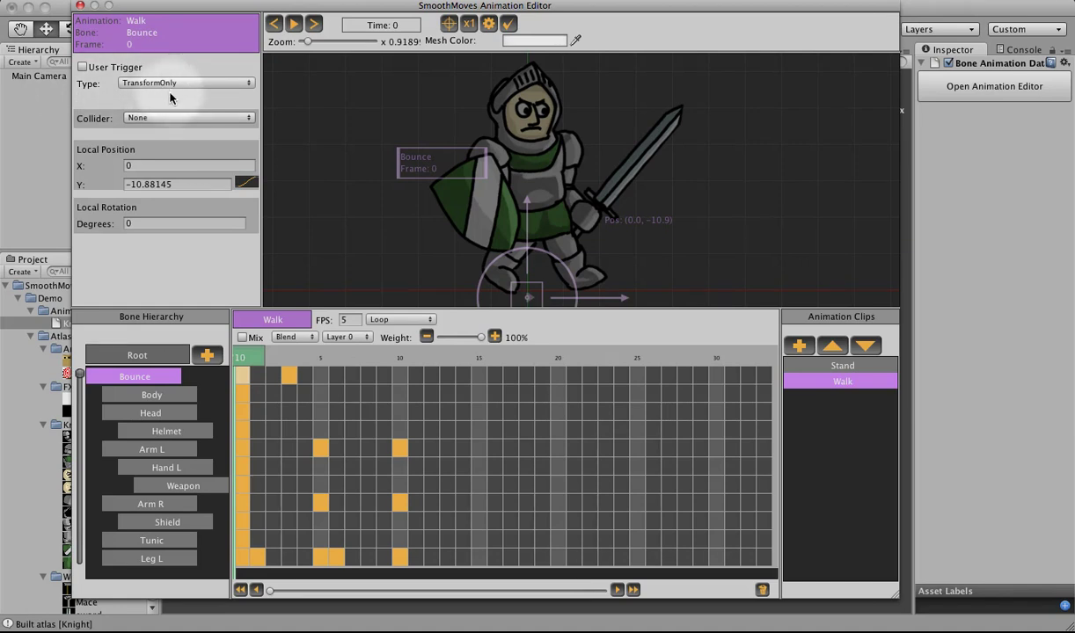
click(286, 374)
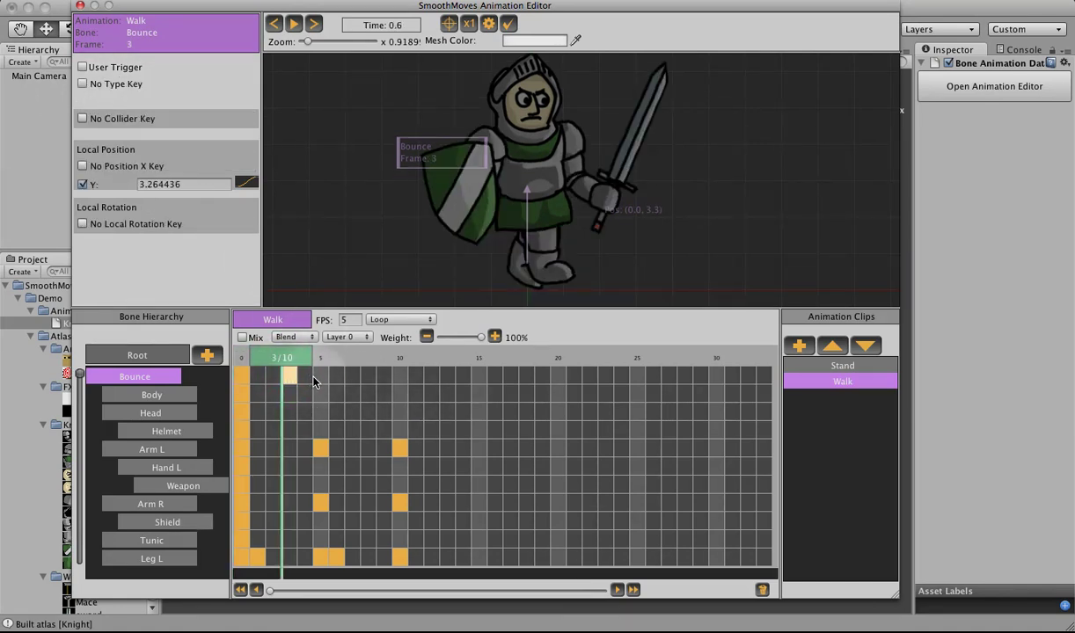
Add a blank Bounce key at frame 5 with Position Y 3.264436
right_click(325, 380)
click(352, 394)
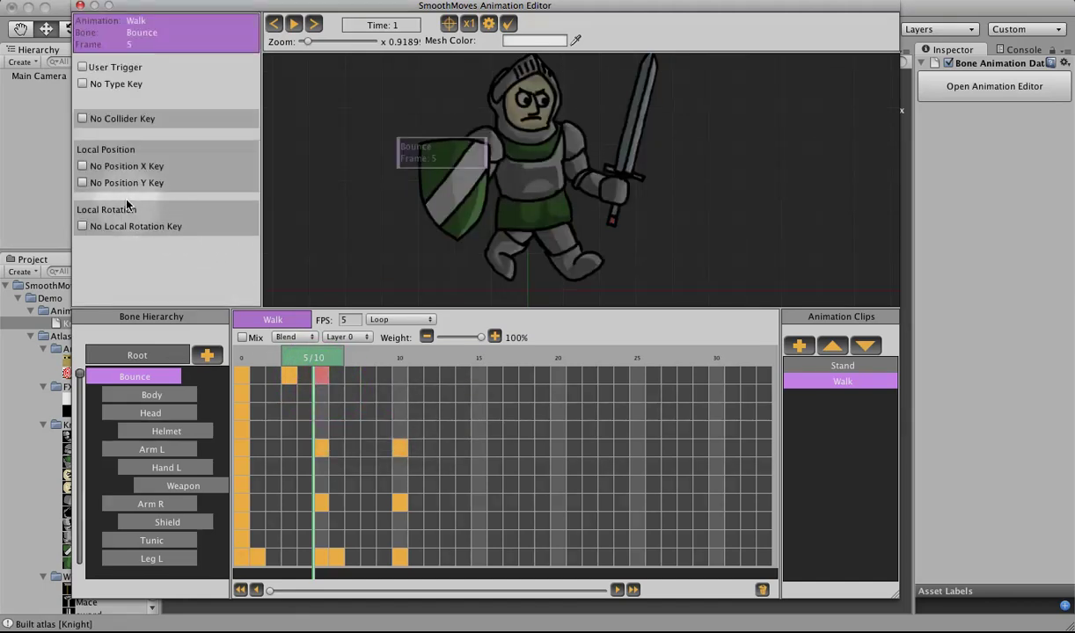
click(82, 184)
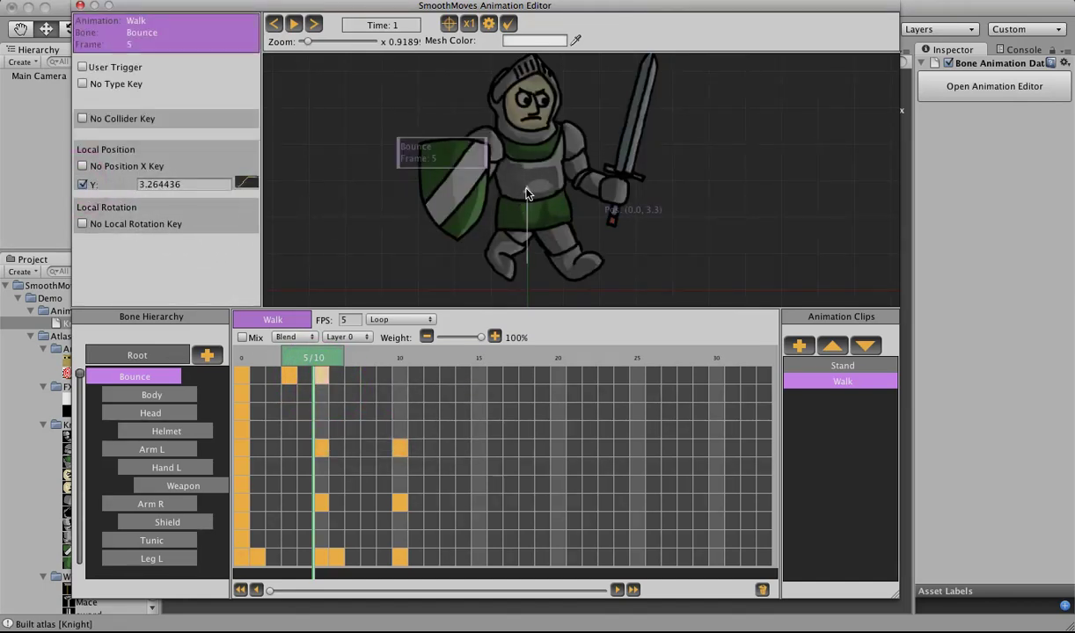
drag(526, 194, 443, 253)
Key Bounce's Position Y at frame 7 (-5.440725) and duplicate the first keyframe to frame 10
click(353, 378)
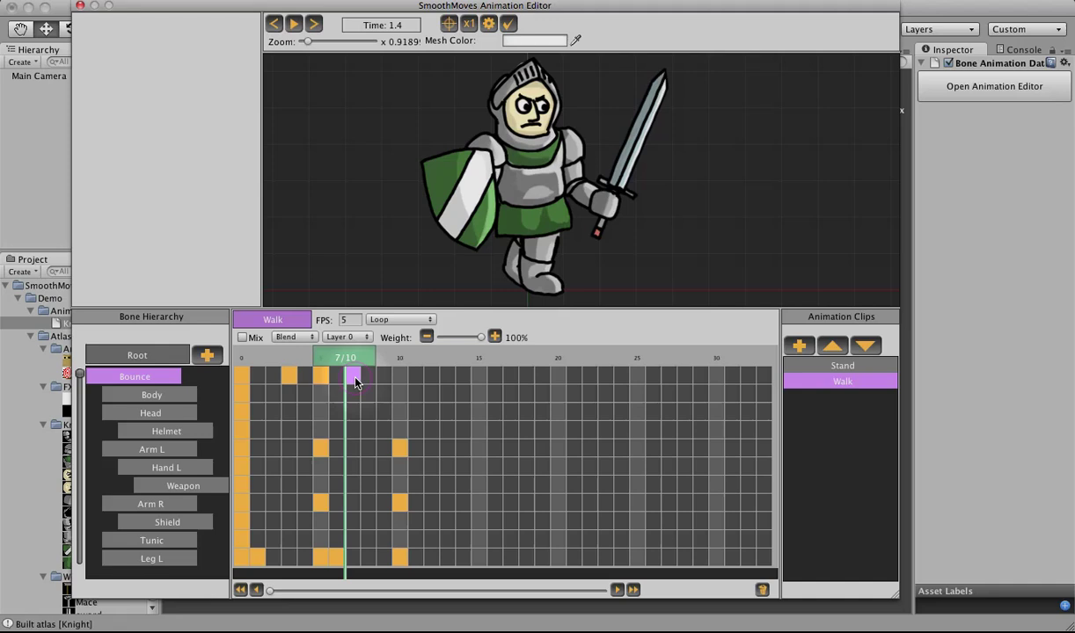
right_click(355, 378)
click(365, 391)
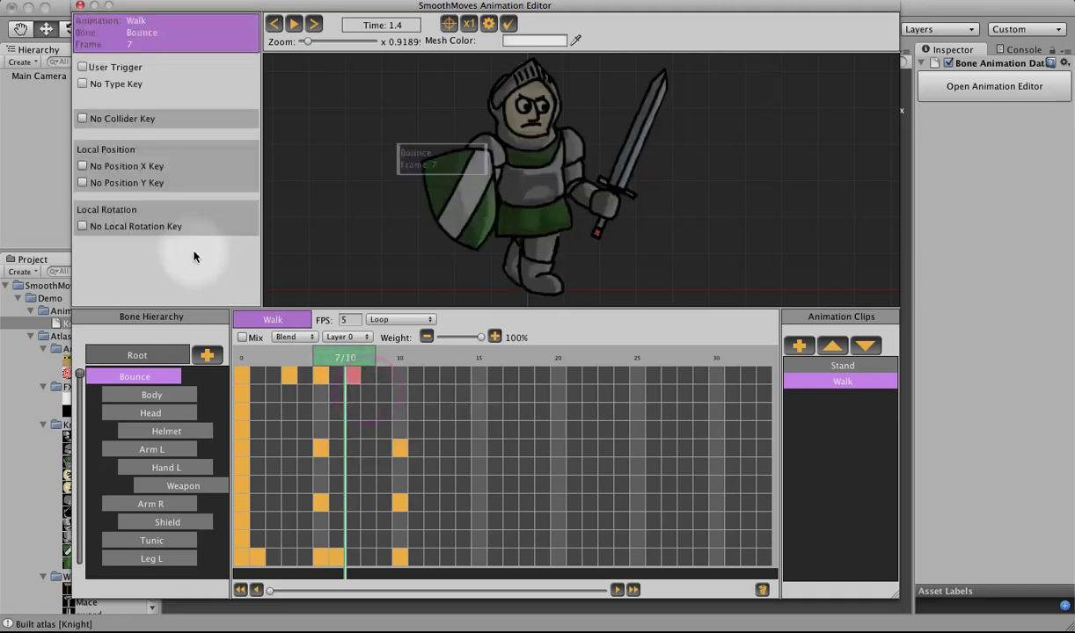
click(82, 183)
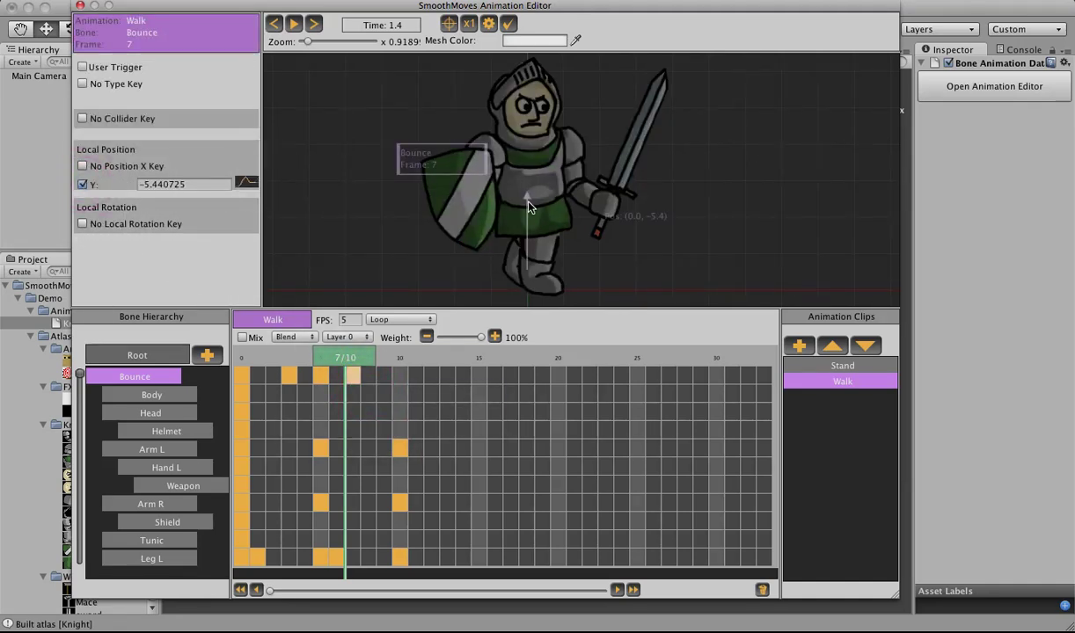
right_click(400, 376)
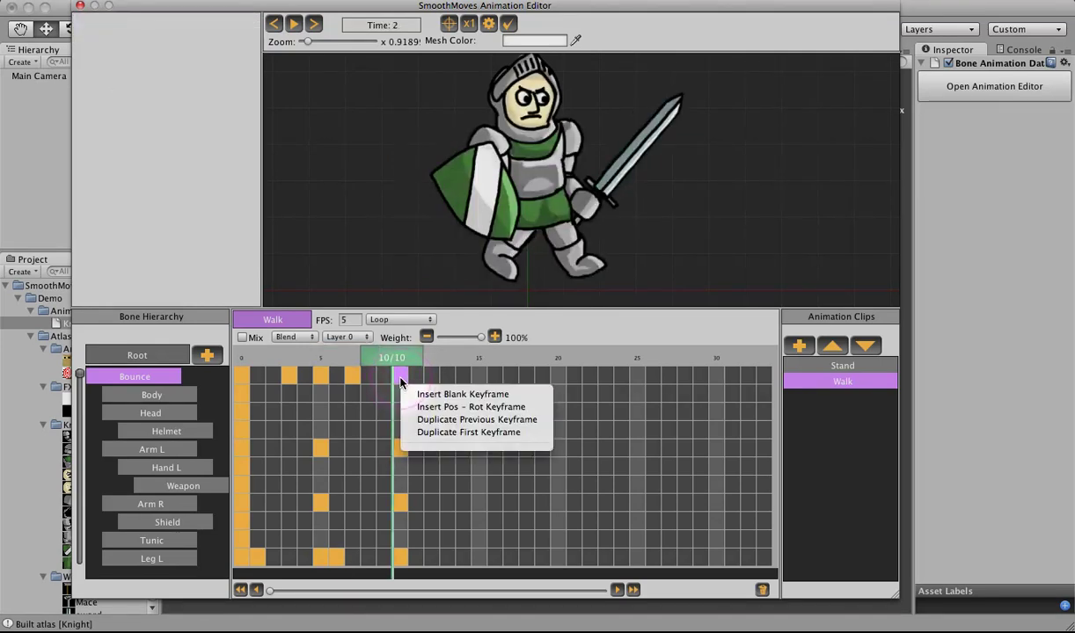
click(433, 433)
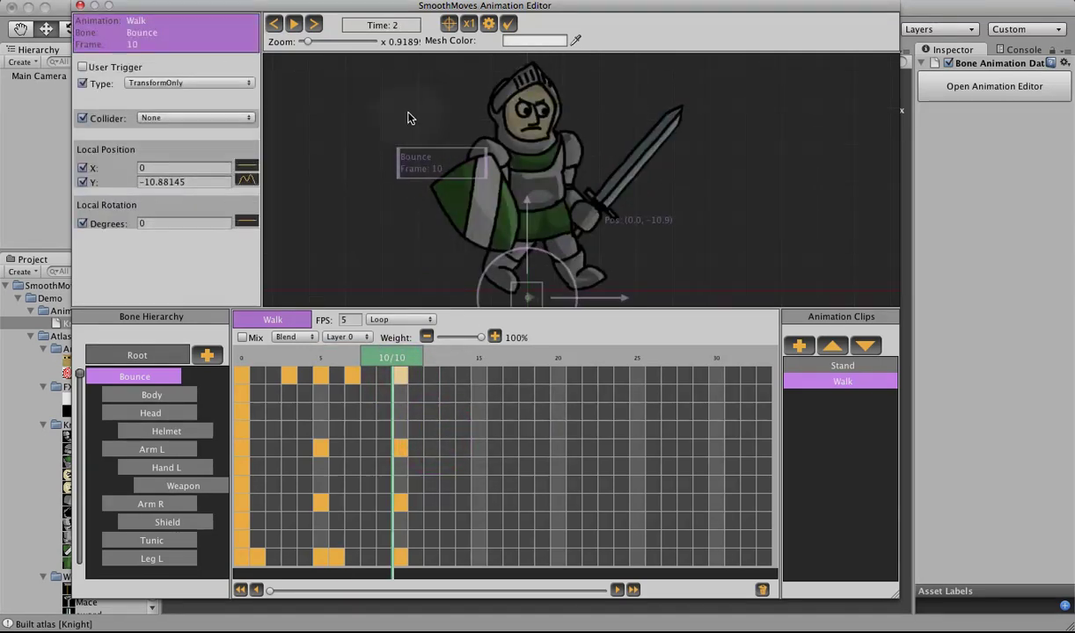
click(294, 24)
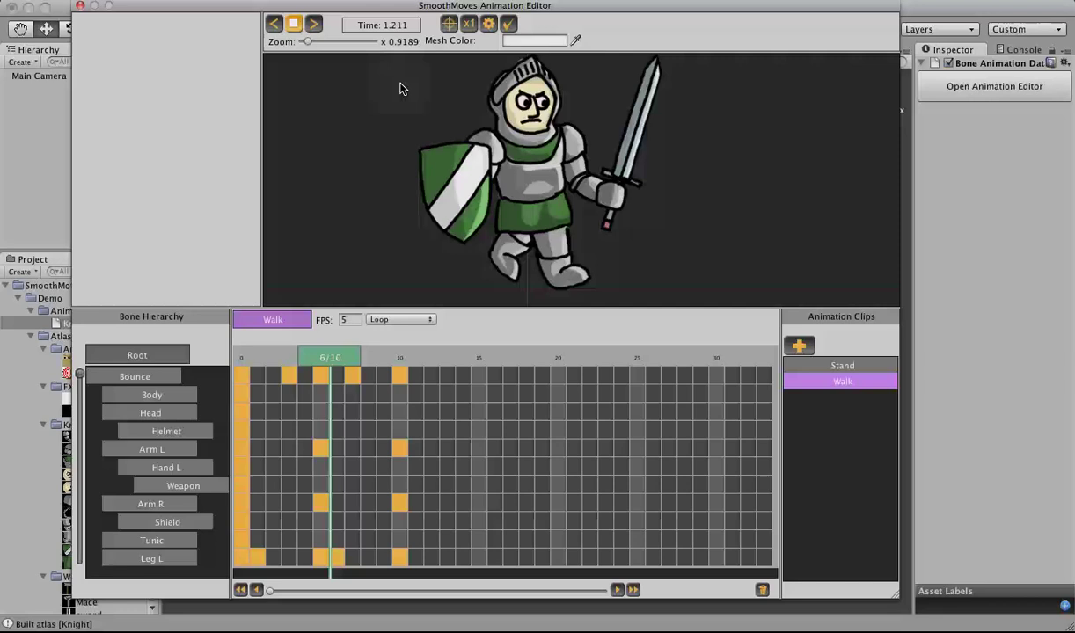
click(295, 24)
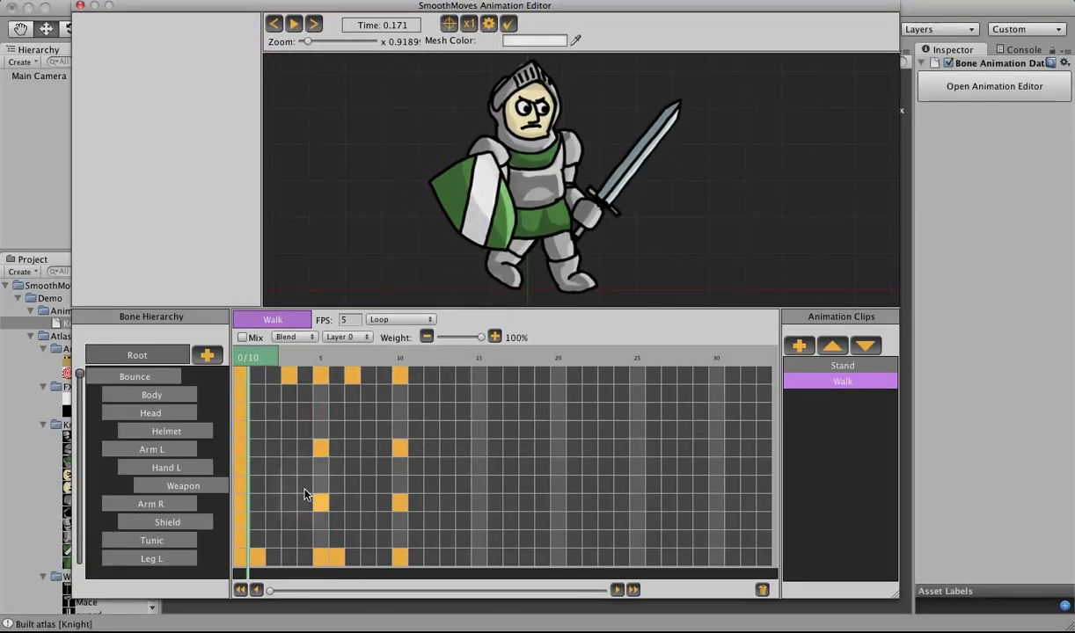
Add a blank Tunic key at frame 3 with a narrower Image Scale X
click(318, 542)
click(287, 542)
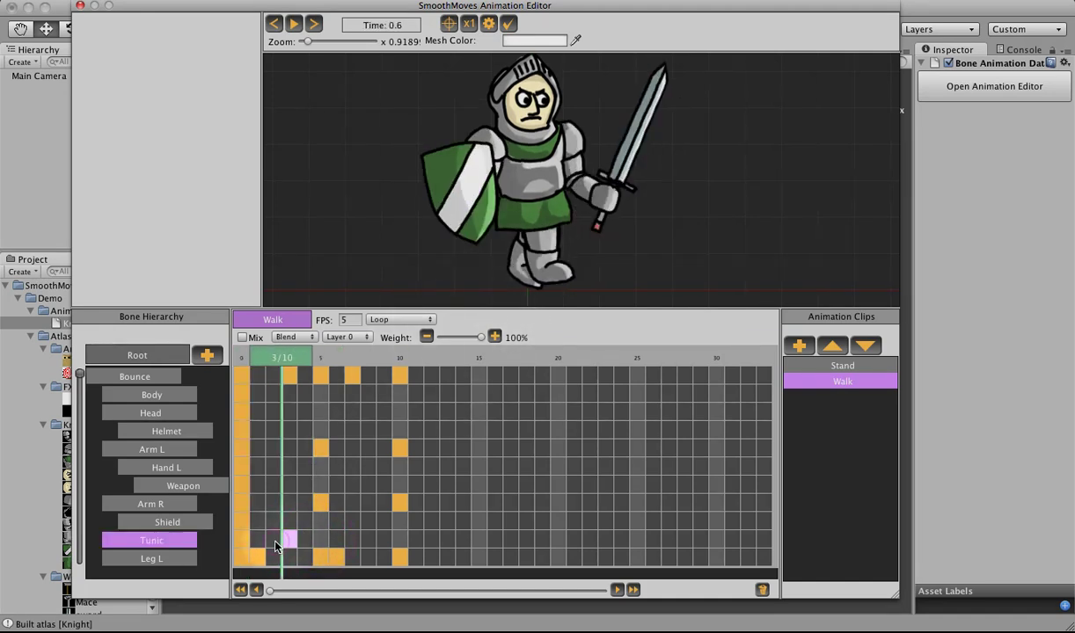
right_click(288, 543)
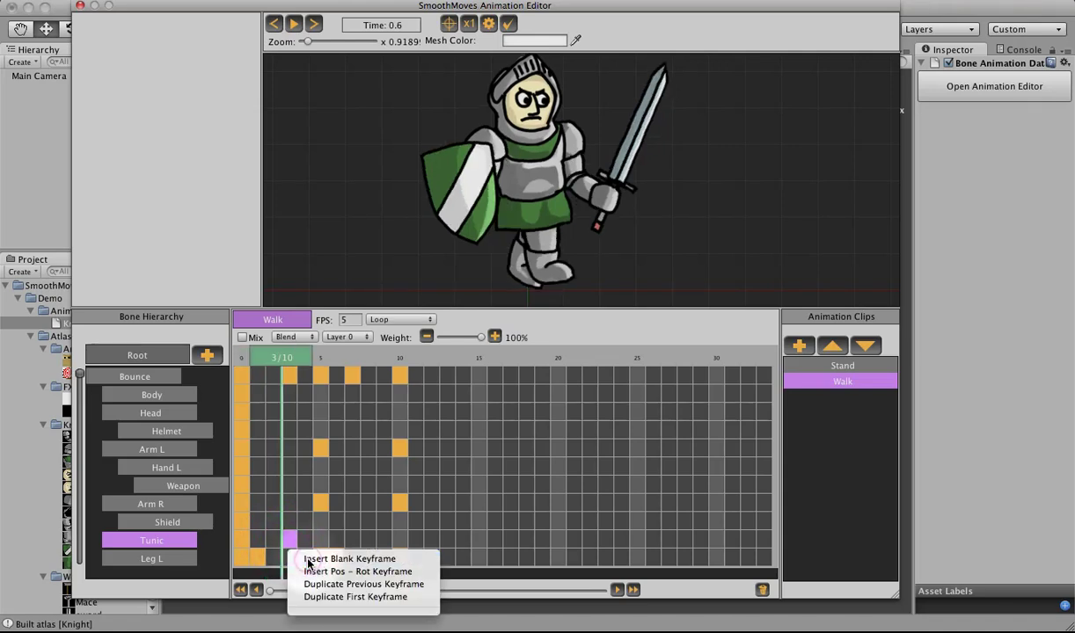
click(310, 559)
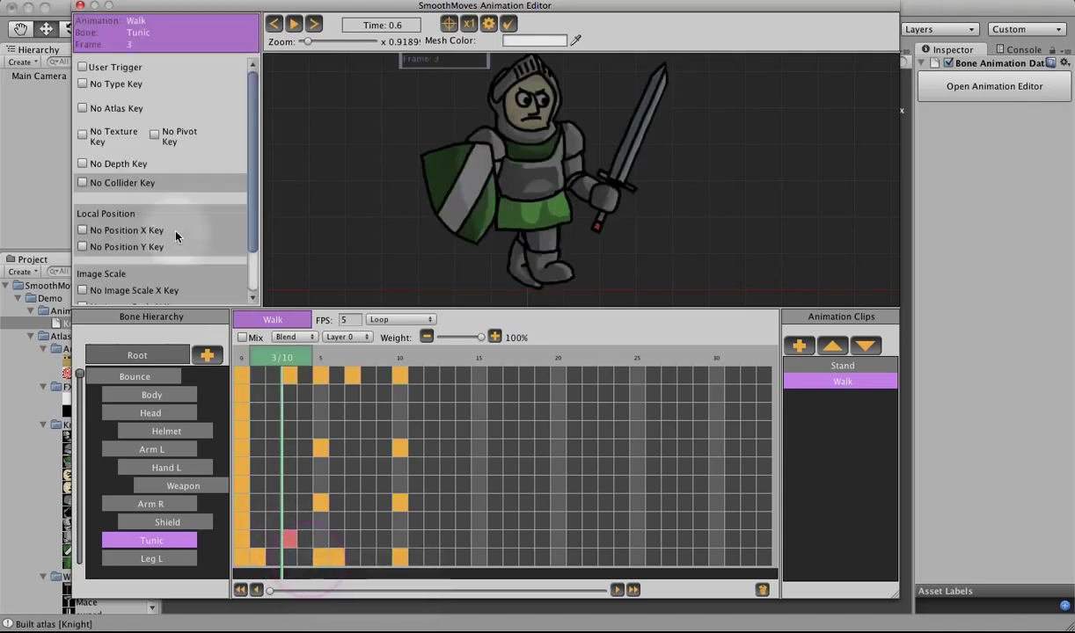
click(84, 293)
scroll(247, 215, down, 2)
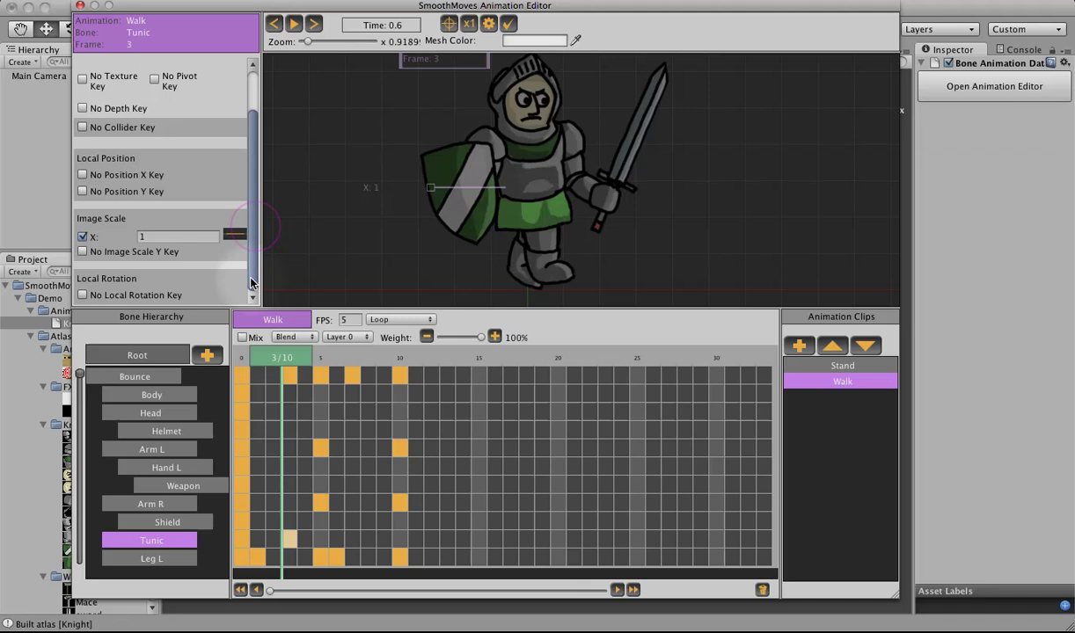
drag(432, 193, 420, 189)
Key the Tunic's Image Scale X at frame 5 to 0.9673557
click(321, 537)
right_click(321, 537)
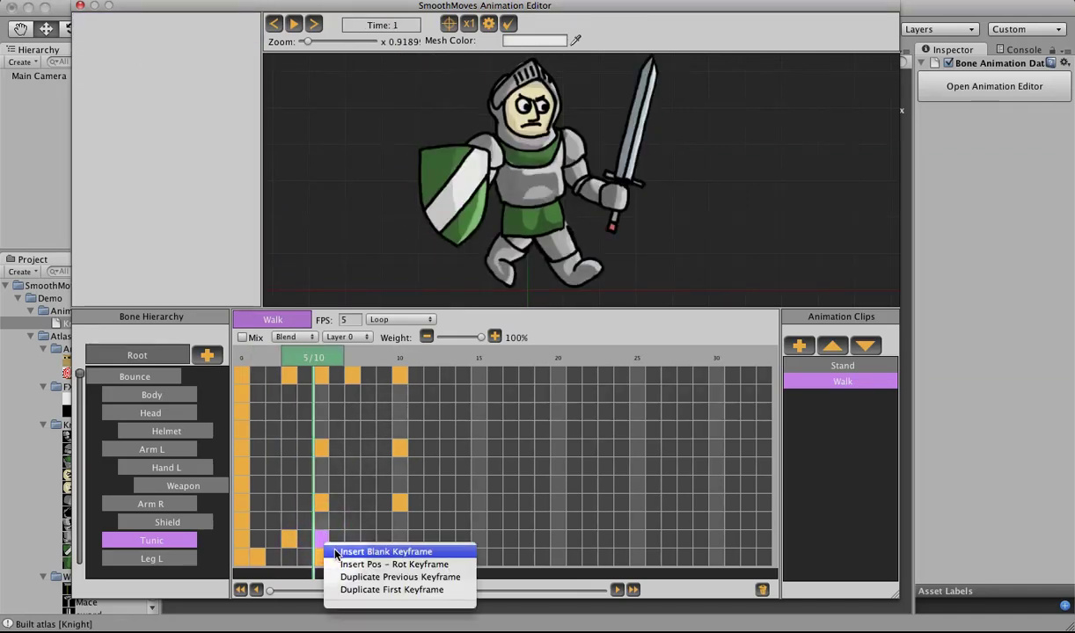
click(339, 549)
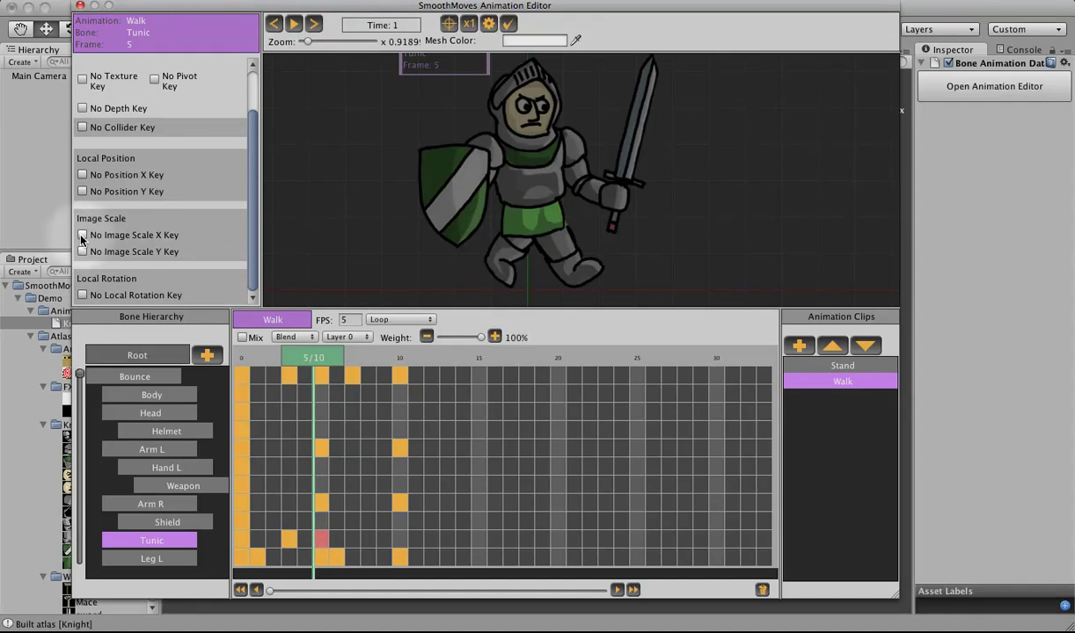
click(83, 234)
drag(429, 198, 396, 240)
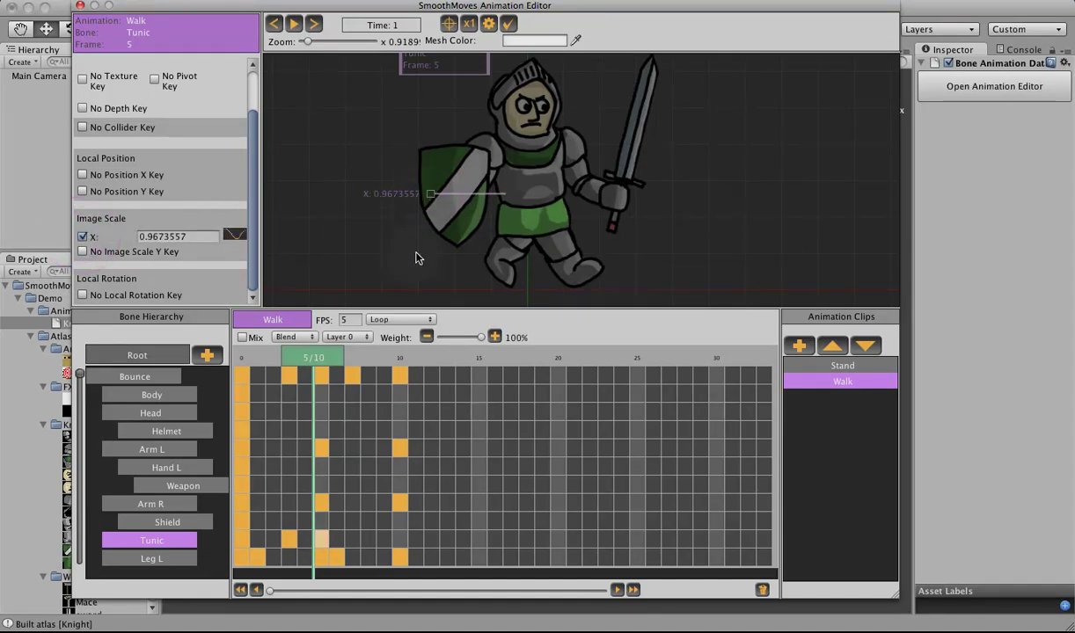
Key the Tunic's Image Scale X at 0.8694226 on frame 7 and duplicate the first keyframe to frame 10
click(368, 539)
click(353, 539)
right_click(354, 543)
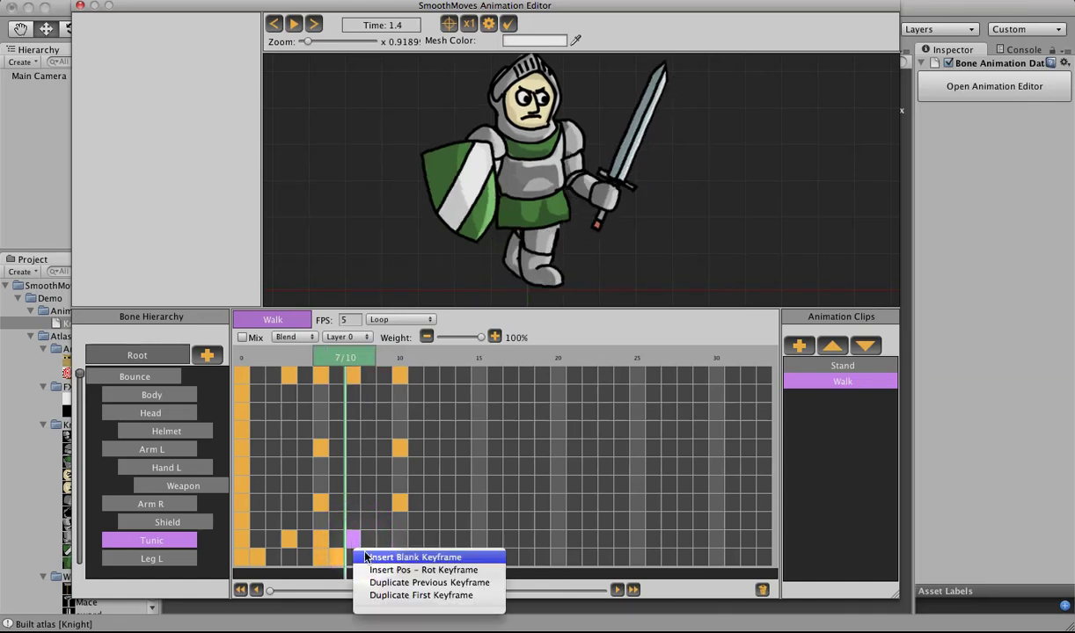
click(369, 560)
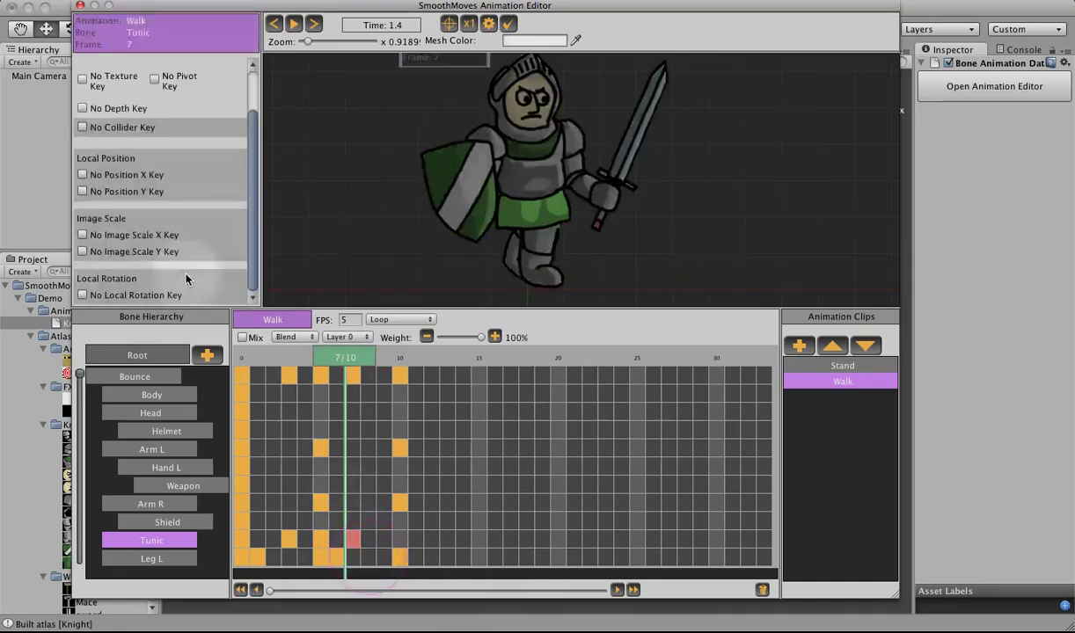
click(83, 236)
drag(413, 182, 419, 181)
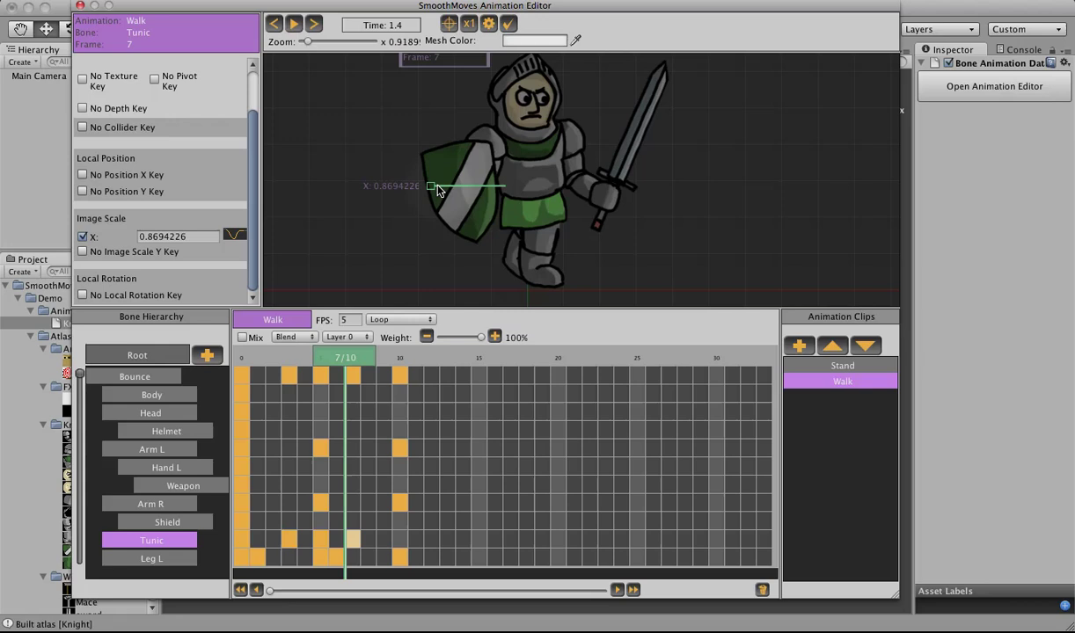
right_click(397, 543)
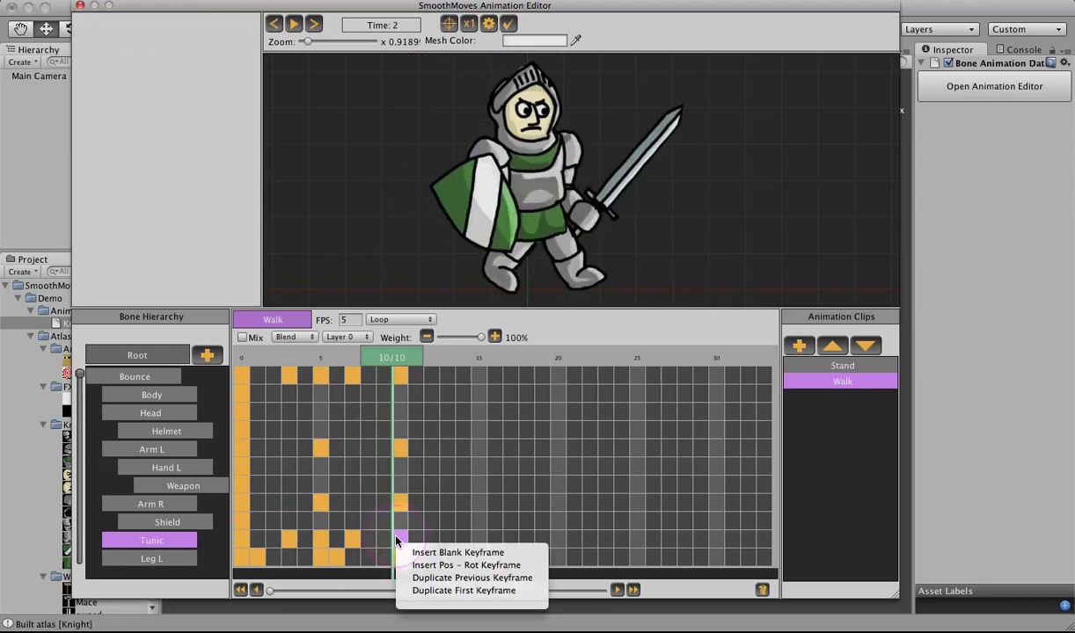
click(431, 590)
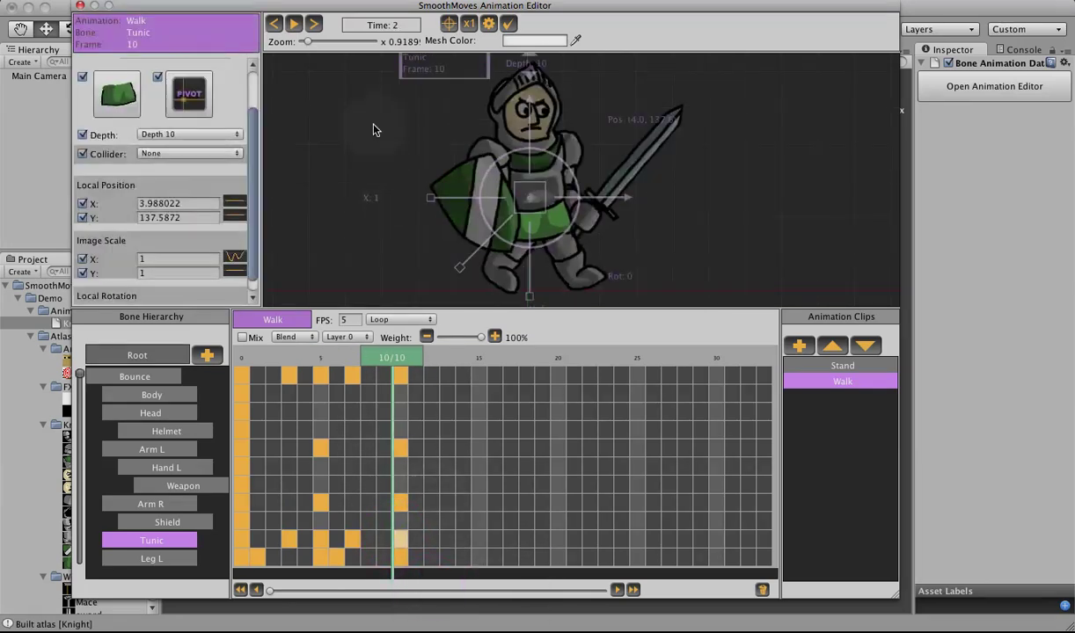
Preview the Walk clip's tunic motion and raise its frame rate from 5 to 8 FPS
click(294, 24)
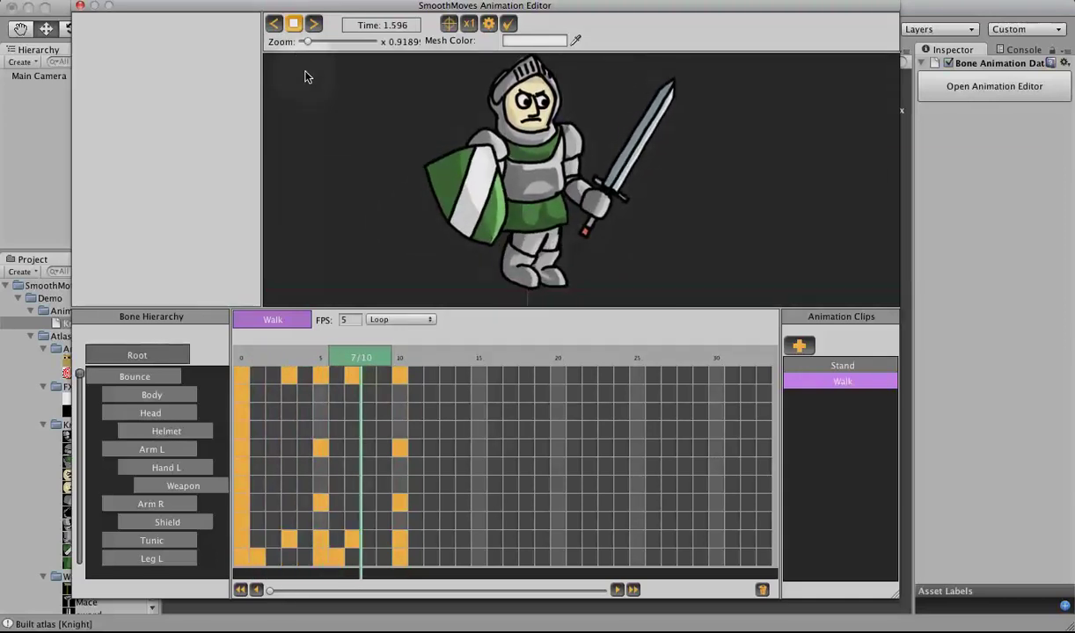
click(349, 320)
text(8)
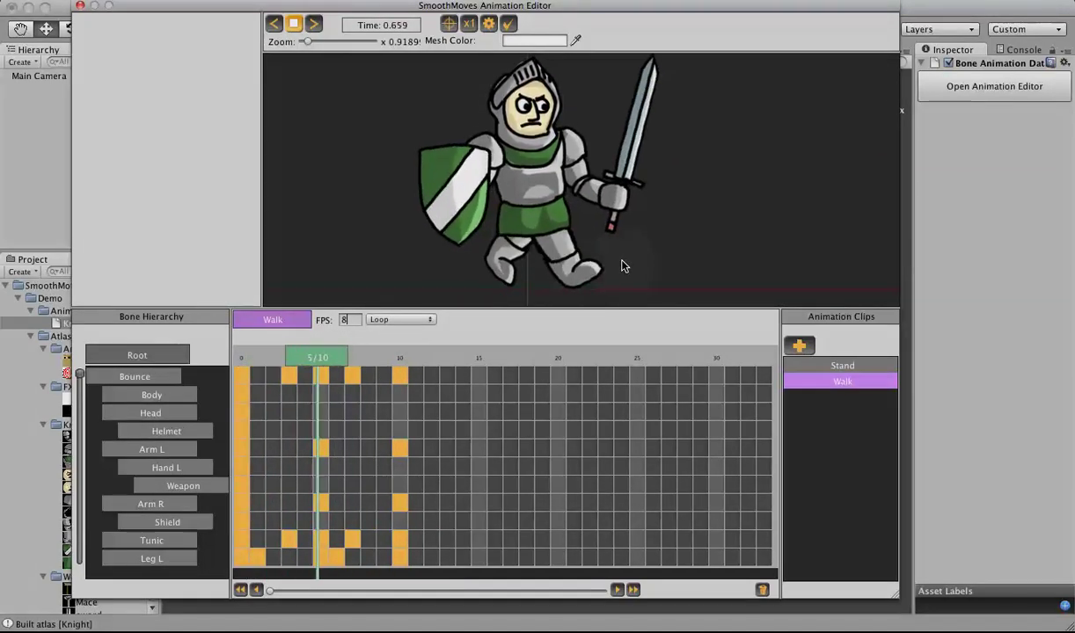
click(294, 24)
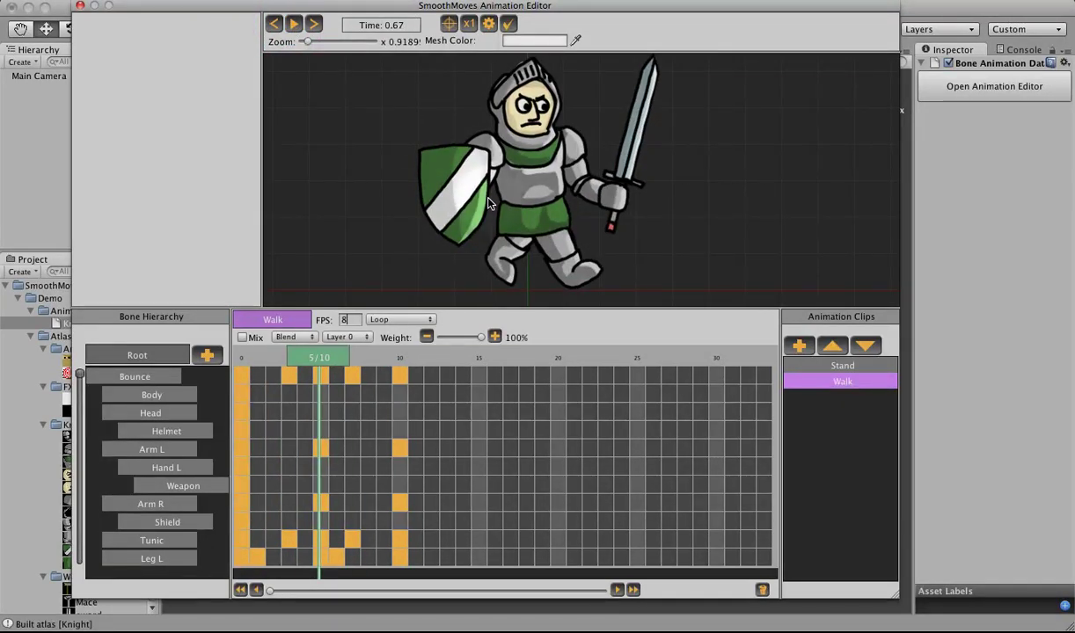